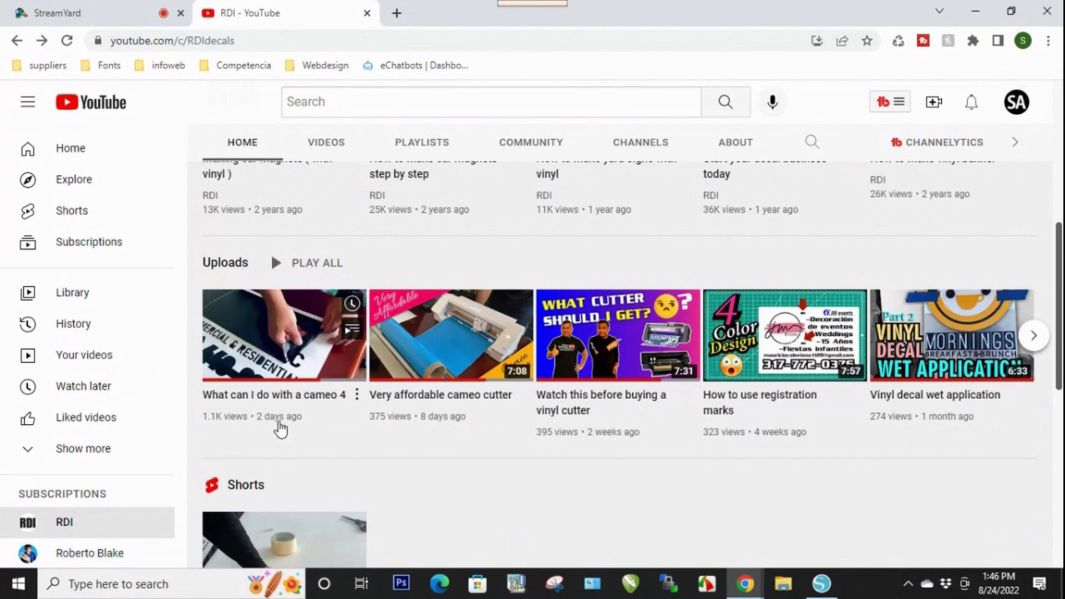
left_click(272, 362)
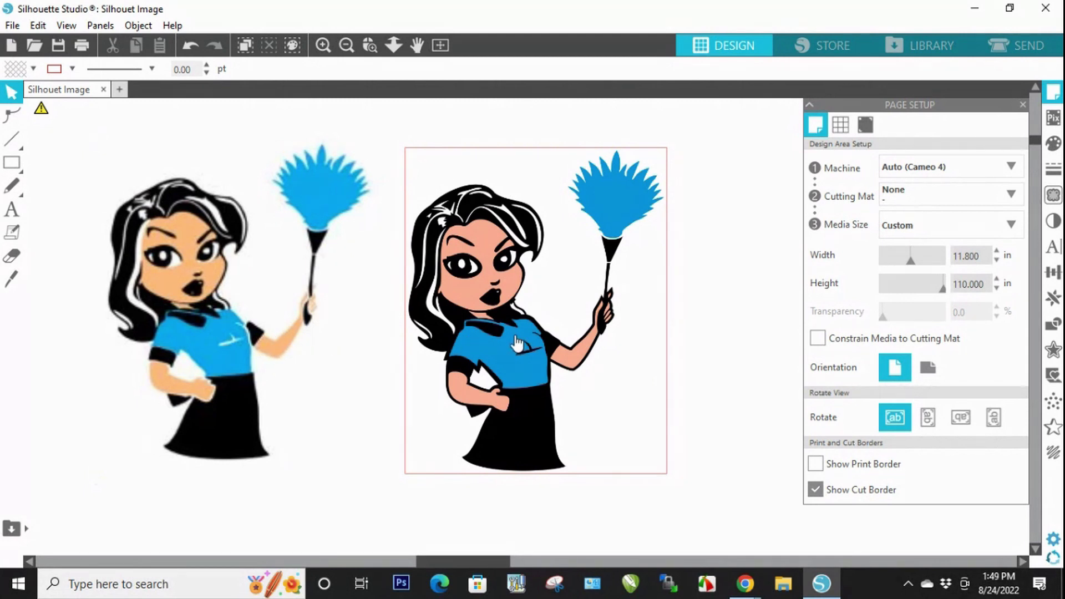
Step: Delete the blurry copy of the maid picture and move the sharp copy into its place near the page's middle
left_click_drag(515, 344, 535, 334)
left_click(428, 350)
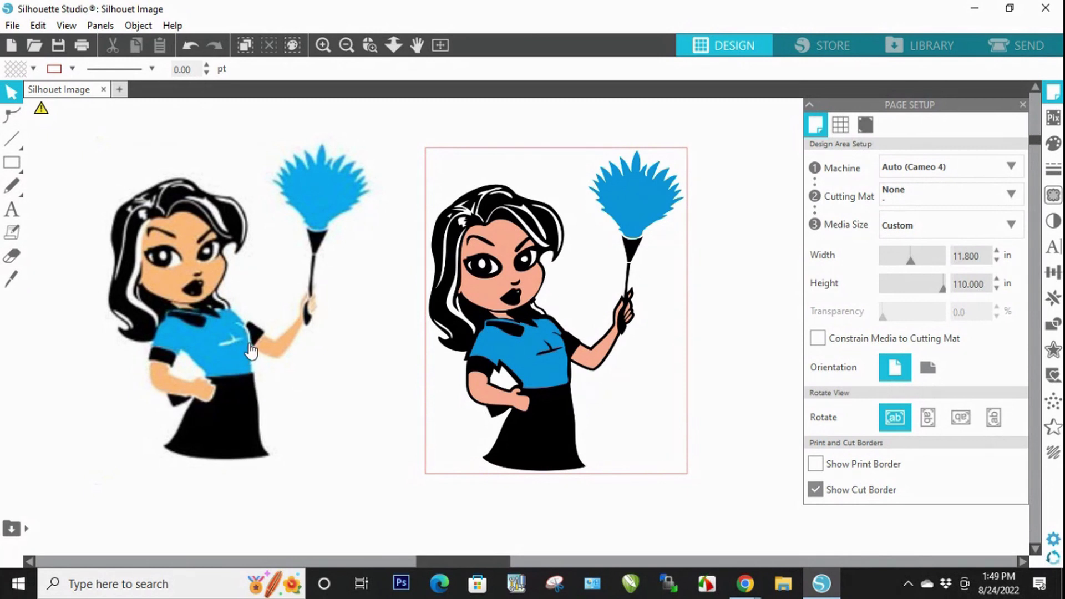
left_click_drag(206, 350, 239, 360)
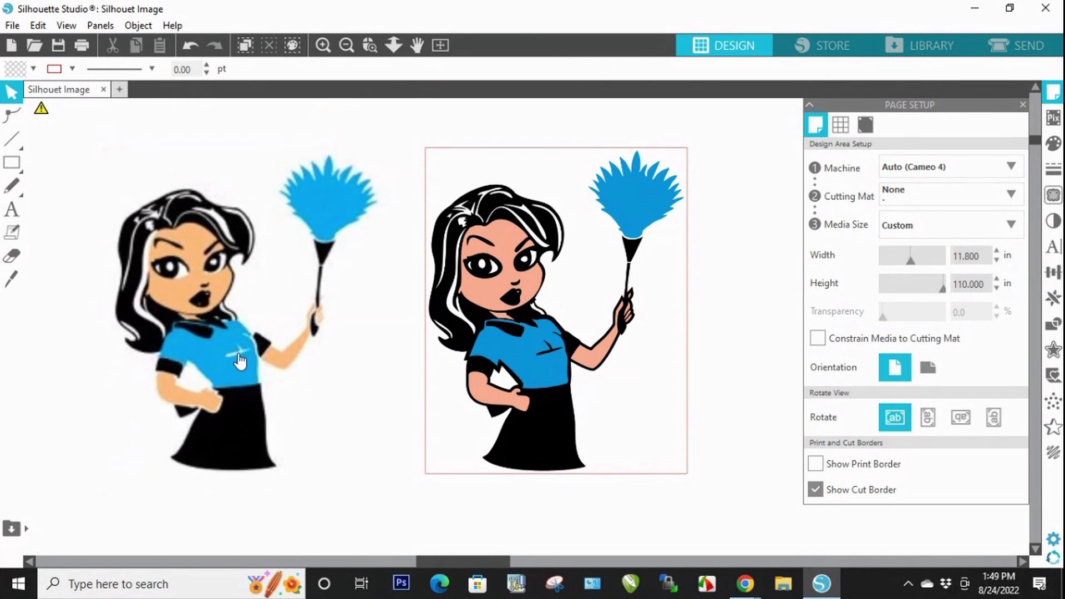
left_click(243, 260)
key("Delete")
left_click_drag(587, 266, 415, 256)
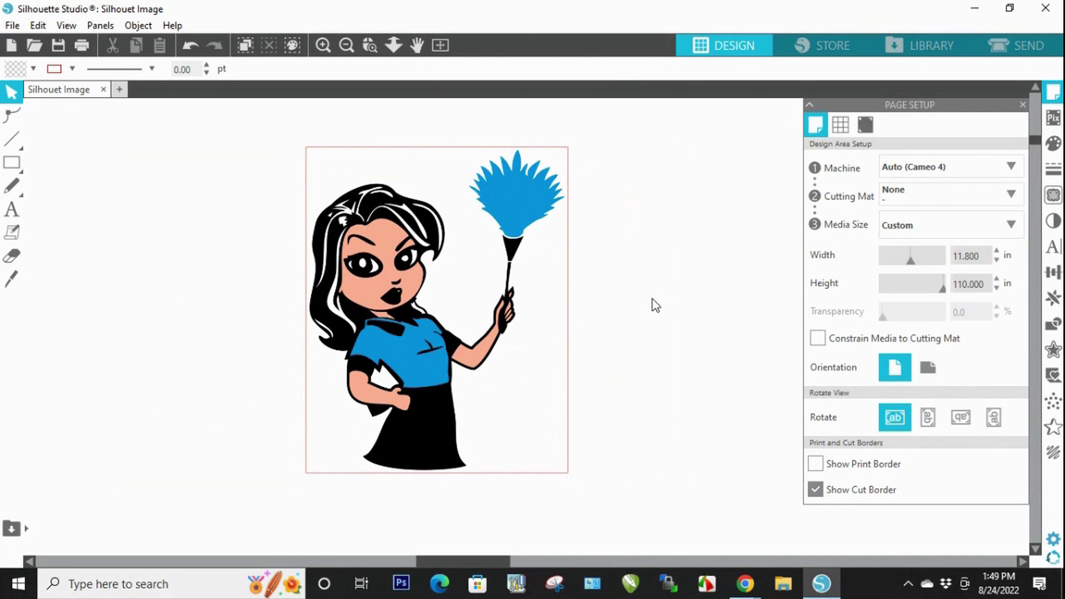
Step: Define a trace area of about 3.477 by 4.028 in around the whole maid picture
left_click(475, 314)
scroll(471, 310, "up", 2)
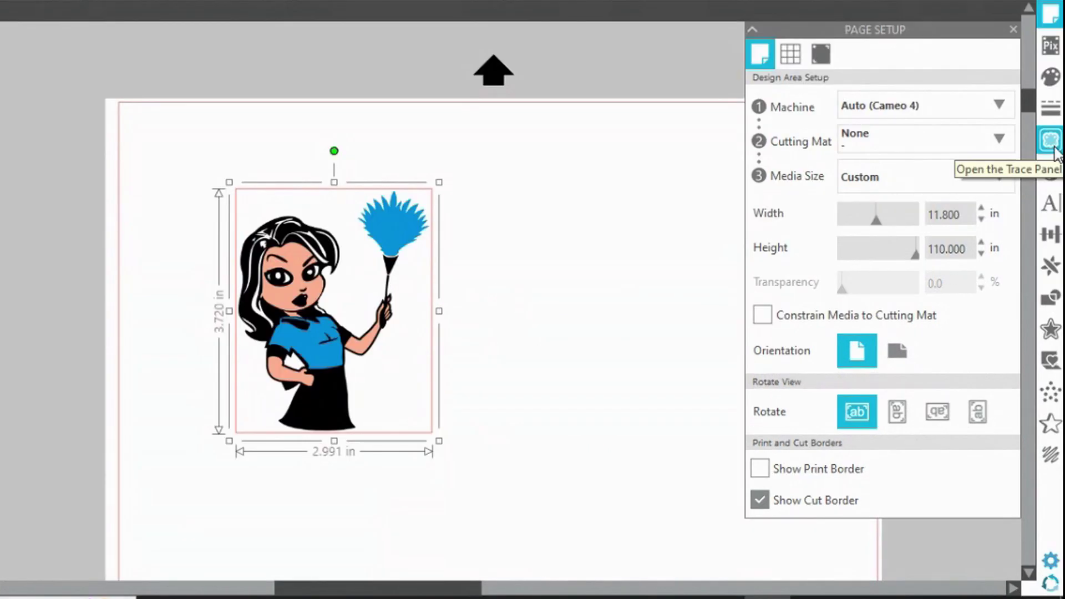
left_click(1051, 143)
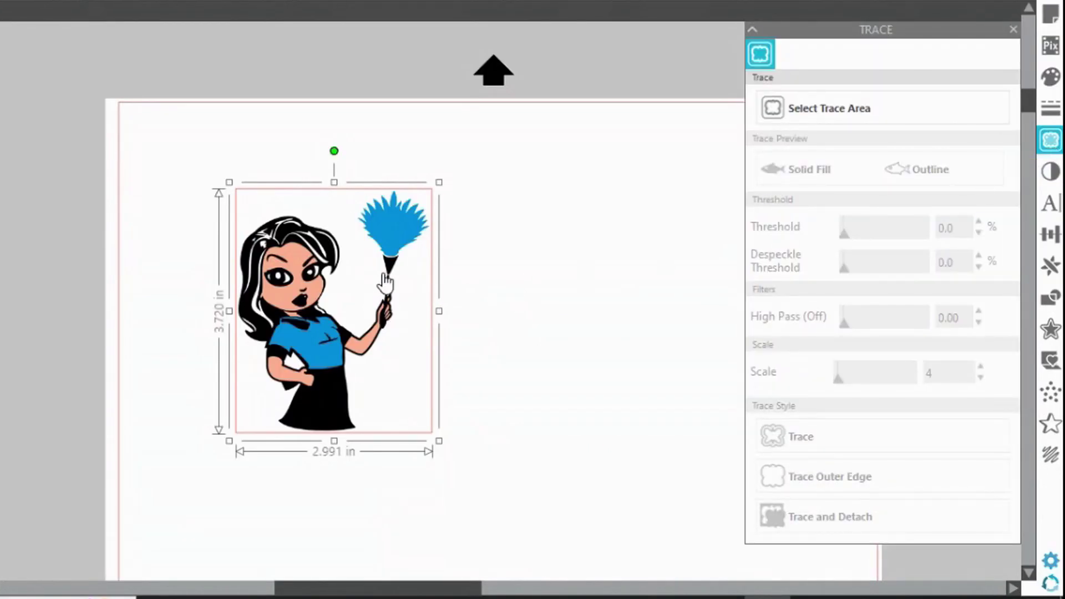
left_click(861, 124)
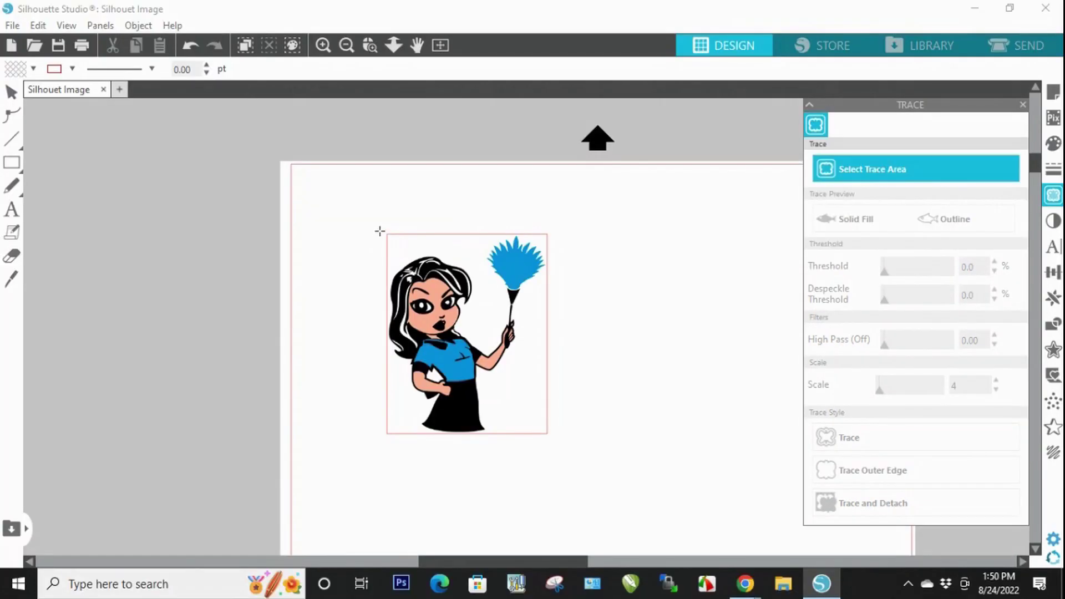
left_click_drag(380, 231, 570, 449)
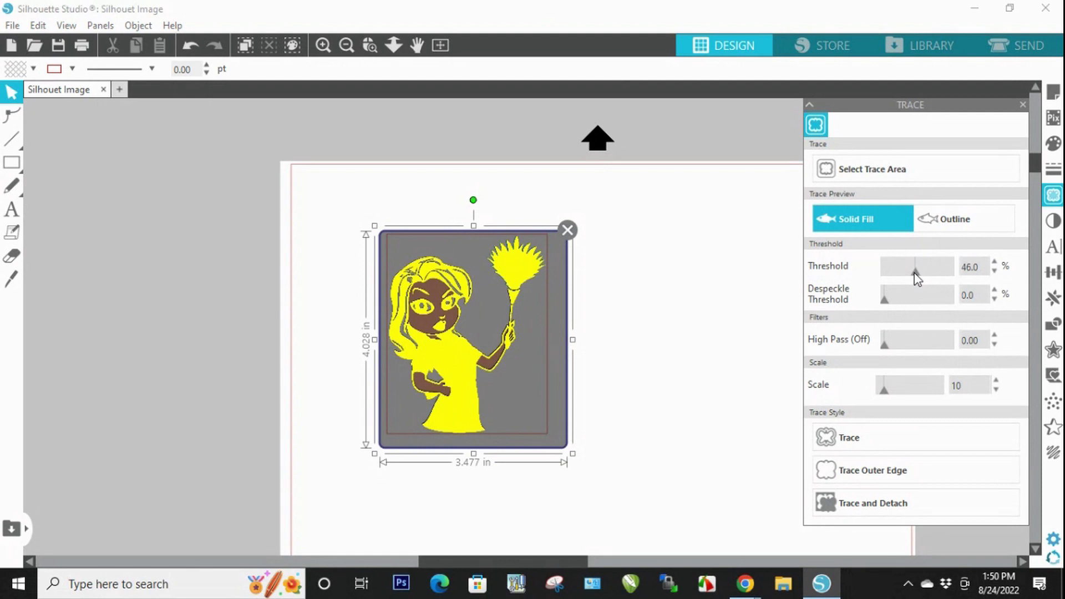
Step: Set the trace threshold to 35% and trace the maid picture with the standard Trace style
left_click_drag(852, 217, 848, 217)
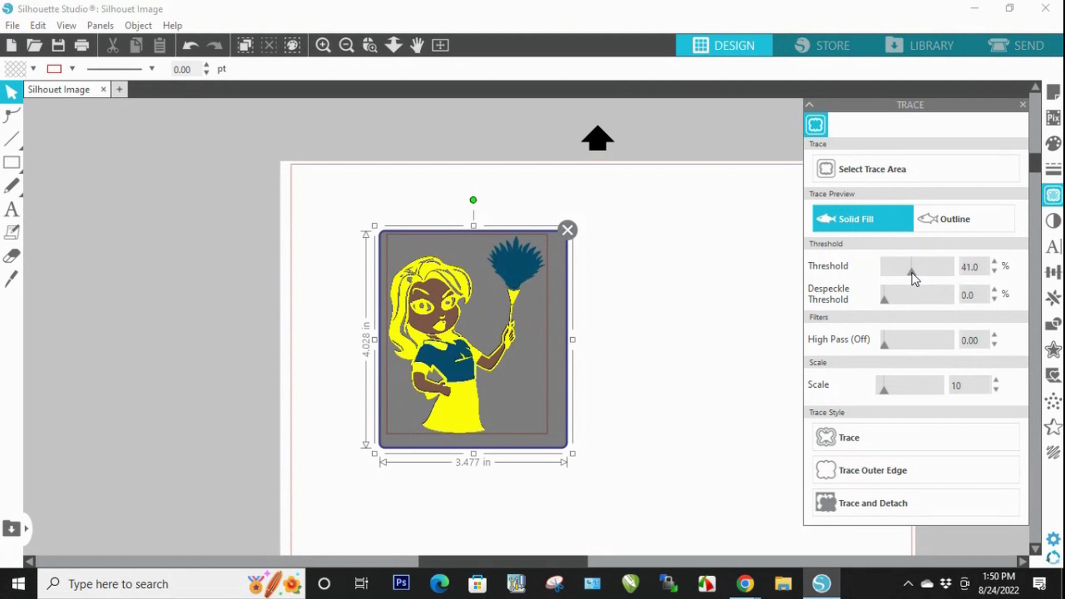
left_click_drag(910, 274, 908, 274)
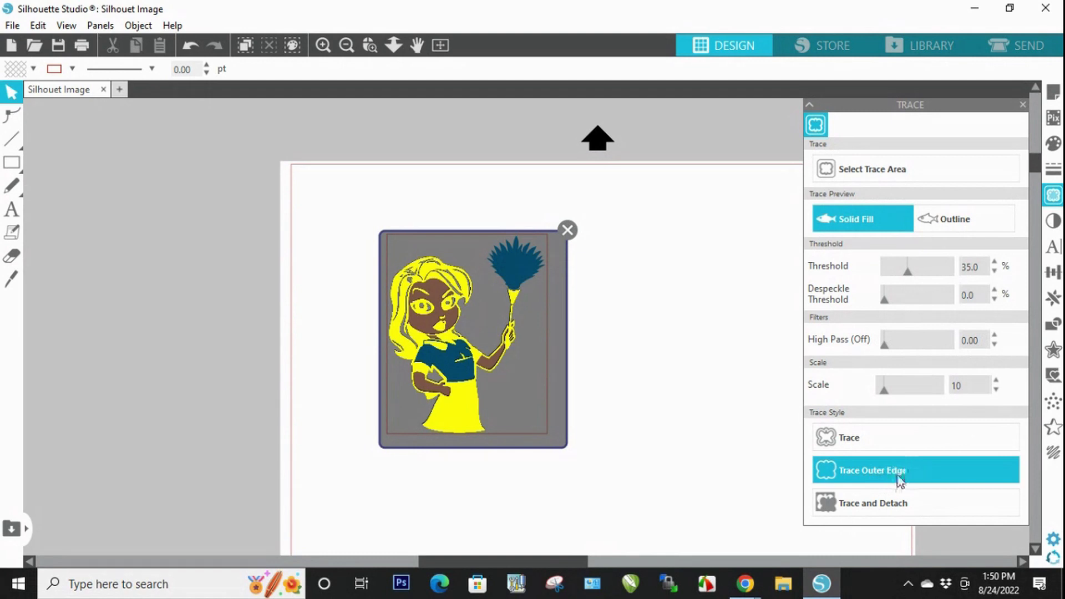
left_click(870, 445)
Step: Move the original colour picture off the traced lines and place it beside them on the right
left_click_drag(453, 379, 628, 376)
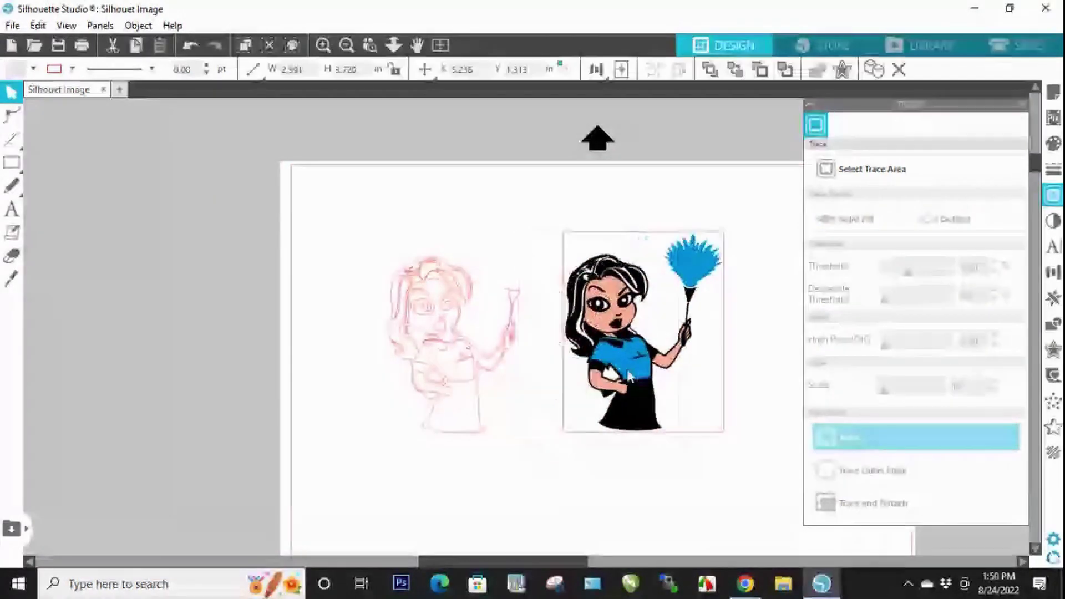
left_click(500, 404)
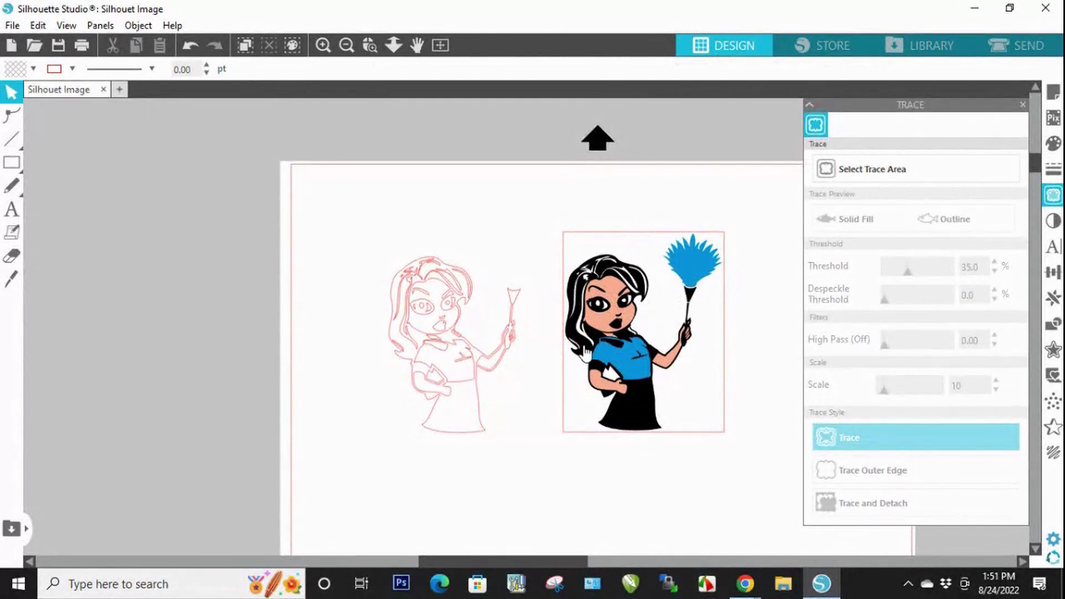
left_click_drag(583, 352, 597, 353)
left_click(562, 368)
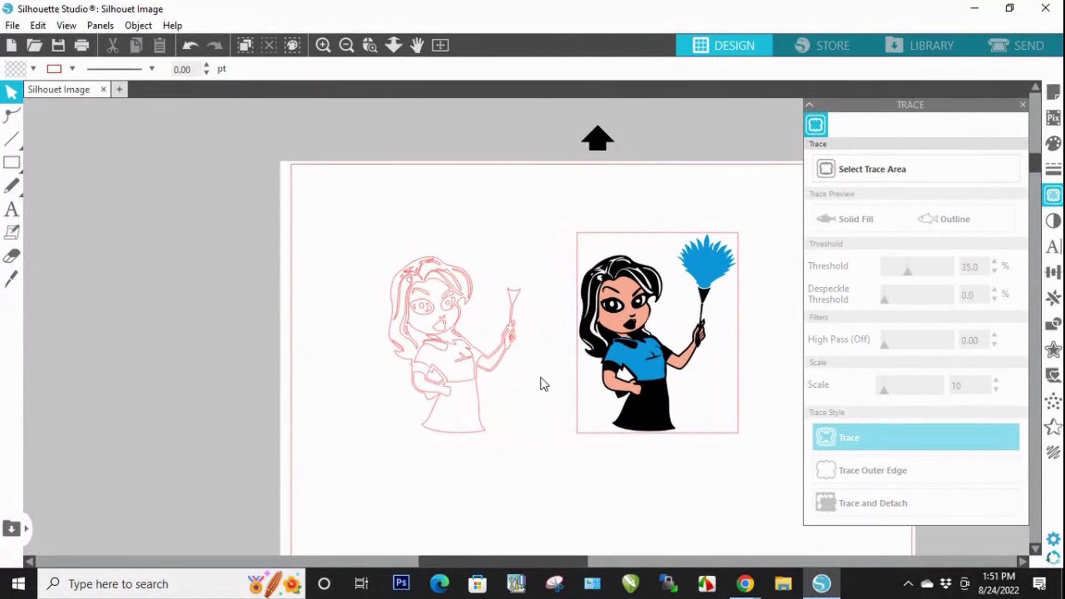
Step: Move the traced line drawing up and slightly right, to about X 2.242 in and Y 1.243 in
left_click(325, 53)
left_click(326, 52)
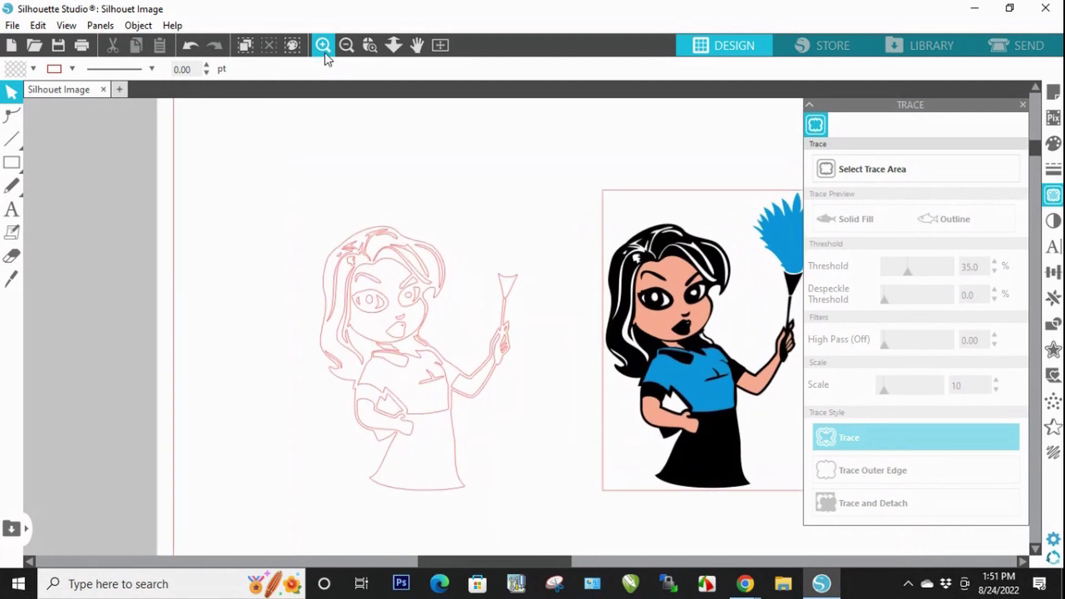
left_click(324, 51)
left_click_drag(364, 305, 381, 235)
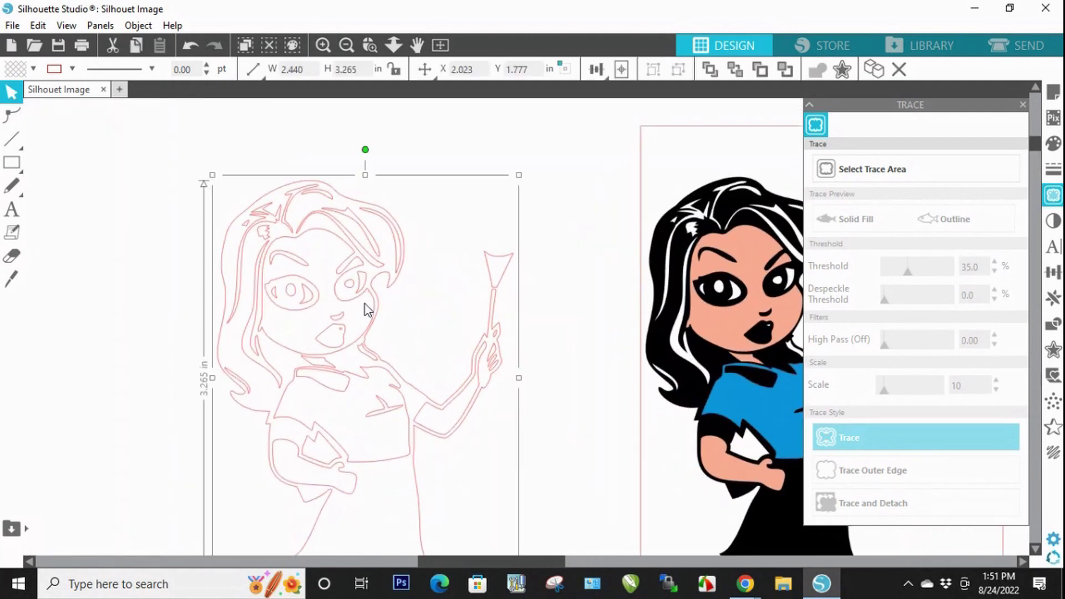
left_click_drag(365, 285, 396, 203)
left_click(571, 345)
Step: Release the compound path of the traced drawing so its pieces become separate shapes
left_click(345, 319)
right_click(346, 319)
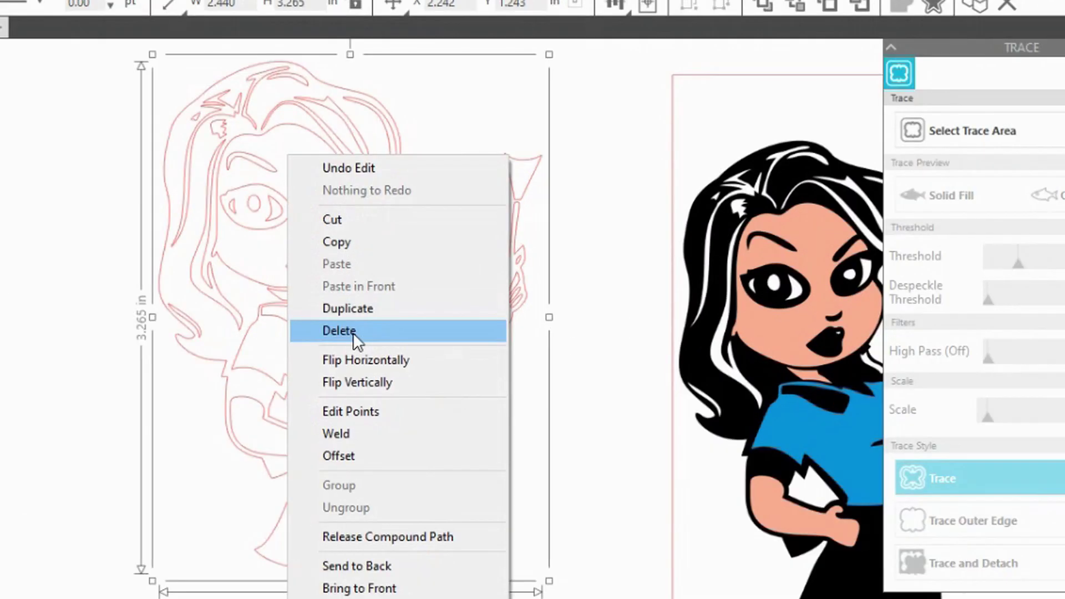
left_click(428, 538)
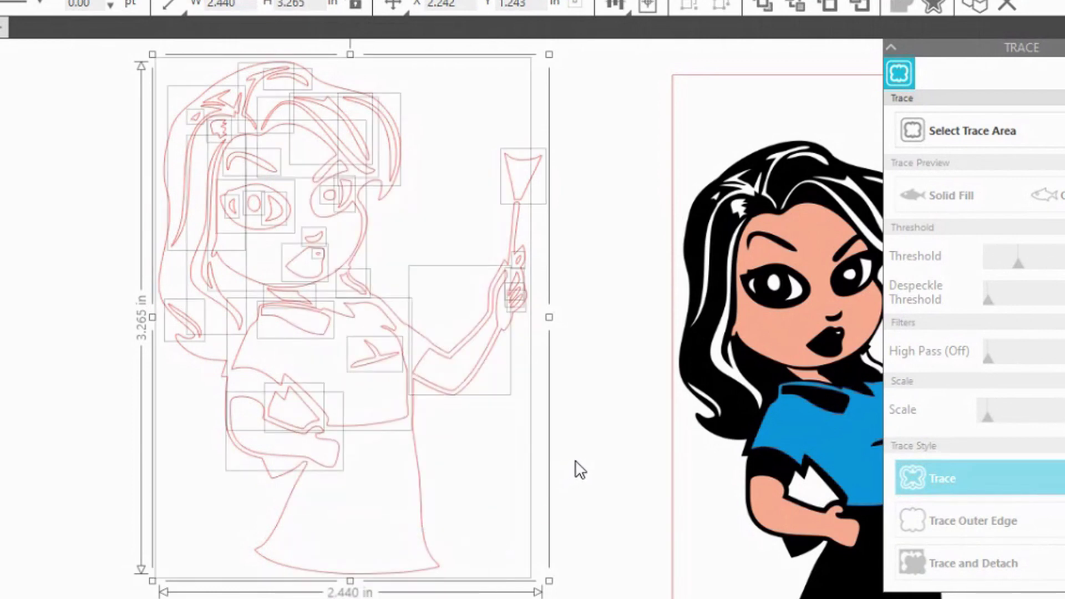
left_click(577, 468)
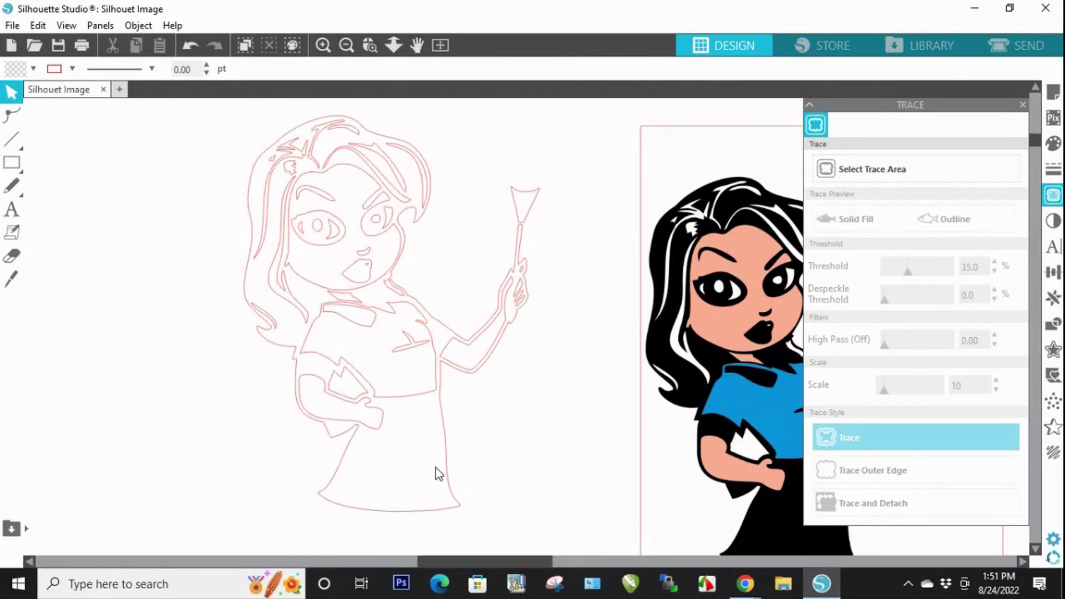
Step: Pull the outer silhouette contour away from the inner pieces in both directions and undo each move
left_click_drag(435, 467, 218, 461)
key("ctrl+z")
left_click(448, 467)
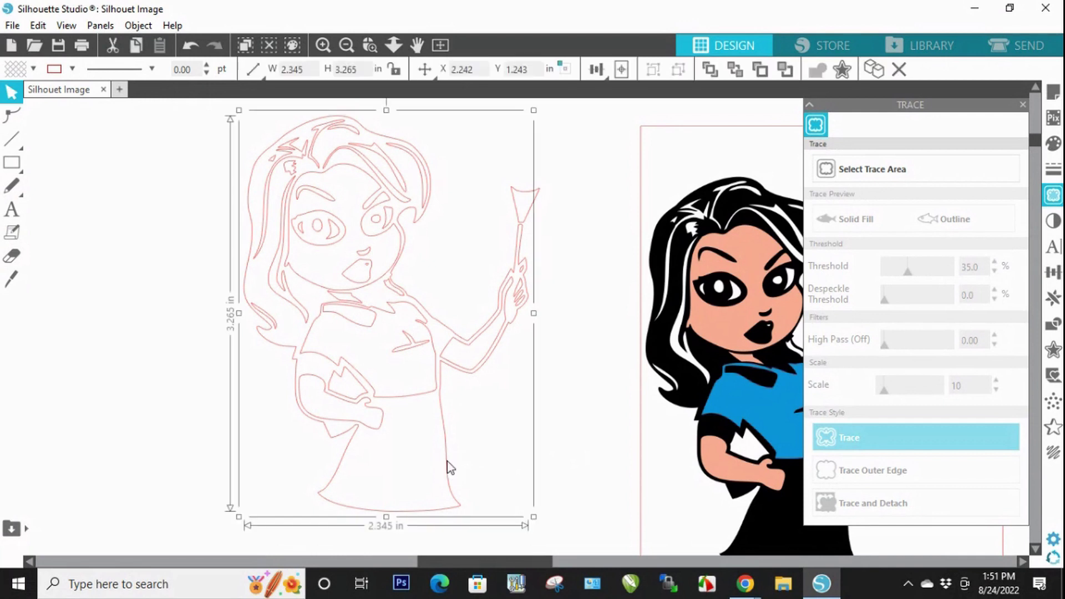
left_click_drag(448, 467, 561, 469)
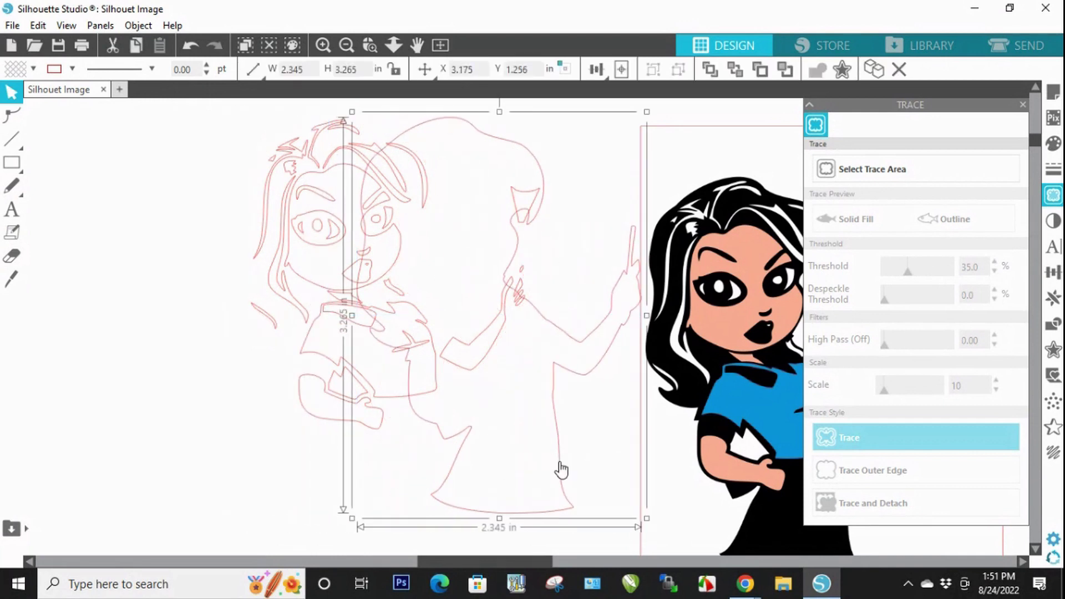
key("ctrl+z")
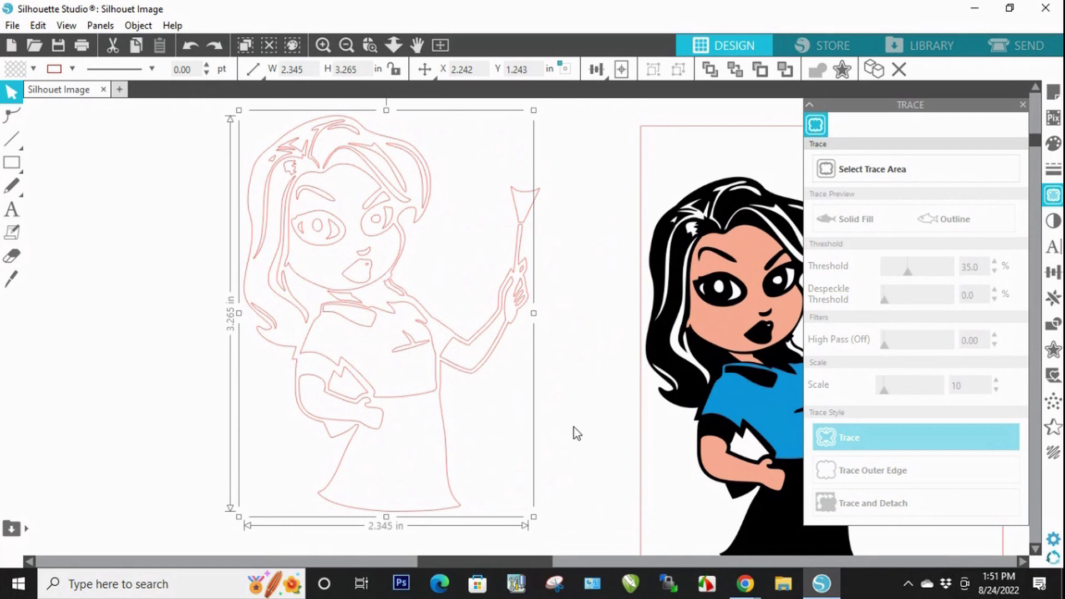
Step: Cut the outer silhouette contour out of the traced drawing, leaving only the inner pieces
left_click_drag(440, 451, 441, 453)
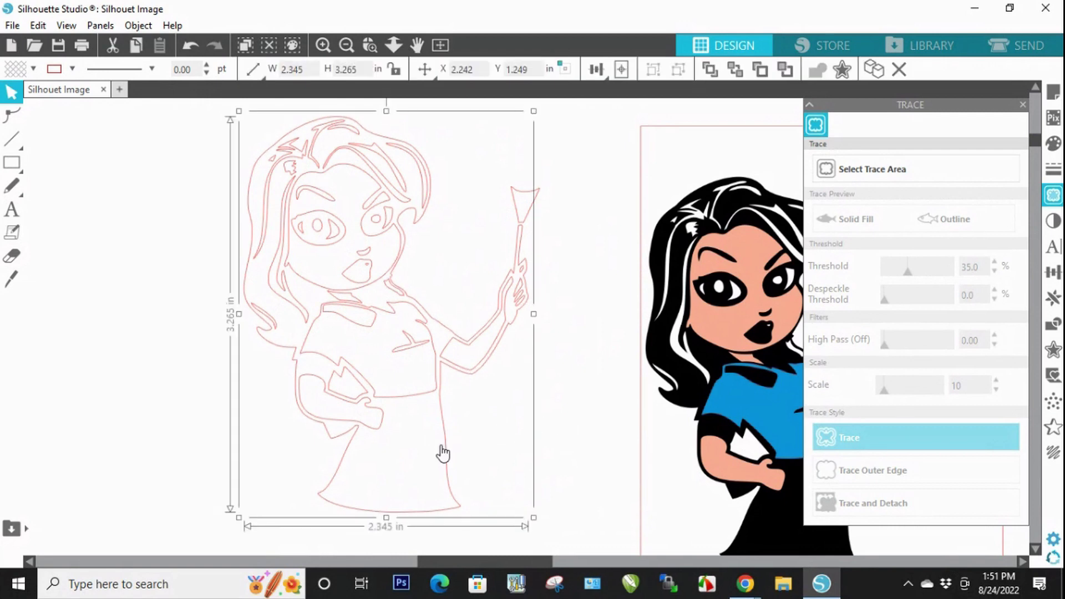
right_click(443, 448)
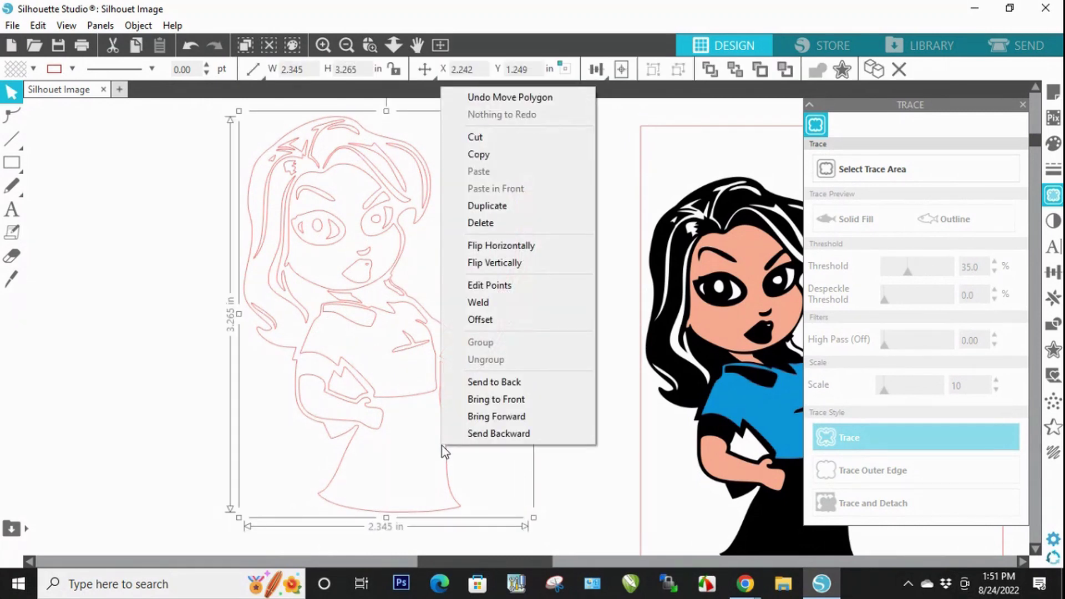
left_click(490, 142)
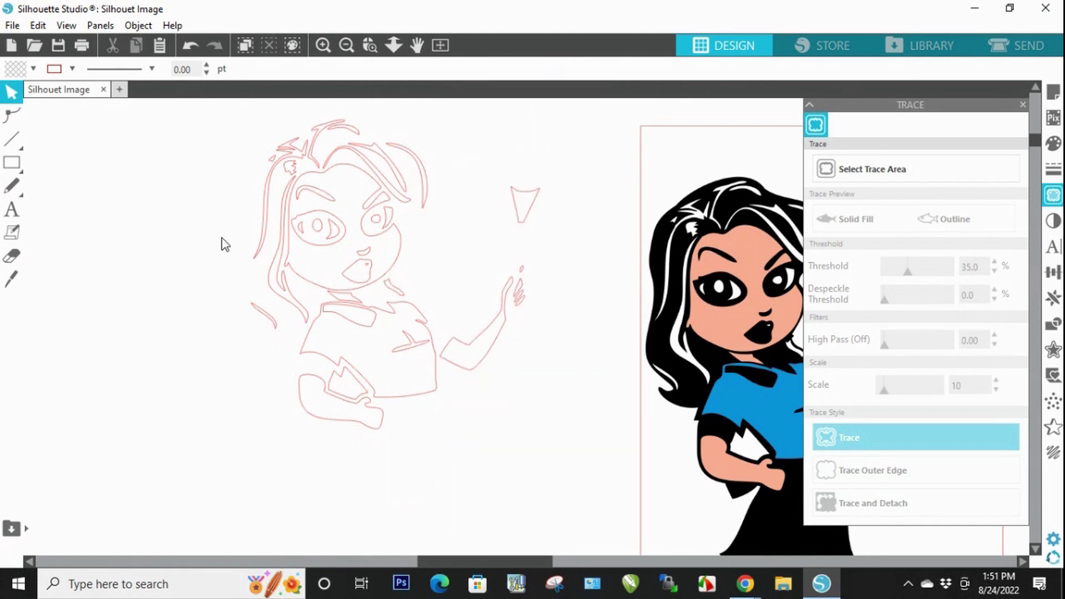
Step: Close the trace settings and select the three white shapes inside the drawing's left eye
left_click(324, 50)
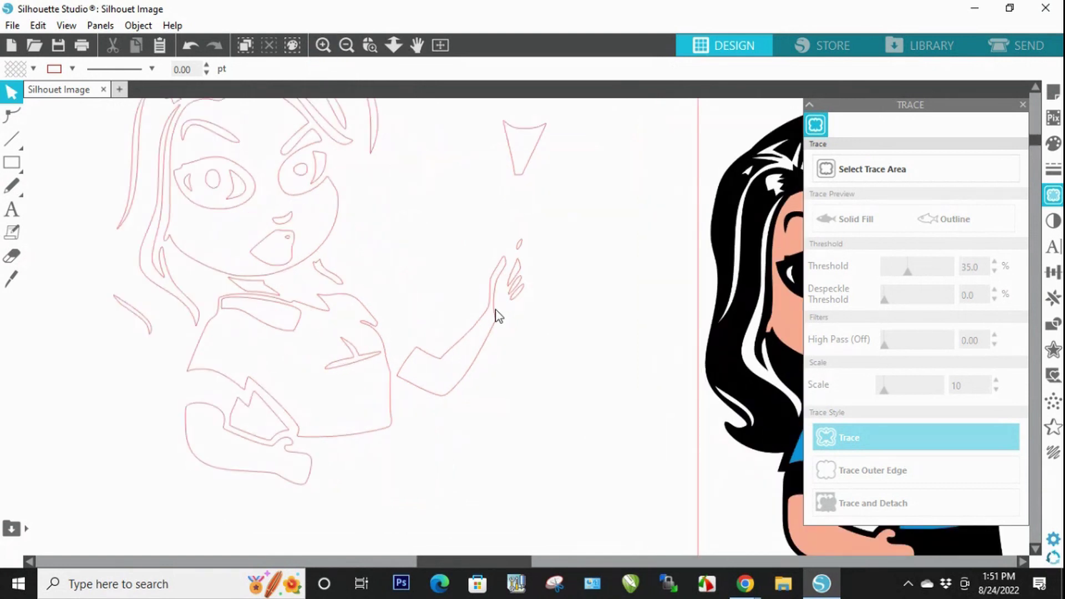
left_click(1022, 105)
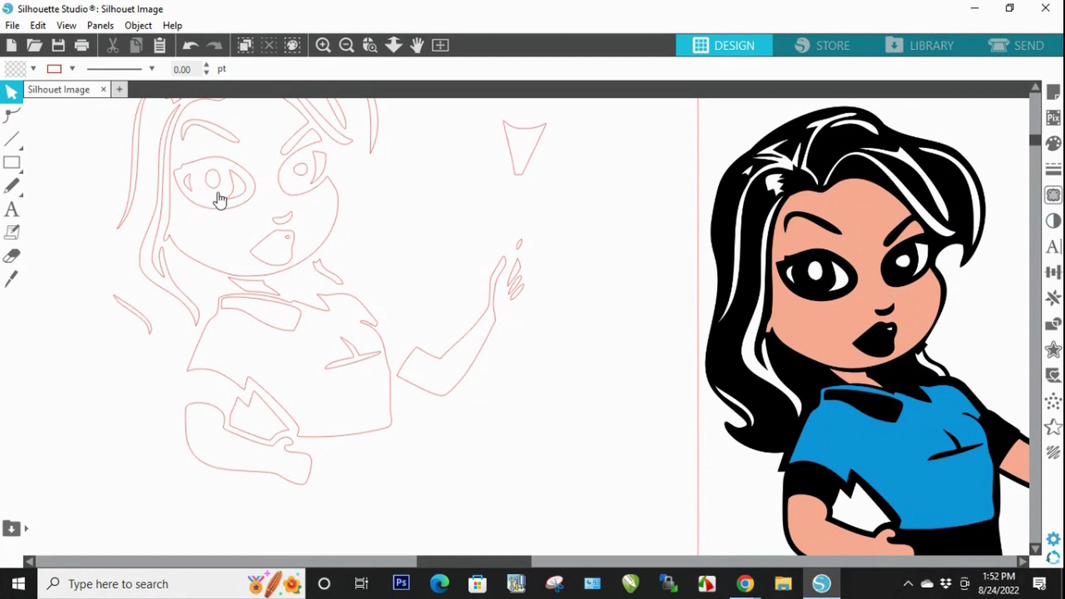
left_click(188, 192)
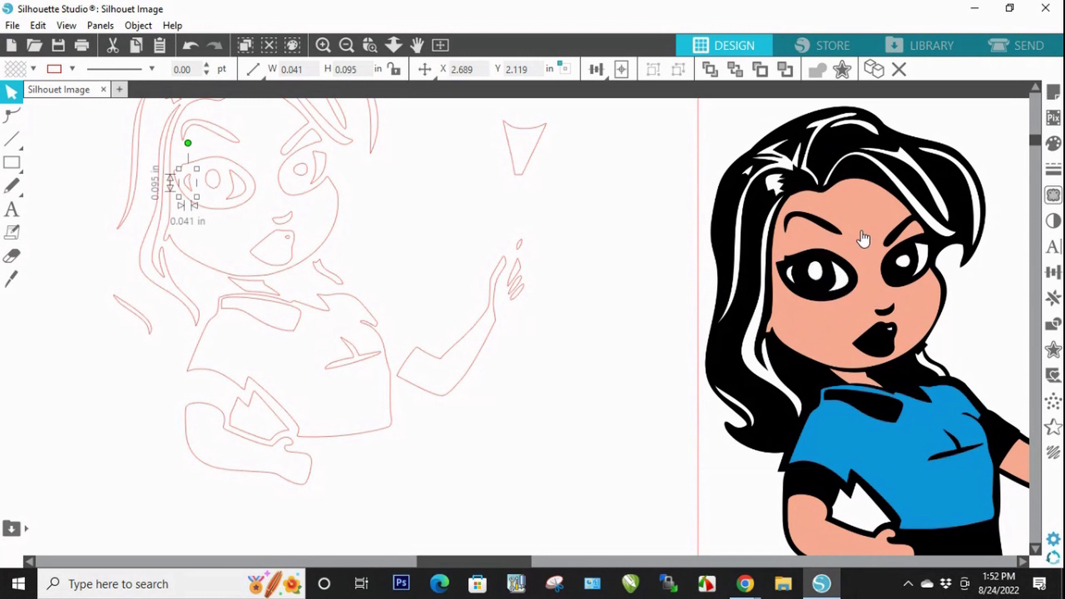
left_click(463, 220)
left_click(191, 186)
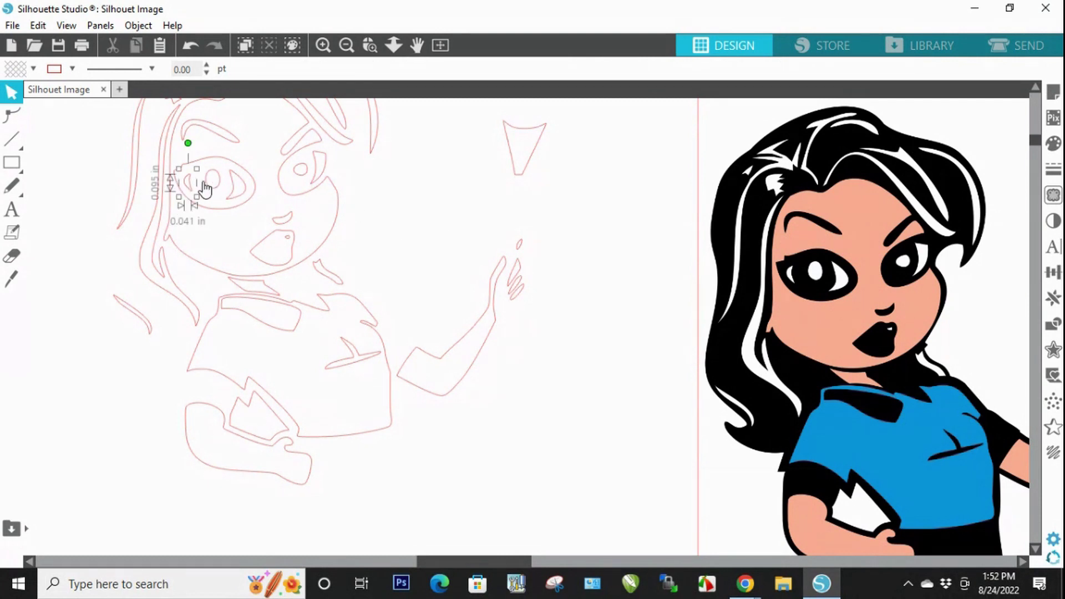
left_click(209, 187, "shift")
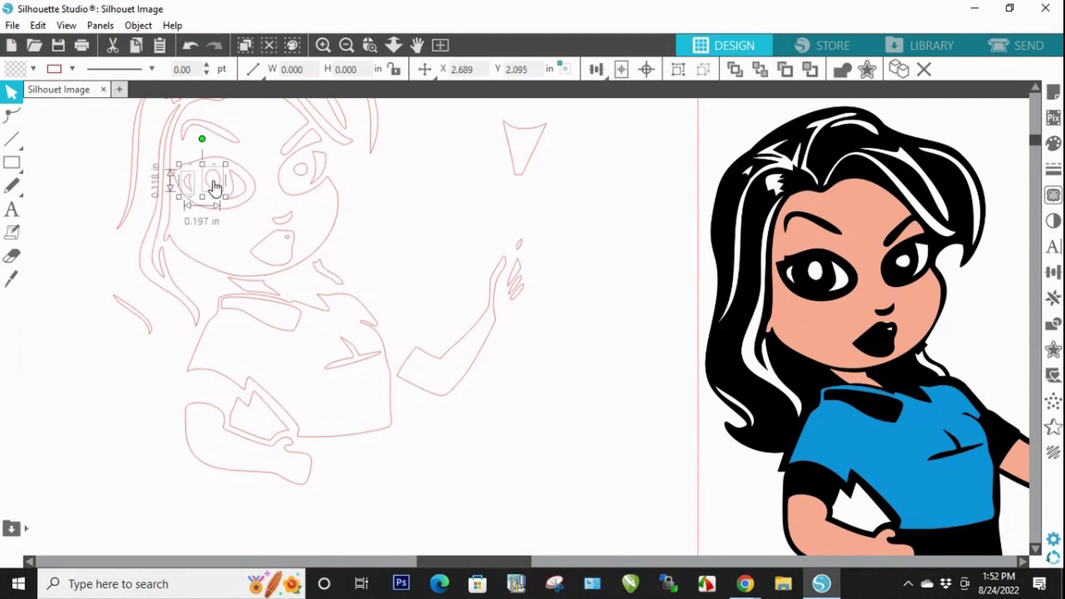
left_click(246, 196, "shift")
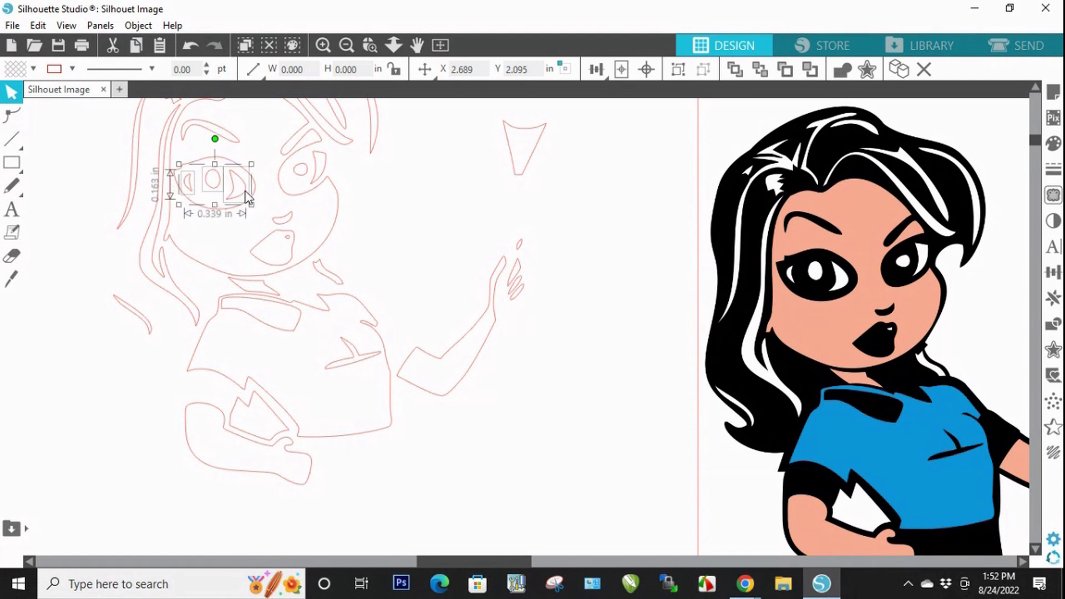
Step: Add the white shapes of the right eye, the mouth highlight and the hair highlights to the selection
left_click(301, 174, "shift")
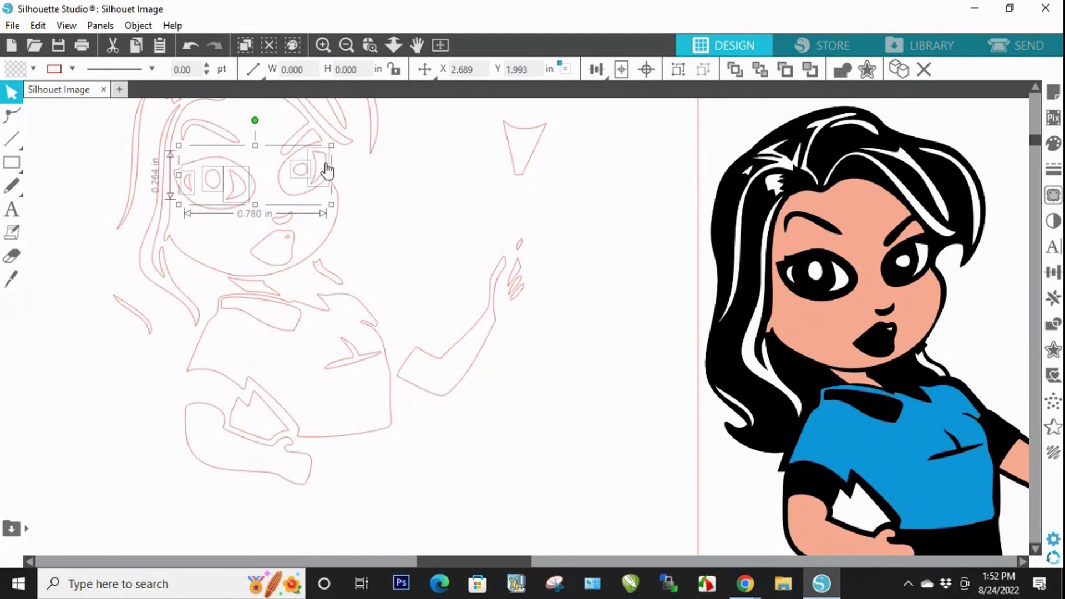
left_click(348, 144, "shift")
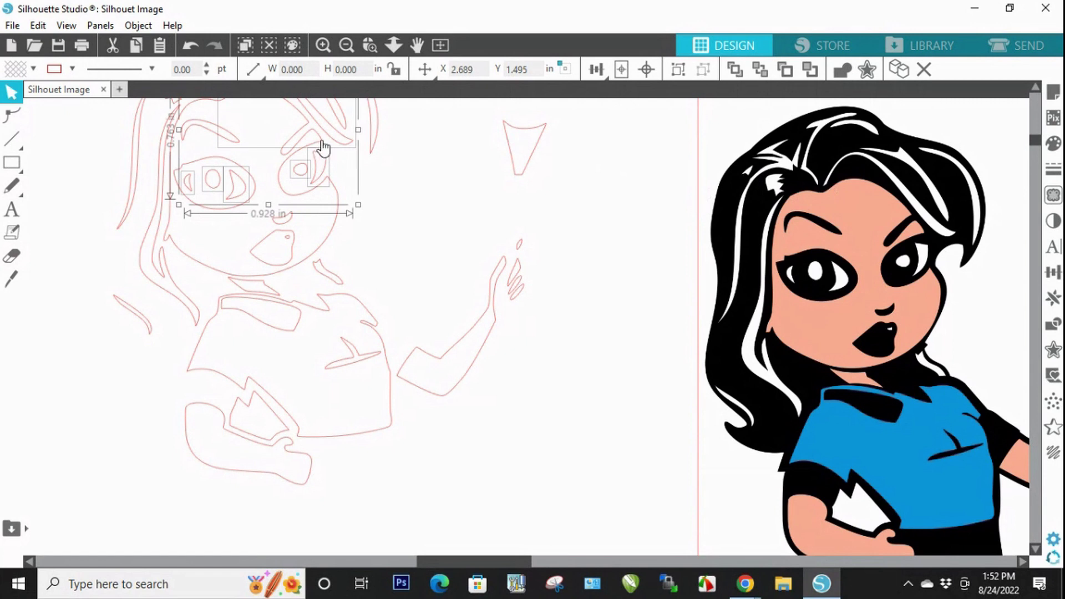
left_click(381, 135, "shift")
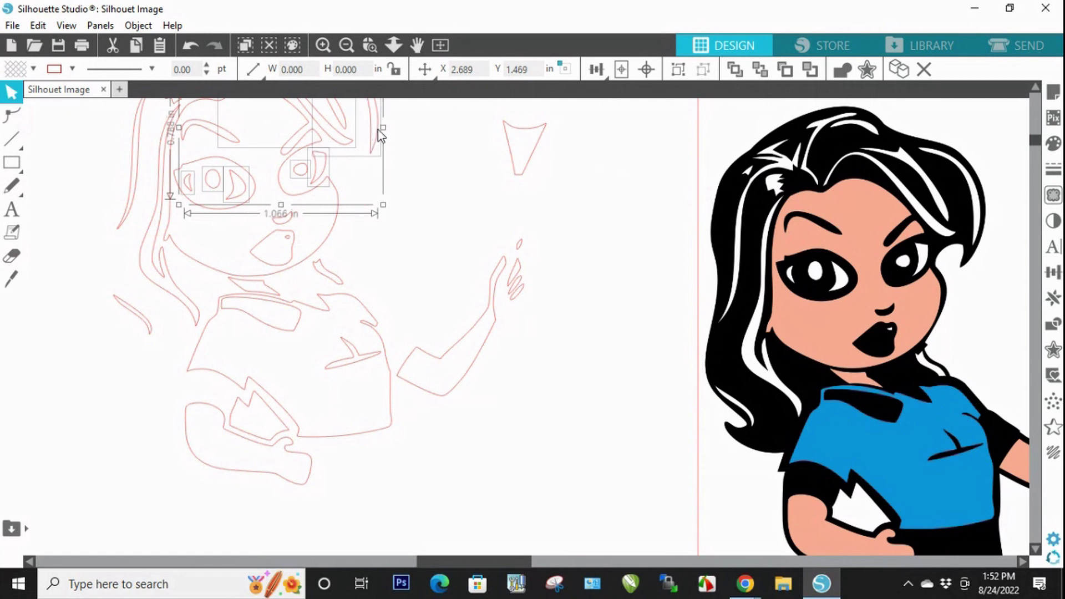
left_click(135, 198, "shift")
left_click(131, 319, "shift")
scroll(132, 319, "up", 2)
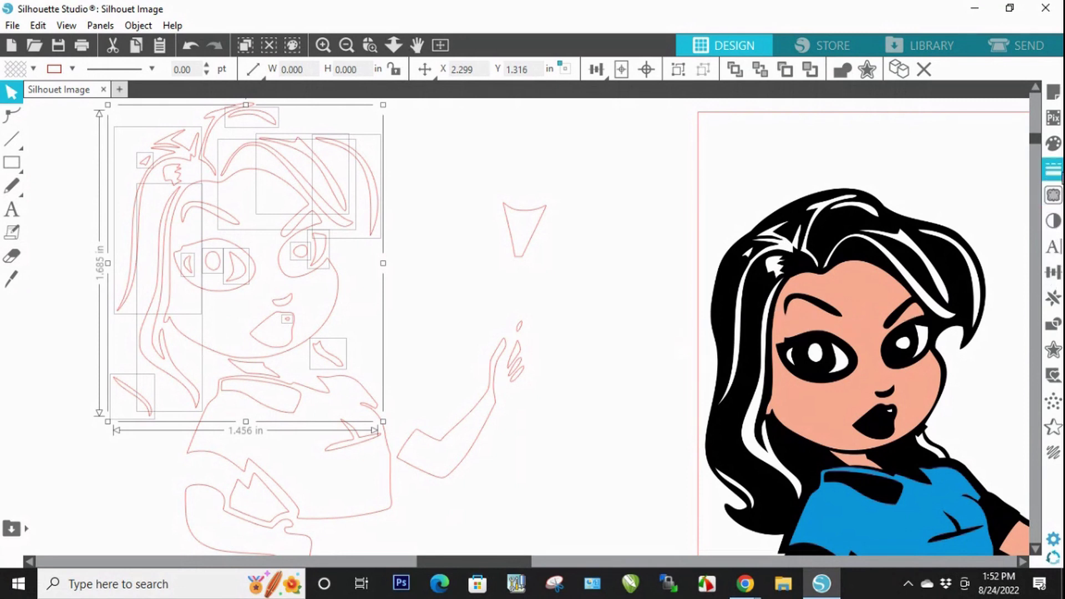
Step: Fill the selected eye, mouth and hair highlights with grey, including the two missed highlight shapes at the top of the hair
left_click(1054, 145)
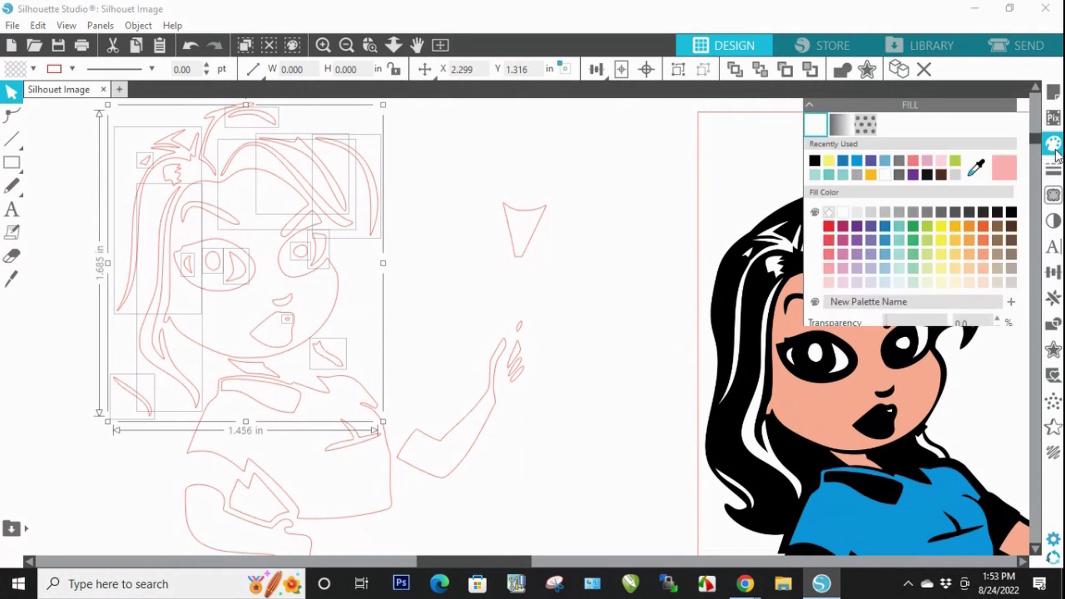
left_click(901, 212)
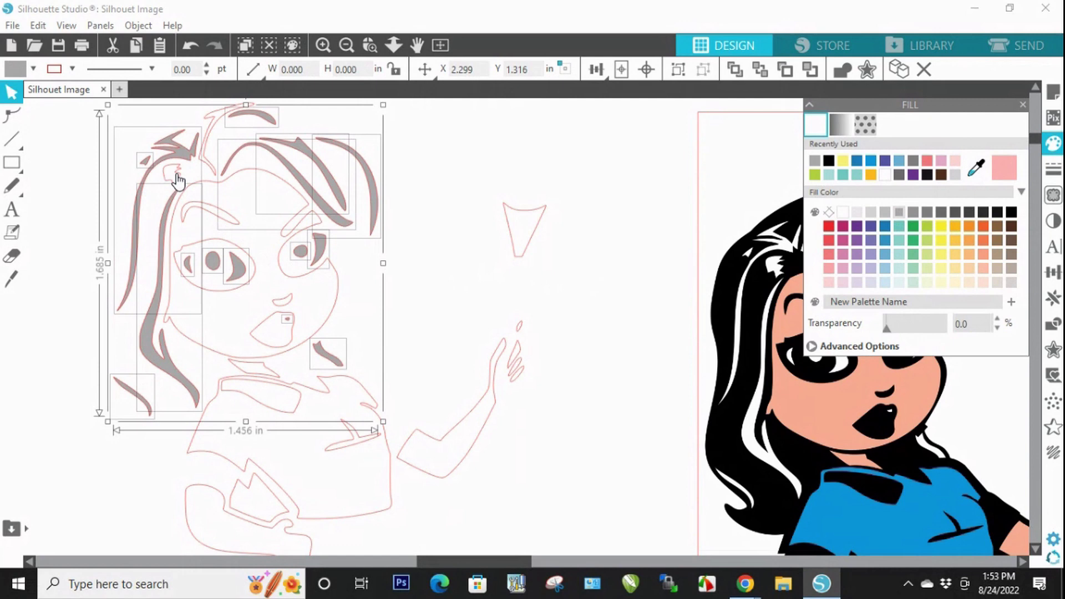
left_click(178, 180, "shift")
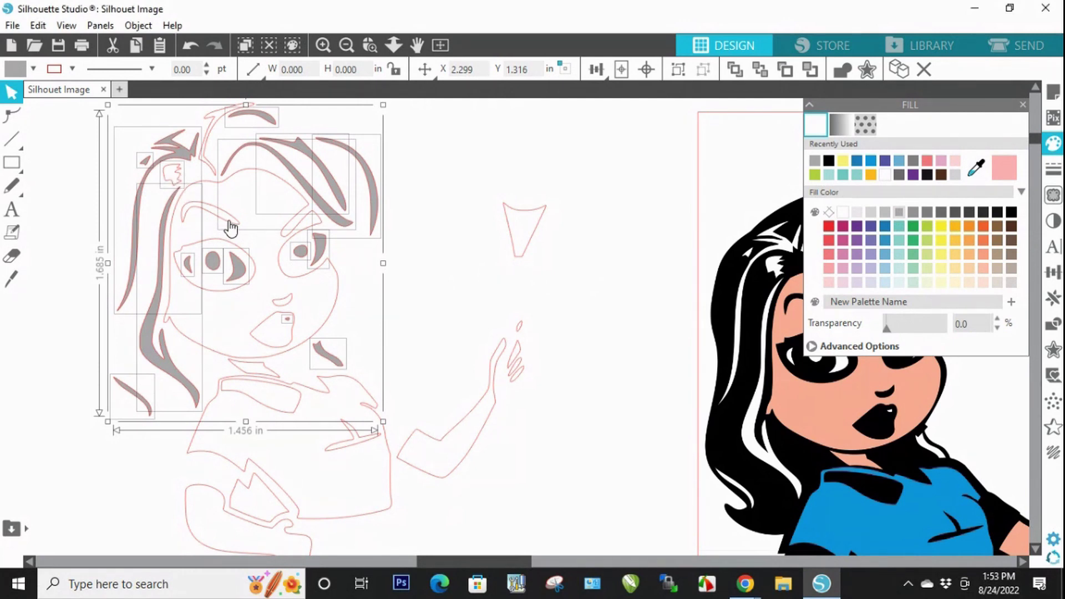
left_click(213, 171, "shift")
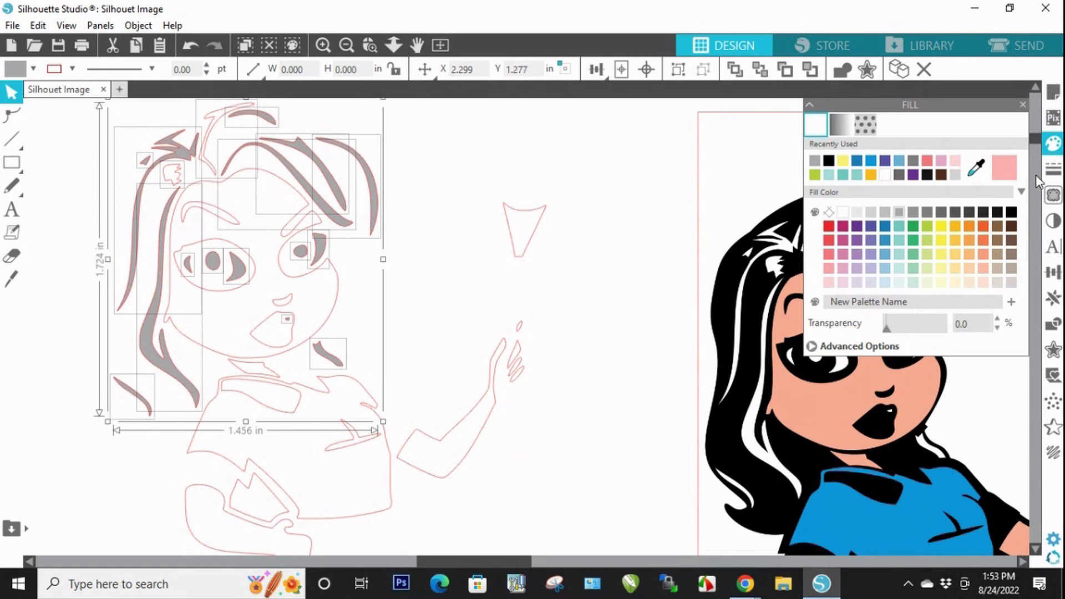
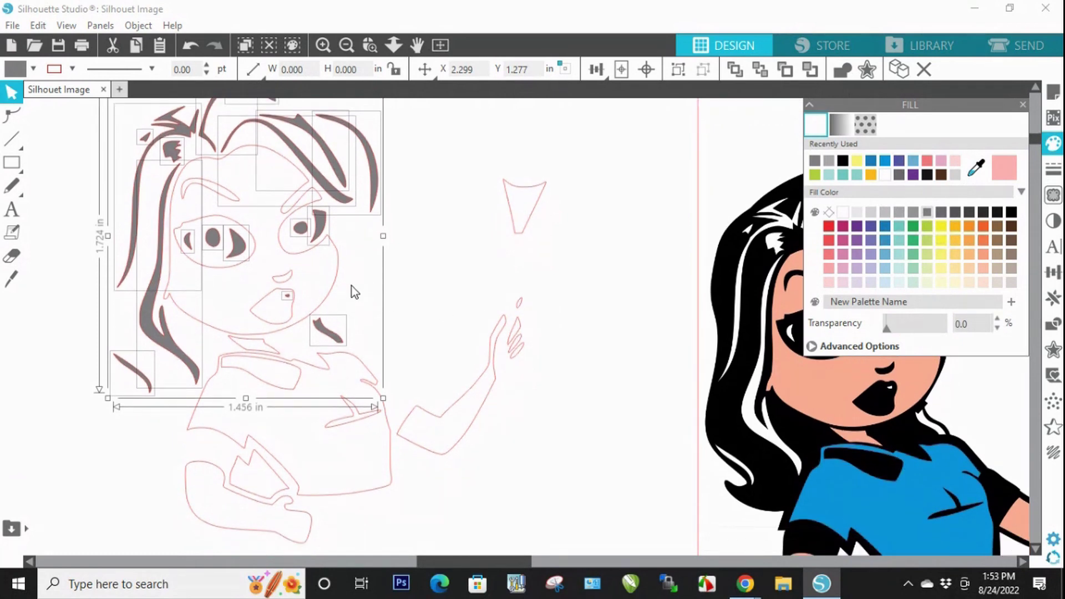
Step: Group all the grey eye, mouth and hair highlight pieces and clear the selection
scroll(352, 286, "up", 3)
scroll(360, 291, "up", 5)
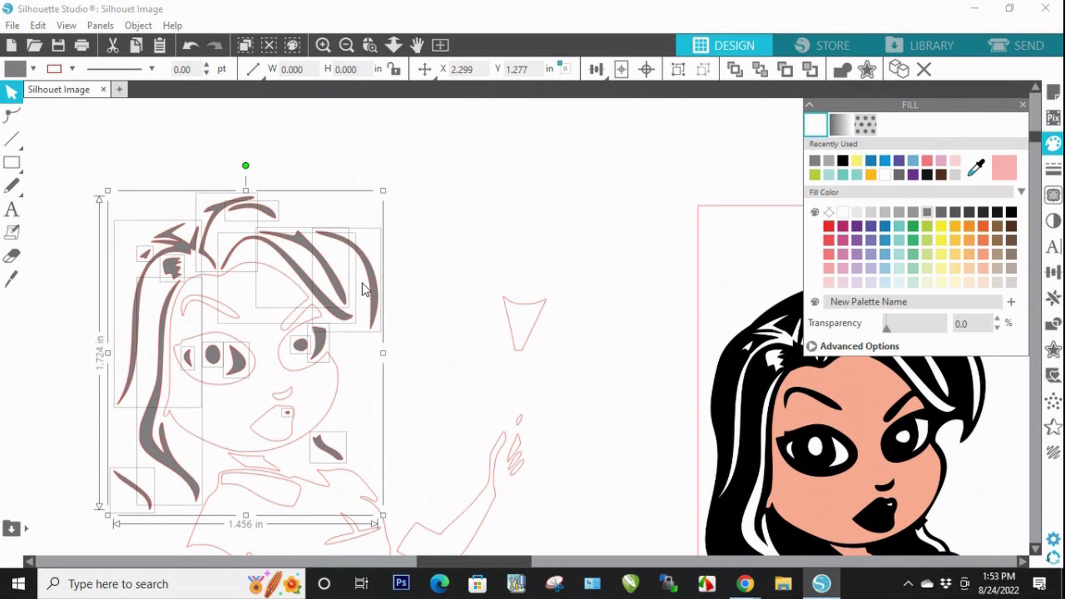
scroll(363, 284, "down", 3)
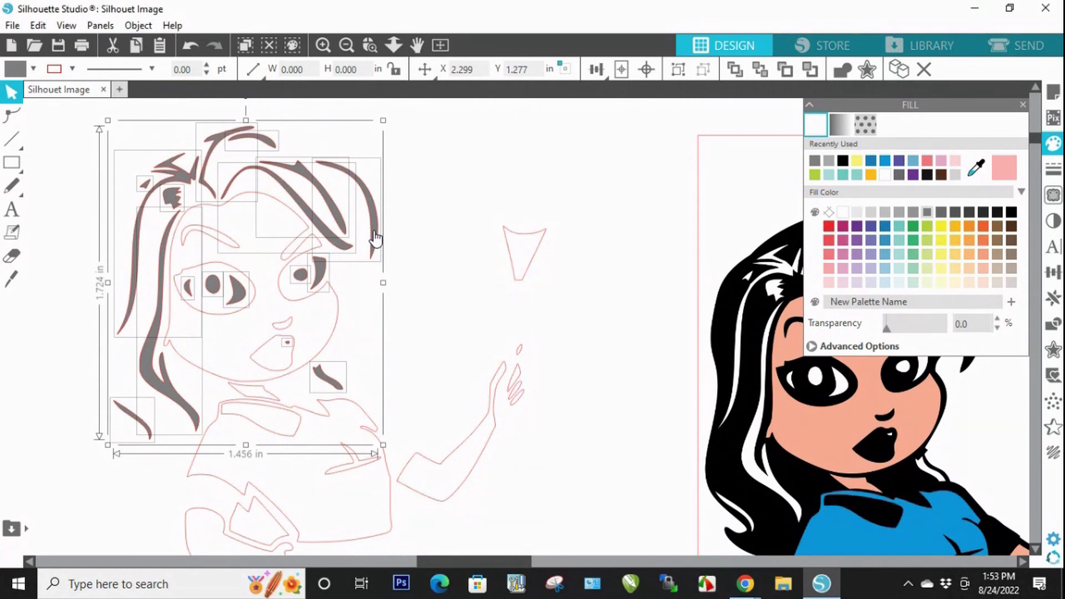
right_click(375, 239)
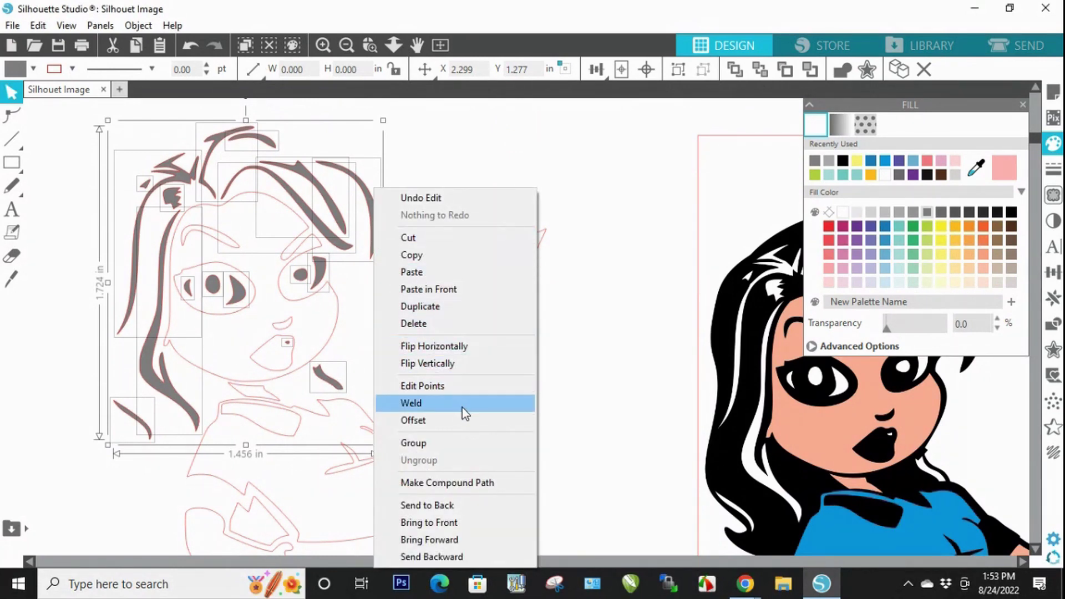
left_click(451, 442)
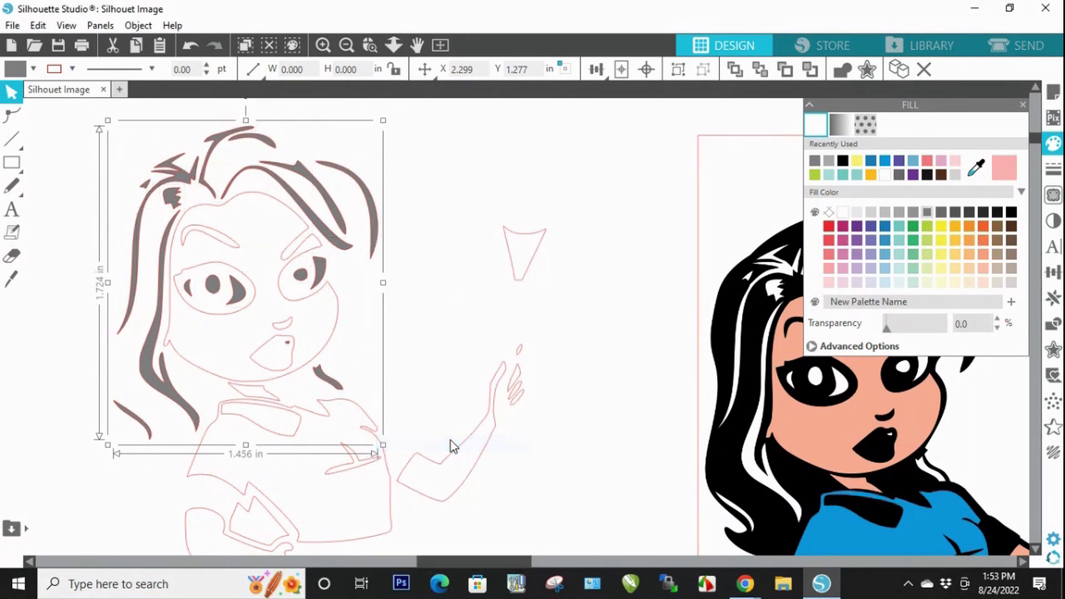
left_click(468, 353)
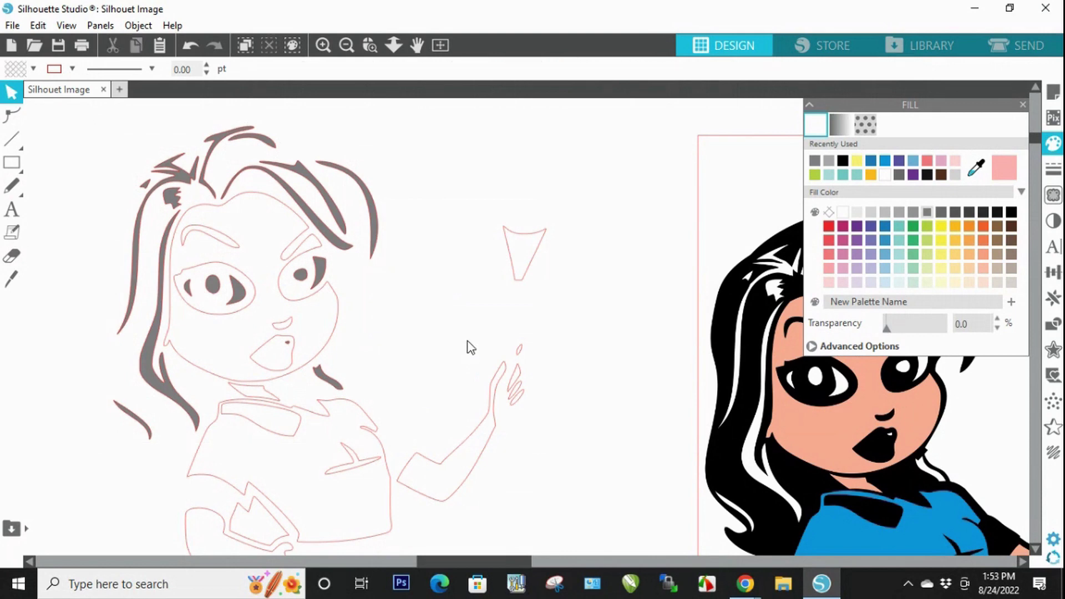
Step: Try an orange fill on the grouped highlights and set the fill back to grey
left_click(376, 220)
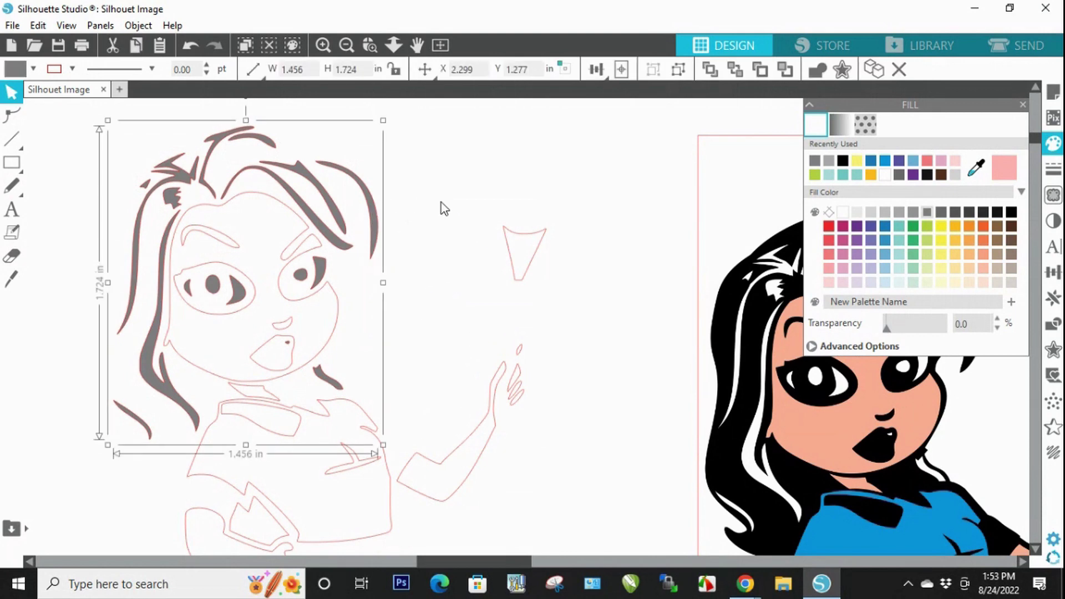
left_click(871, 177)
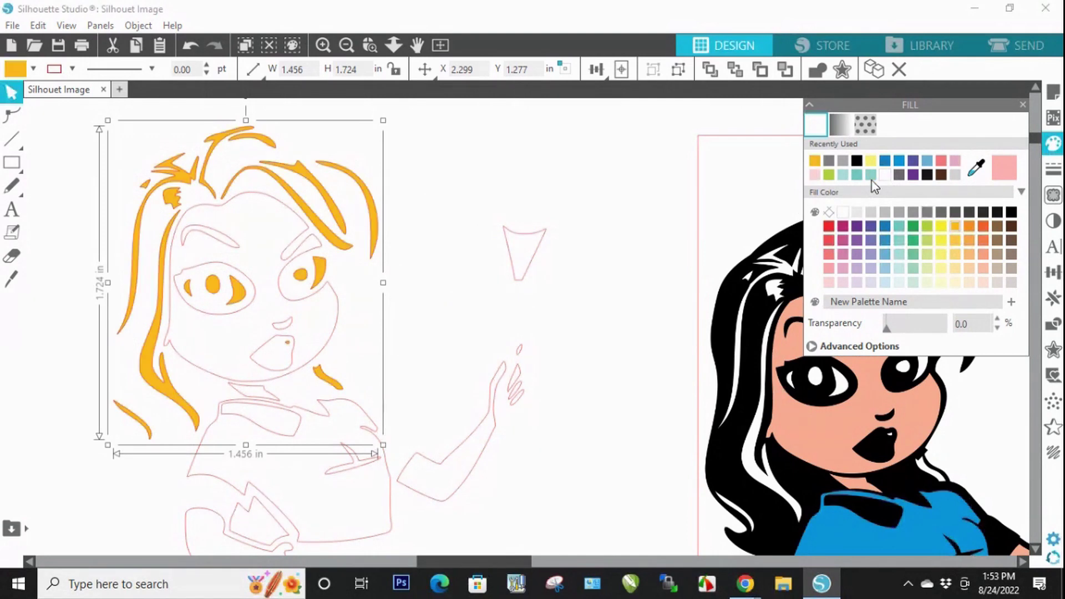
left_click(929, 214)
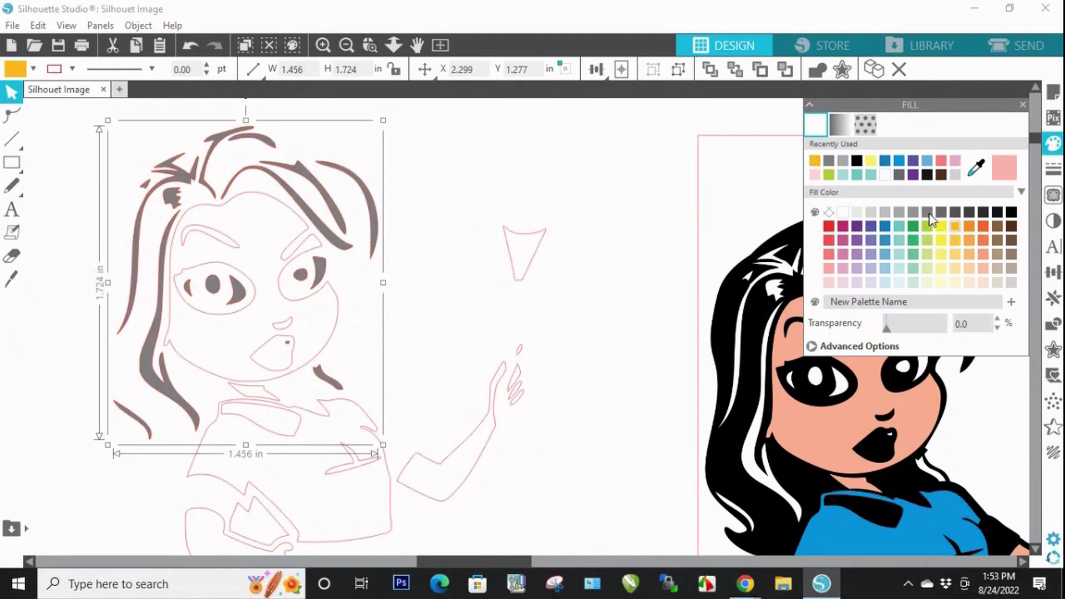
left_click(648, 264)
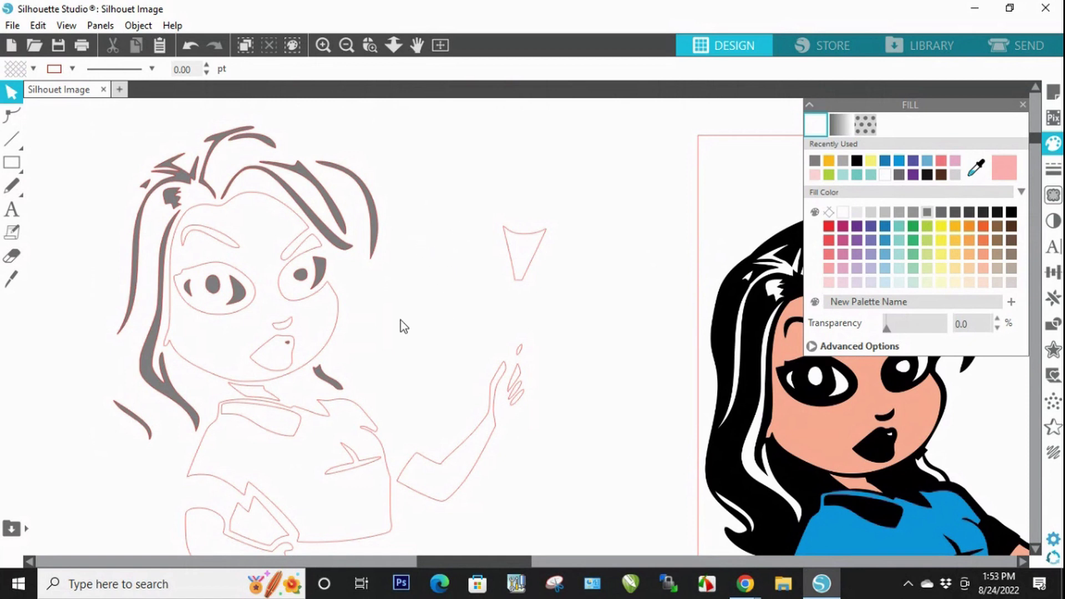
Step: Pull the grouped grey highlights and an unfilled face contour away from their places and undo each move
left_click_drag(249, 304, 329, 306)
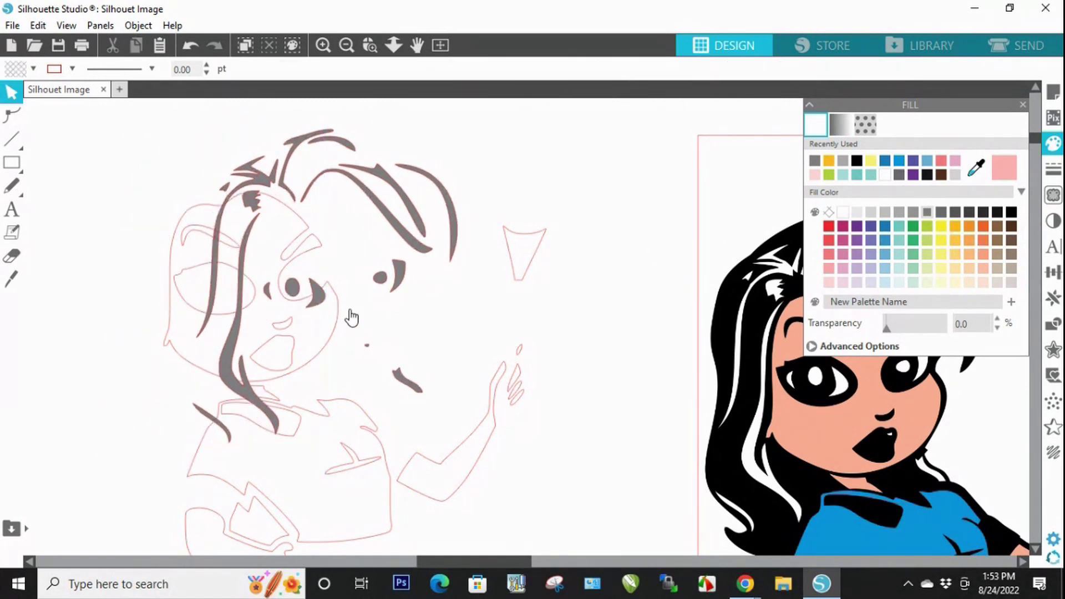
key("ctrl+z")
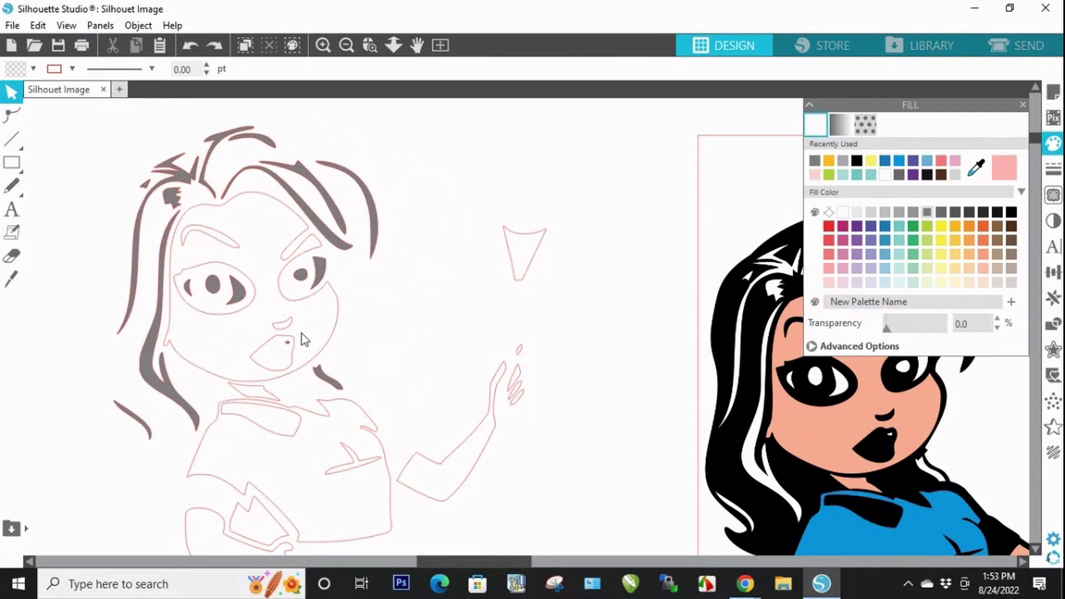
left_click_drag(251, 321, 233, 355)
left_click(398, 323)
key("ctrl+z")
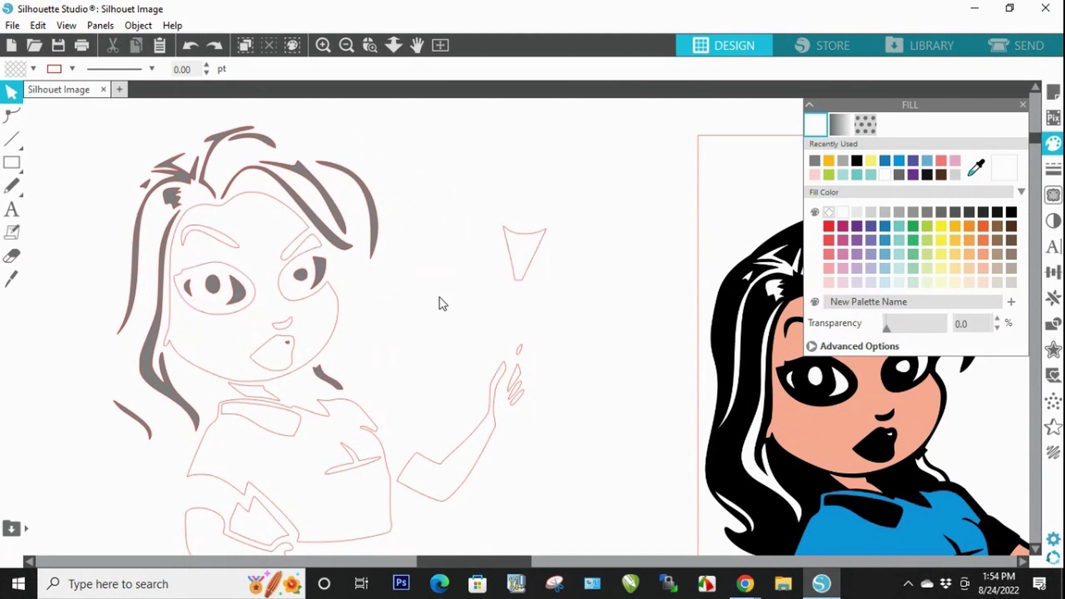
Step: Pull the face outline away from the head, undo the move and close the fill settings
left_click_drag(322, 320, 432, 312)
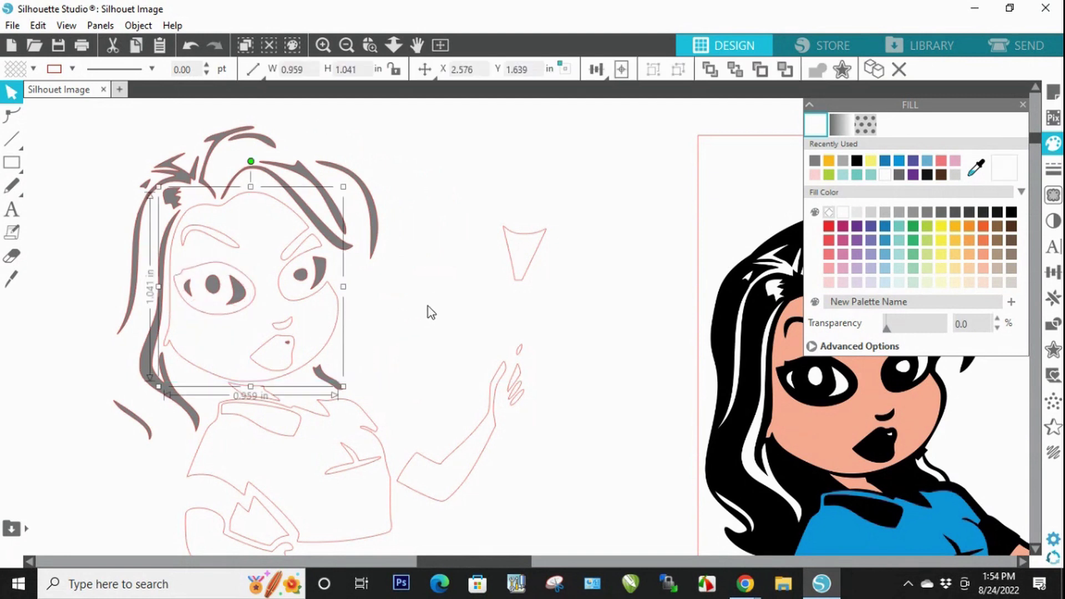
left_click_drag(333, 326, 441, 317)
key("i")
key("ctrl+z")
left_click(434, 317)
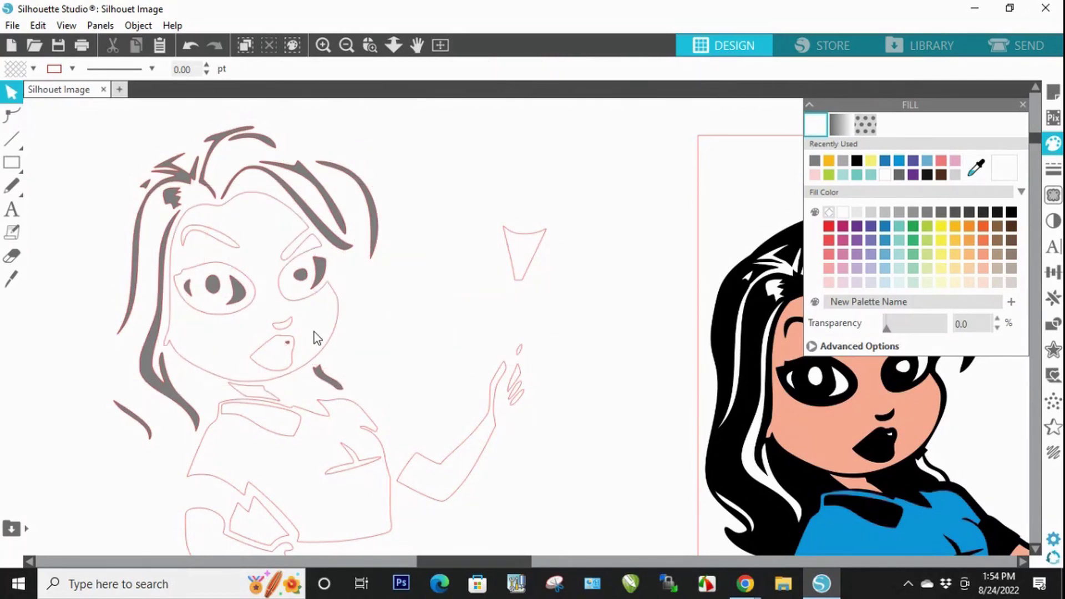
left_click(336, 315)
key("Escape")
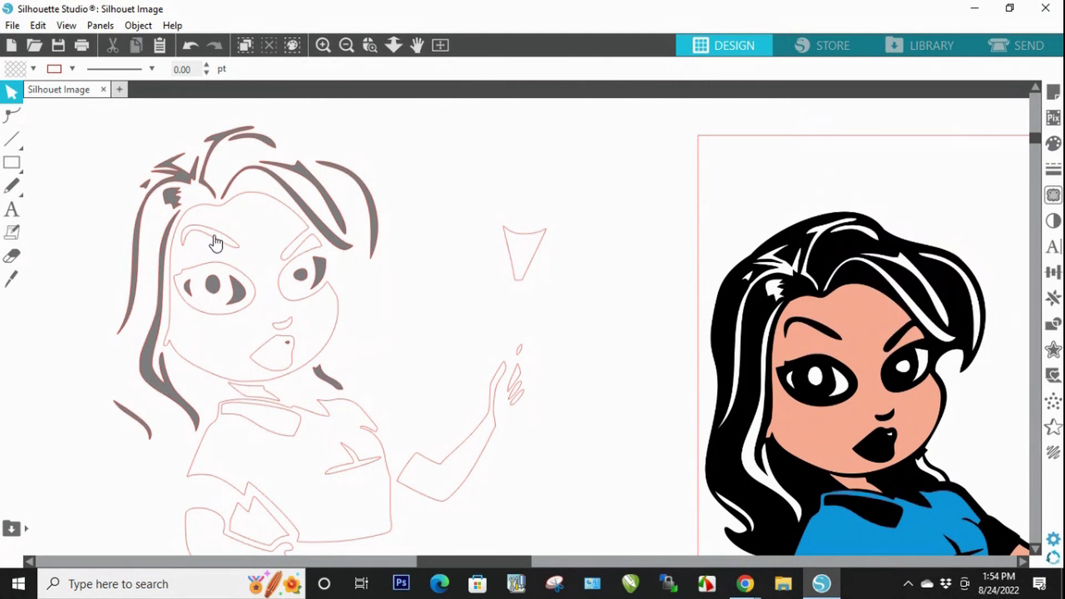
Step: Check the separate pieces by selecting the left eye, left eyebrow, mouth and shirt collar outlines one at a time
left_click(257, 303)
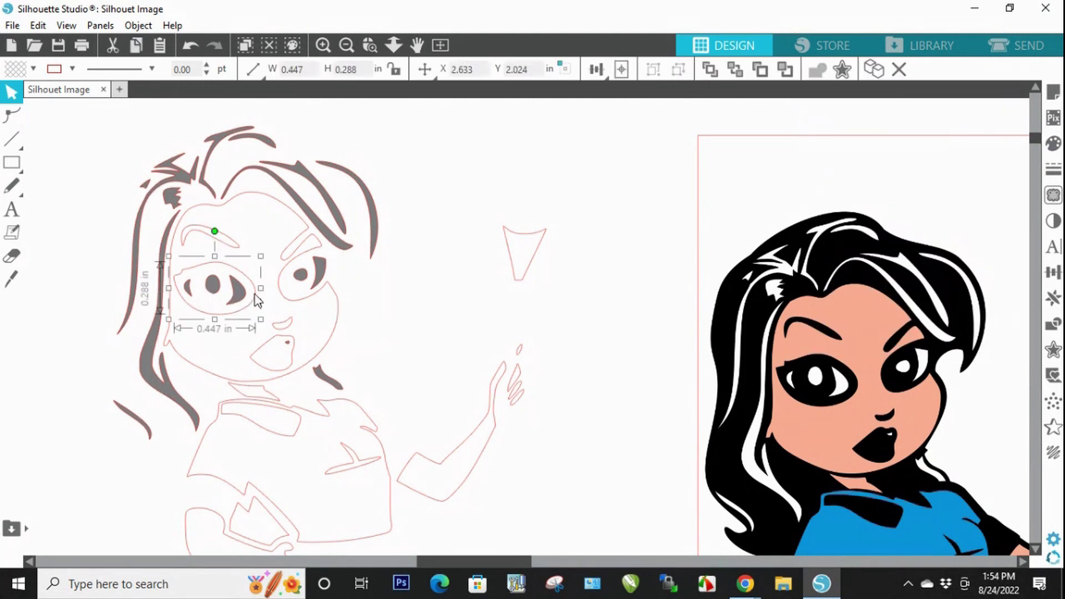
left_click(225, 246)
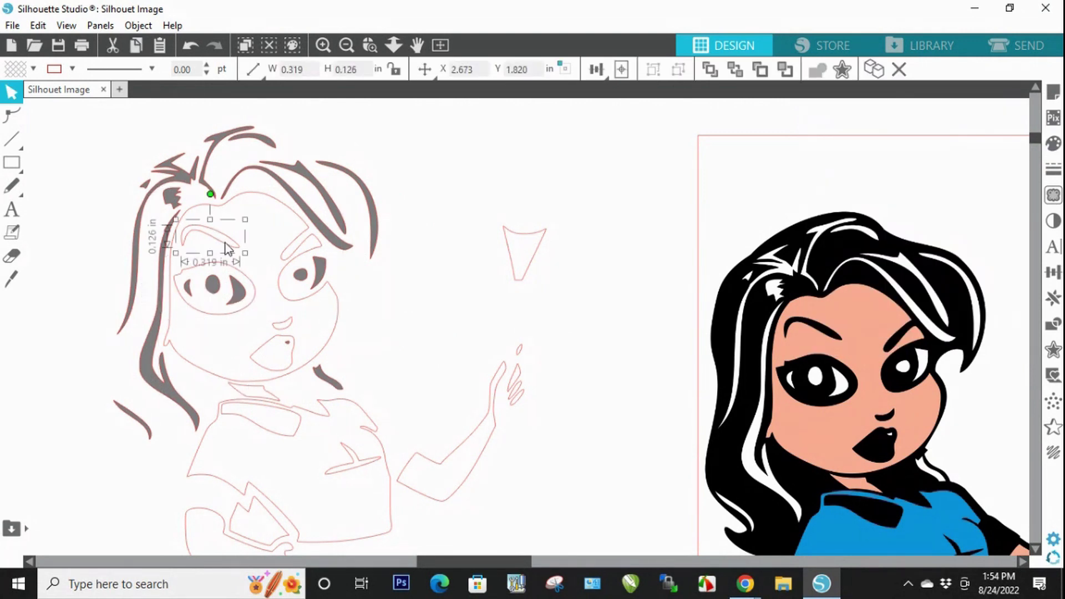
left_click(258, 361)
left_click(294, 438)
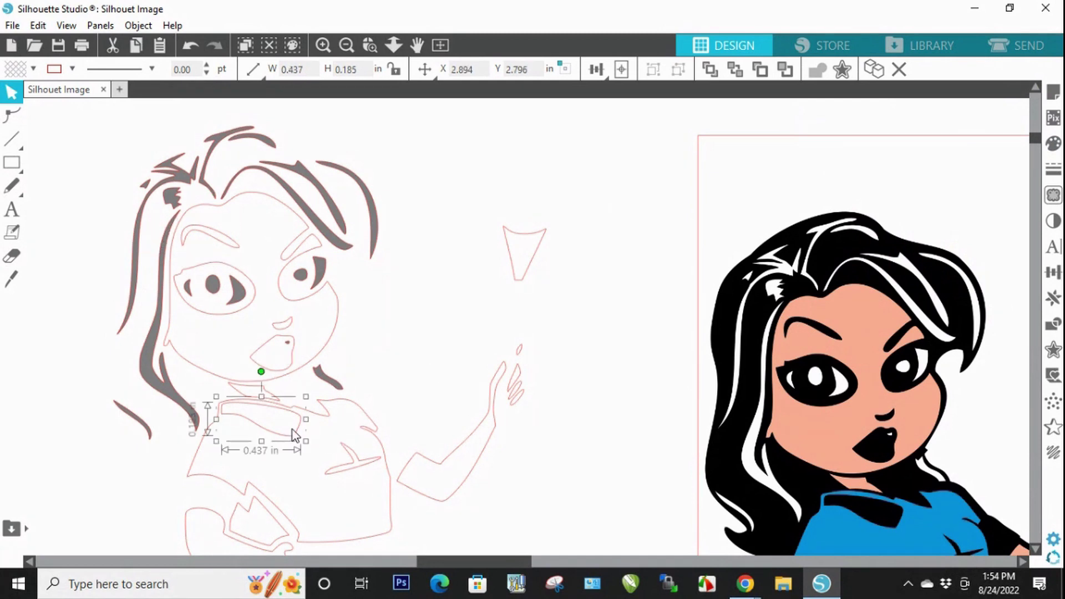
left_click(425, 357)
Step: Combine the left eyebrow, left eye, mouth, nose and face outlines into one compound path
left_click(228, 247)
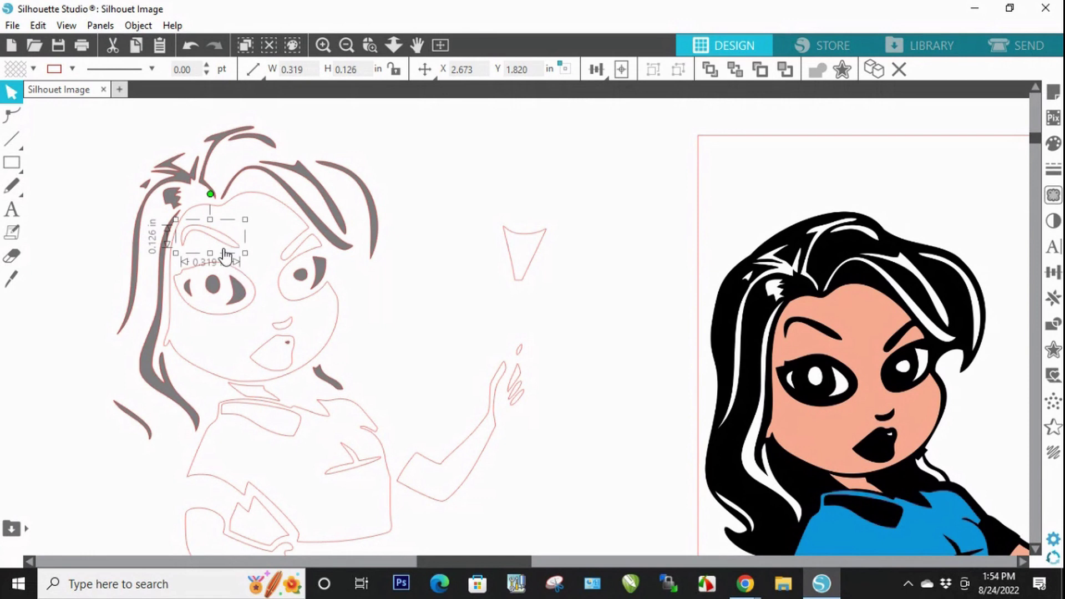
left_click(253, 297, "shift")
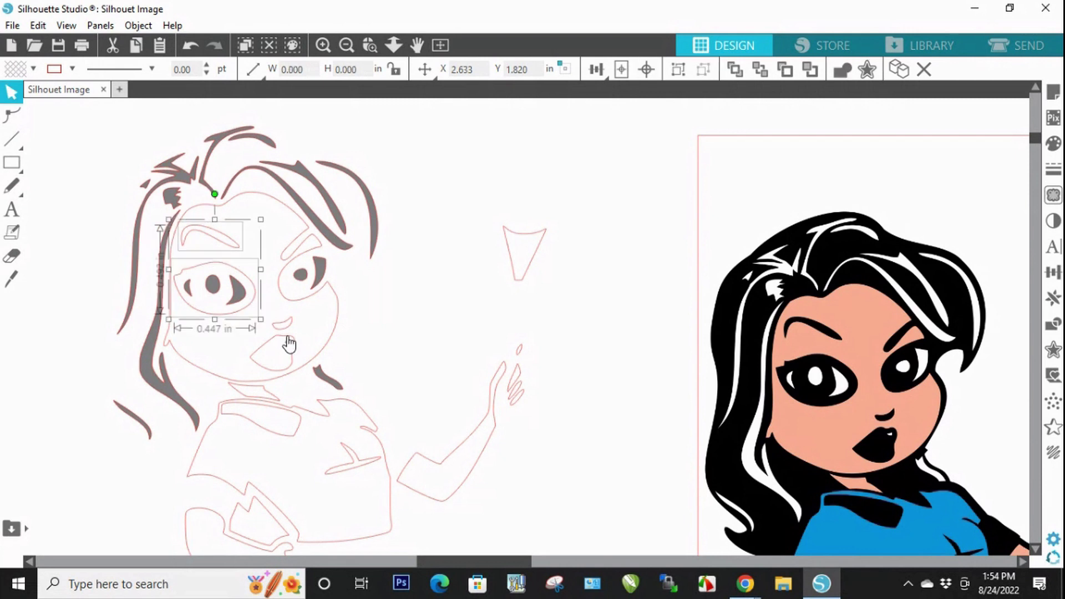
left_click(276, 337, "shift")
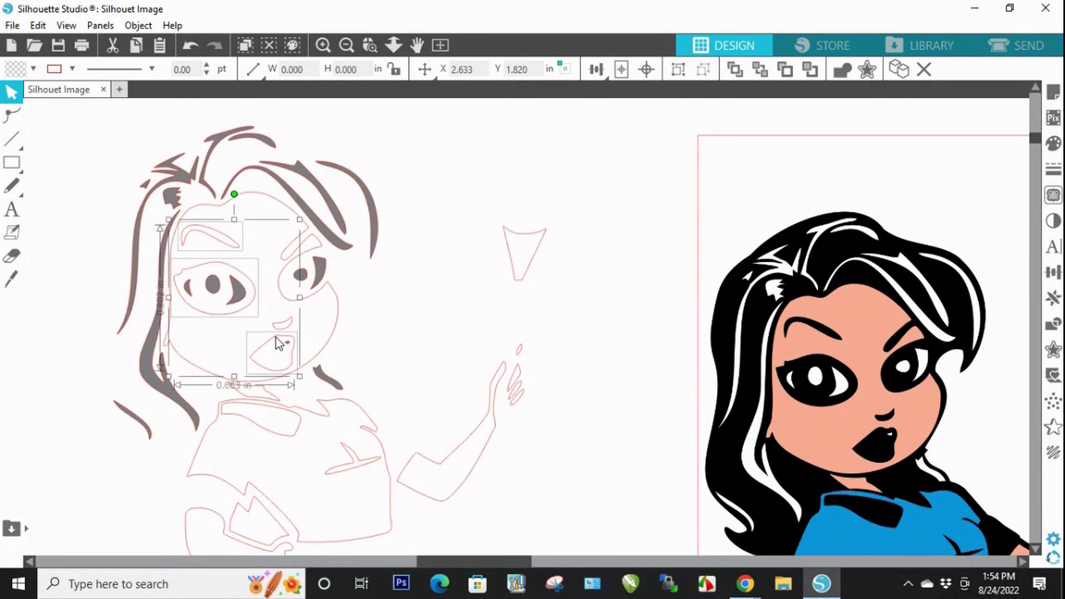
left_click(286, 324, "shift")
left_click(337, 320, "shift")
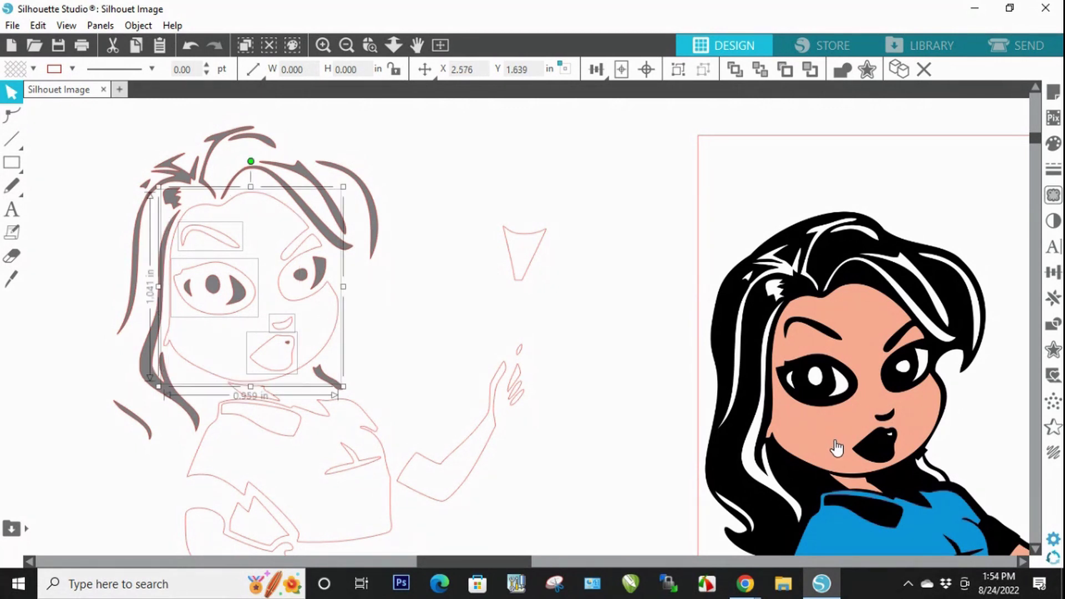
right_click(328, 323)
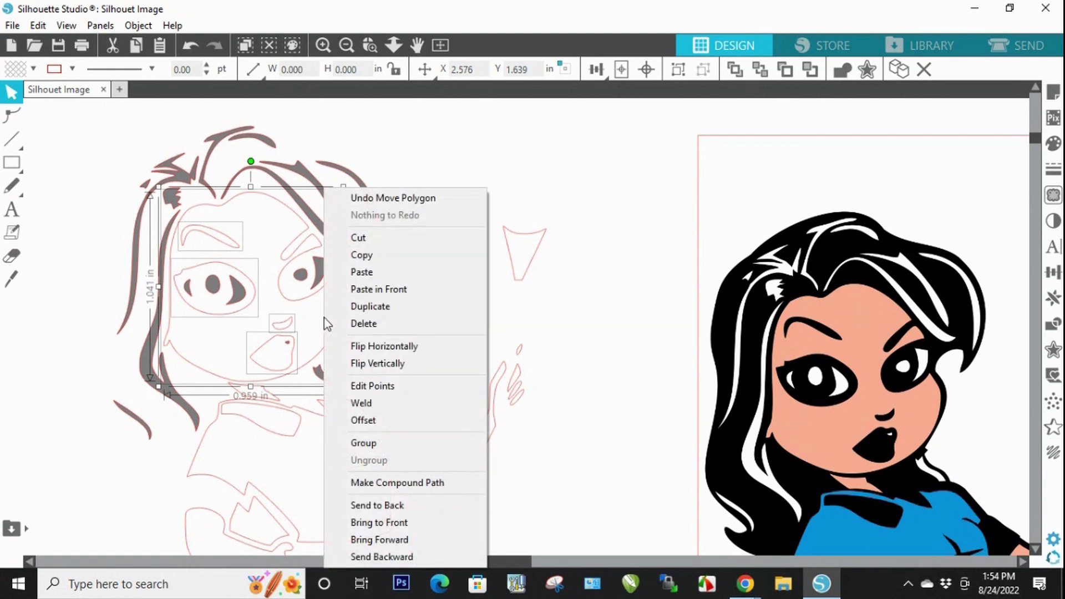
left_click(438, 484)
left_click(414, 346)
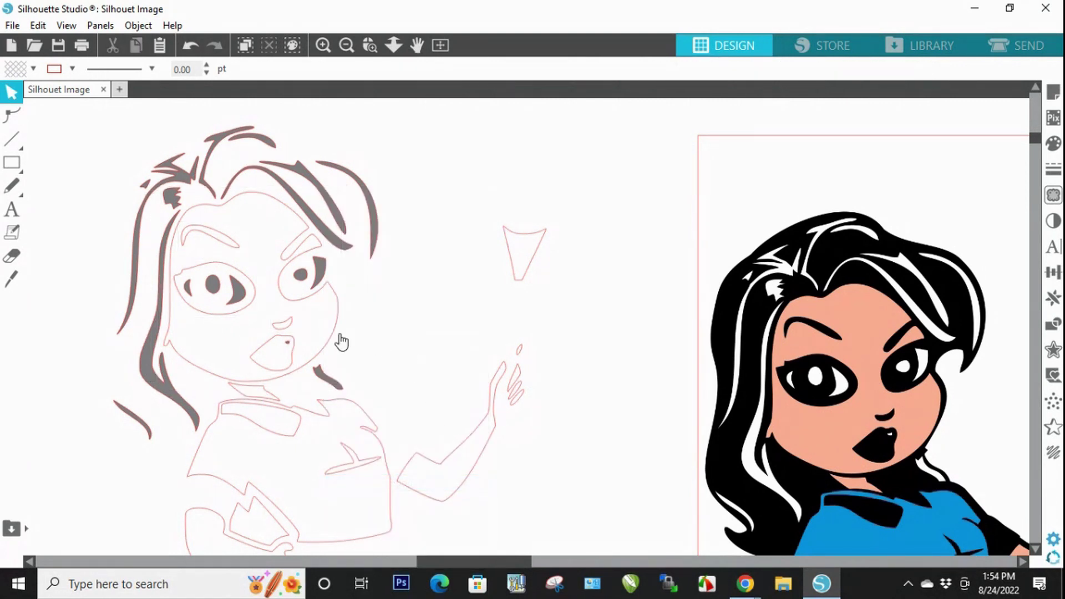
Step: Move the compound face shape away from the drawing and undo the test changes
left_click_drag(348, 335, 525, 334)
left_click(602, 346)
key("ctrl+z")
key("ctrl+z")
Step: Fill the compound face shape with the skin colour sampled from the original picture's face
left_click(340, 311)
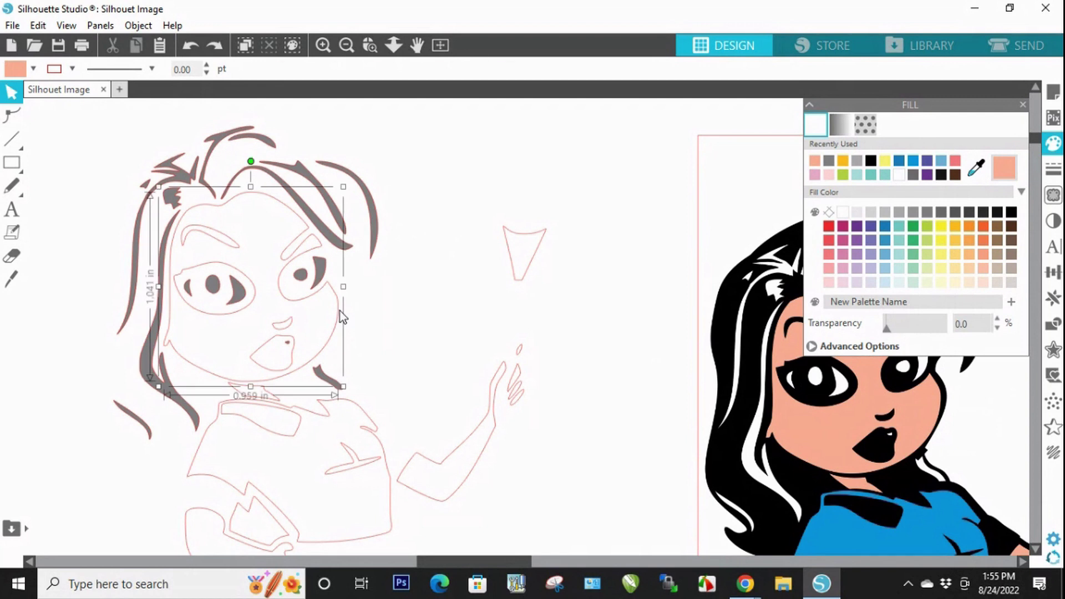
left_click(977, 169)
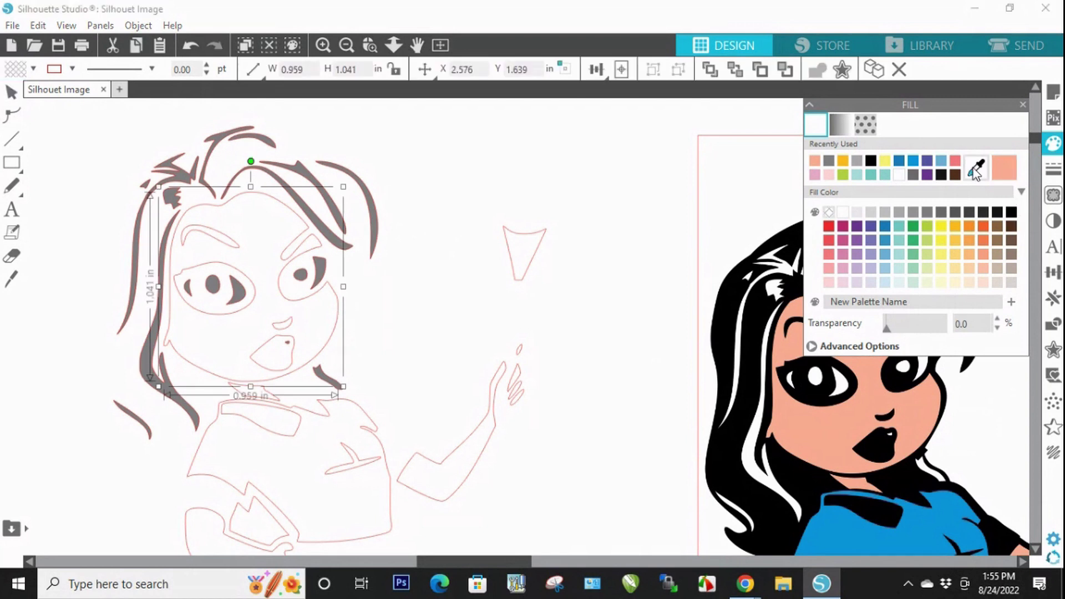
left_click(915, 424)
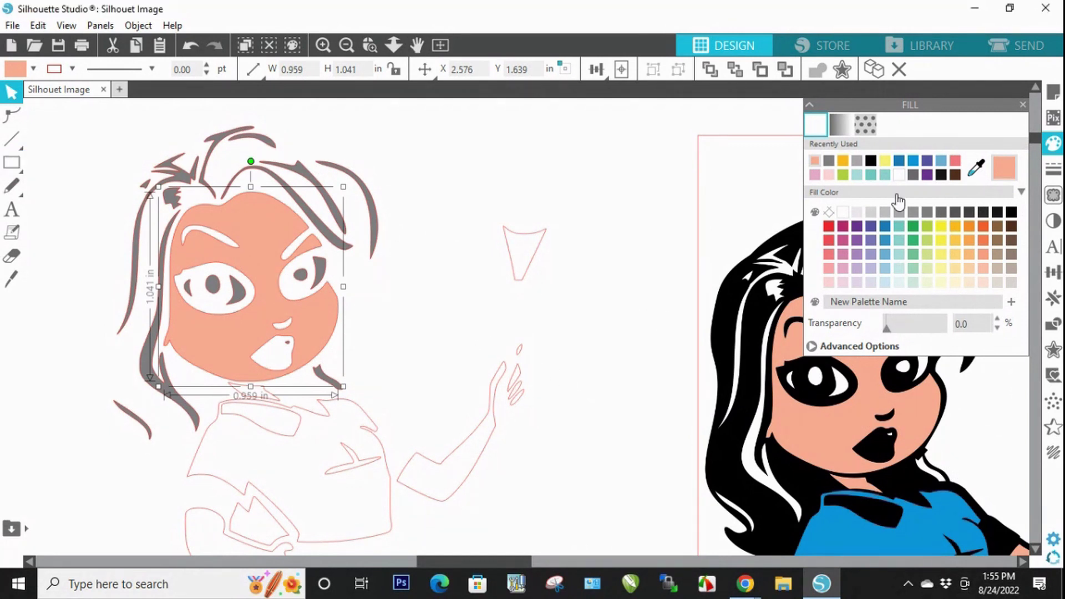
left_click(542, 328)
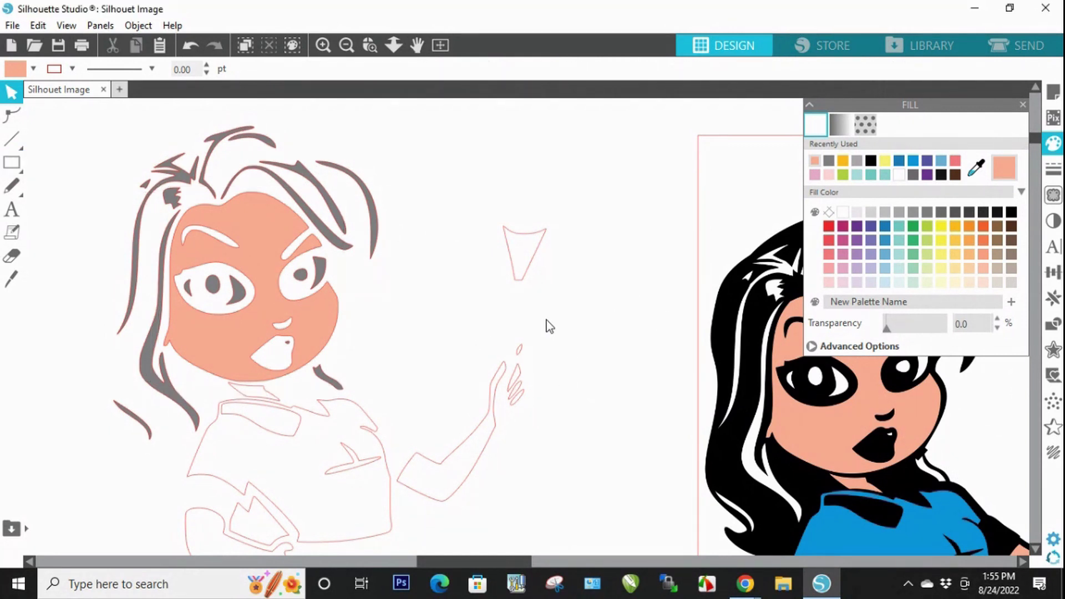
Step: Pull the shirt outline away from the body and undo the move
scroll(549, 326, "down", 2)
scroll(549, 326, "down", 3)
left_click_drag(372, 401, 606, 452)
key("ctrl+z")
key("ctrl+z")
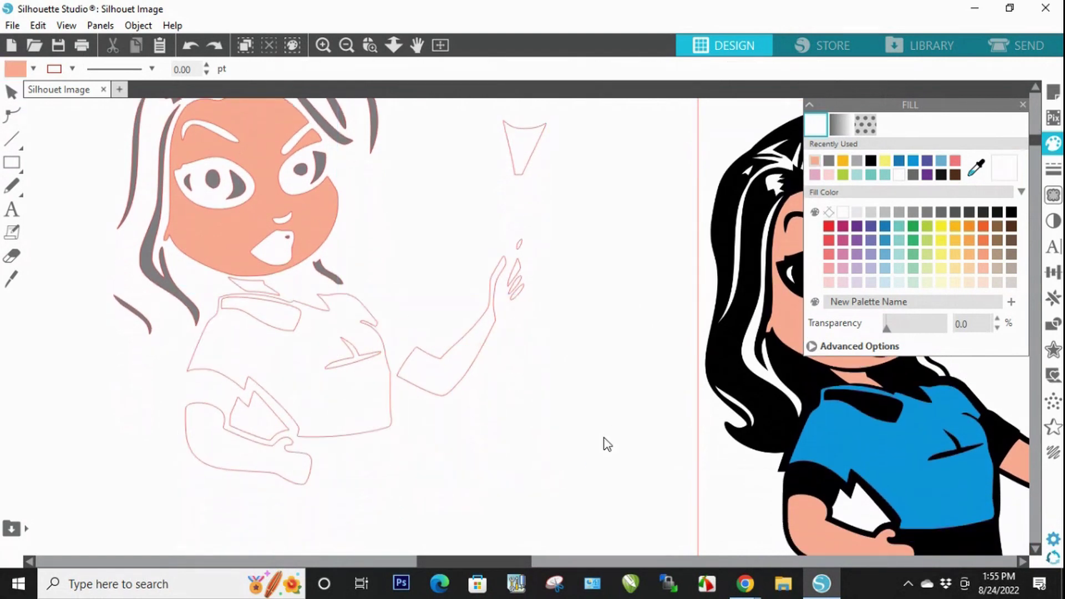
Step: Combine the collar, chest fold and shirt outlines into one compound path, then test-move the shirt and undo the move
left_click(300, 323)
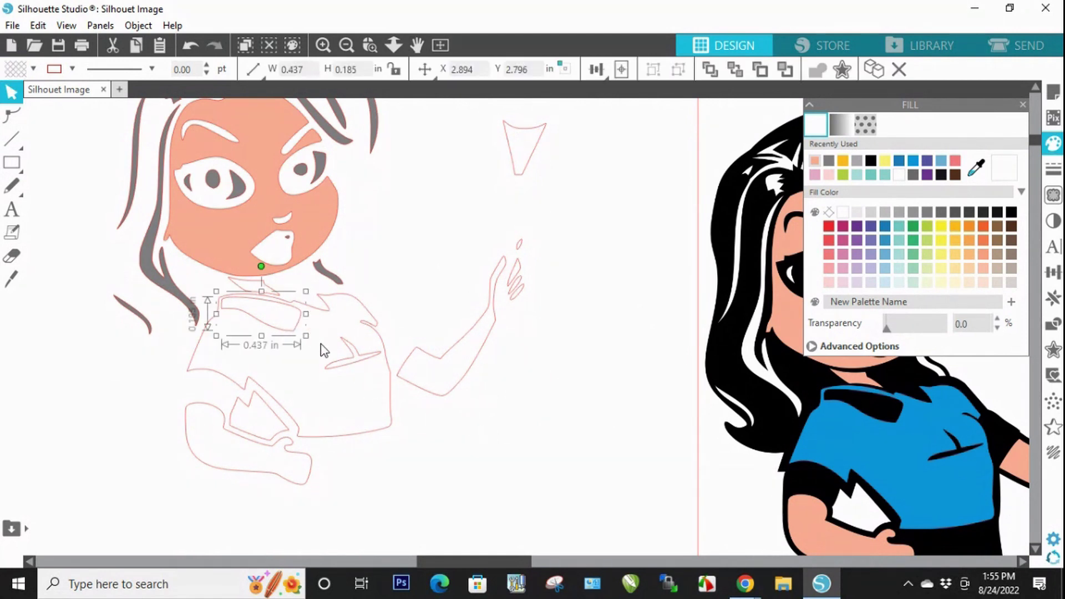
left_click(351, 365, "shift")
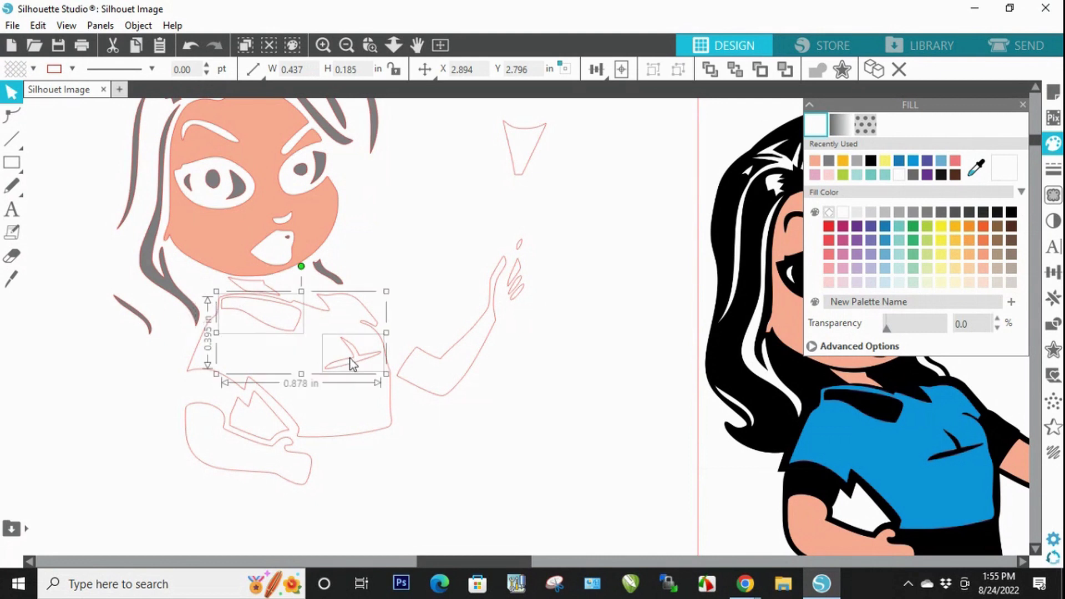
left_click(392, 422, "shift")
right_click(386, 418)
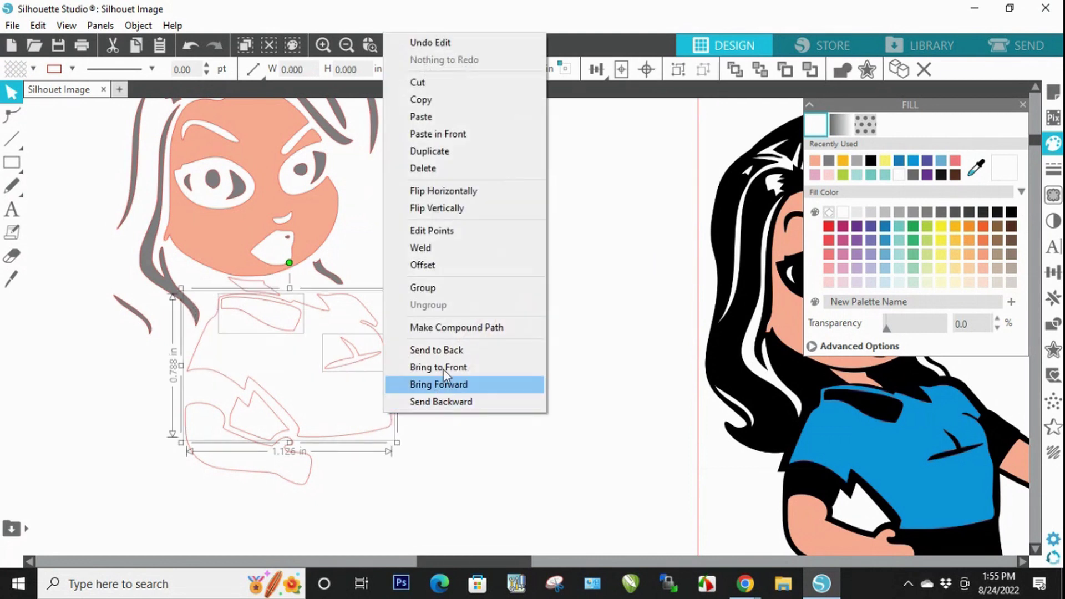
left_click(458, 329)
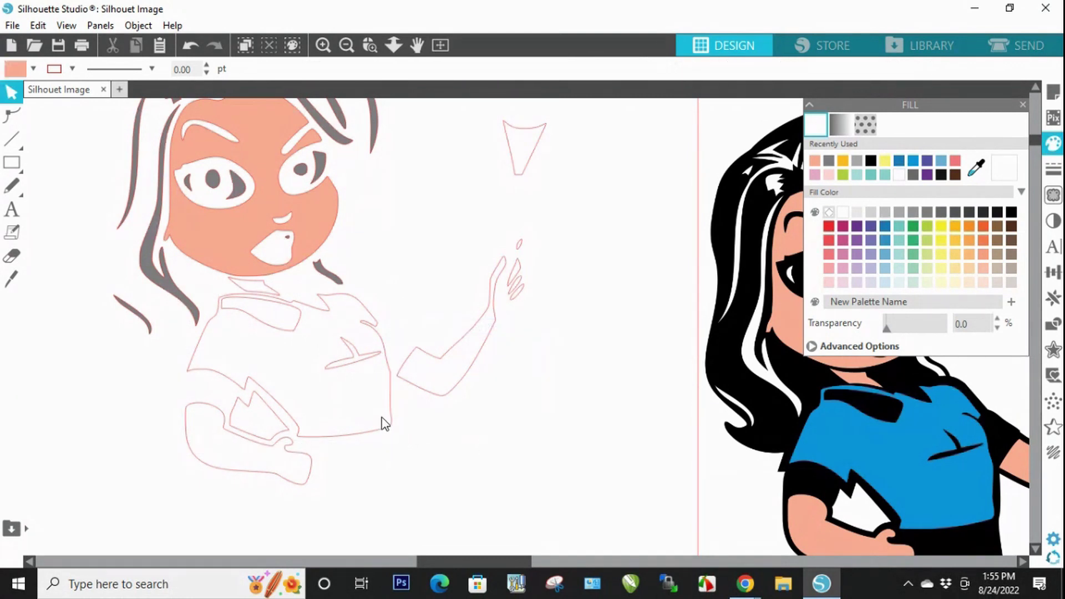
left_click_drag(387, 424, 508, 475)
key("ctrl+z")
Step: Group the fingertip, finger, both arm and face shapes and fill the group with a light orange
left_click(520, 245)
left_click(514, 285, "shift")
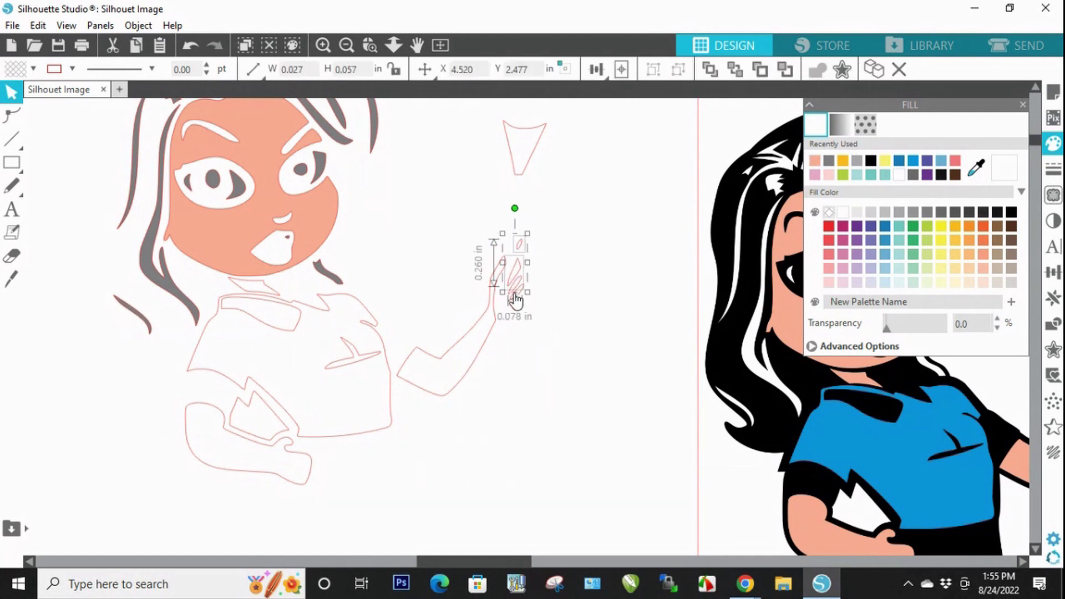
left_click(492, 325, "shift")
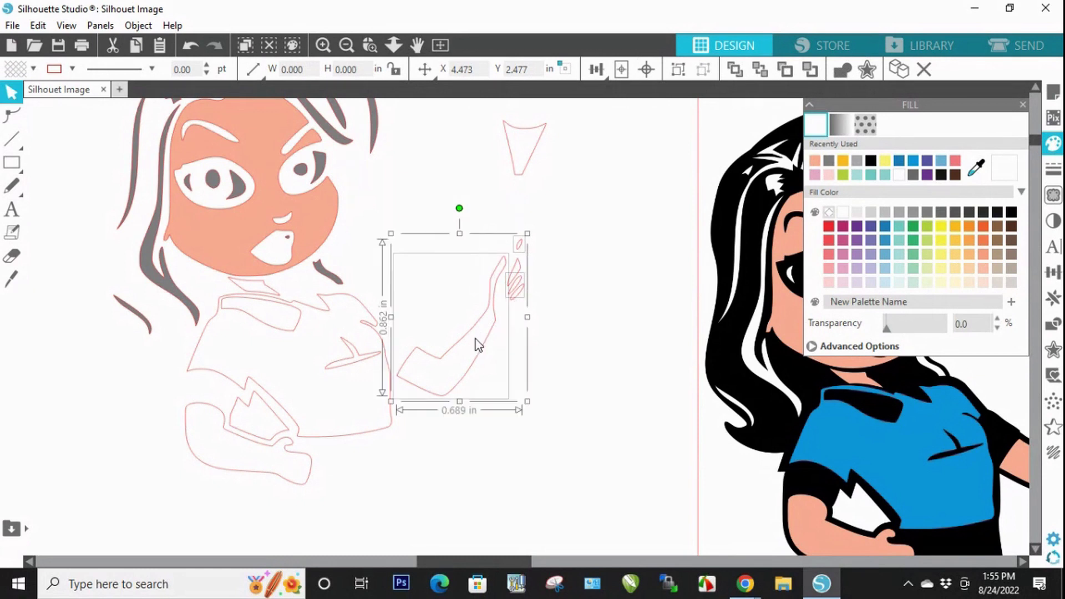
left_click(290, 462, "shift")
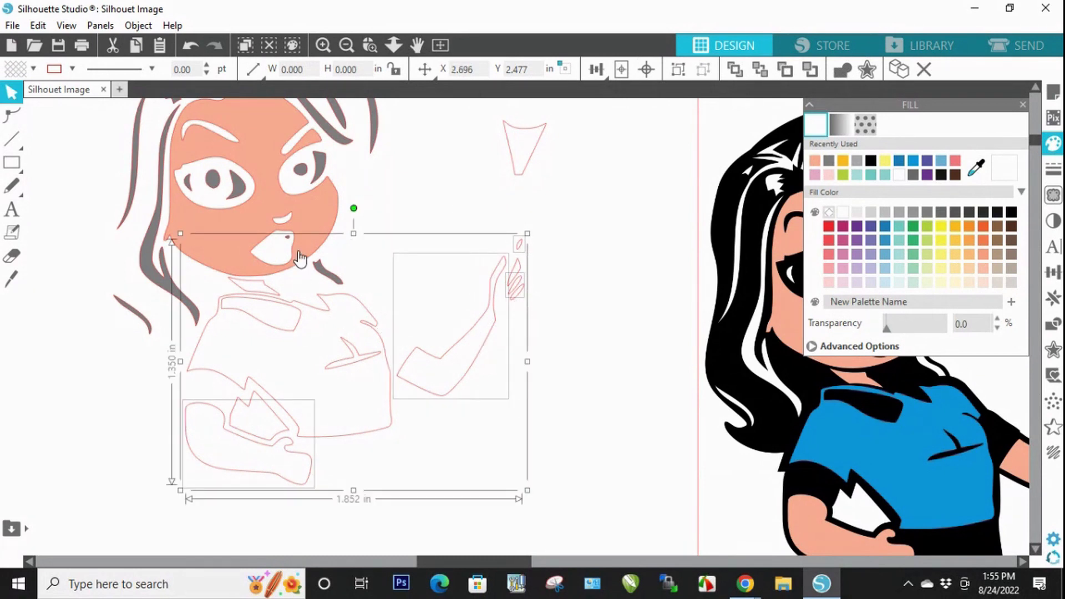
left_click(328, 204, "shift")
right_click(327, 204)
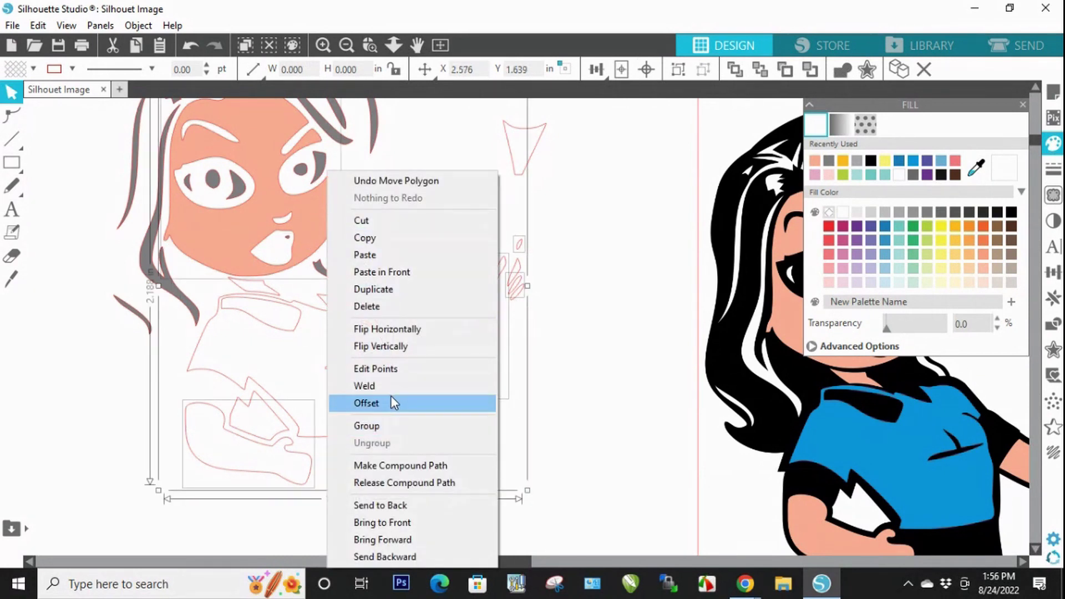
left_click(392, 425)
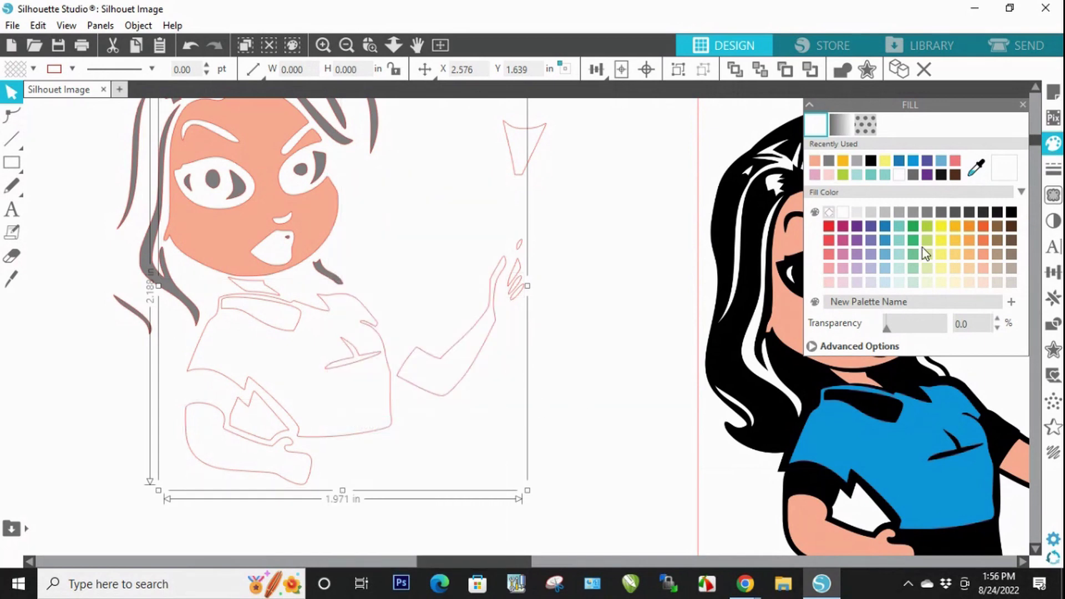
left_click(983, 268)
left_click(603, 267)
Step: Group the remaining finger pieces and the neck with the skin group and fill them all with a deeper salmon orange
left_click(519, 274)
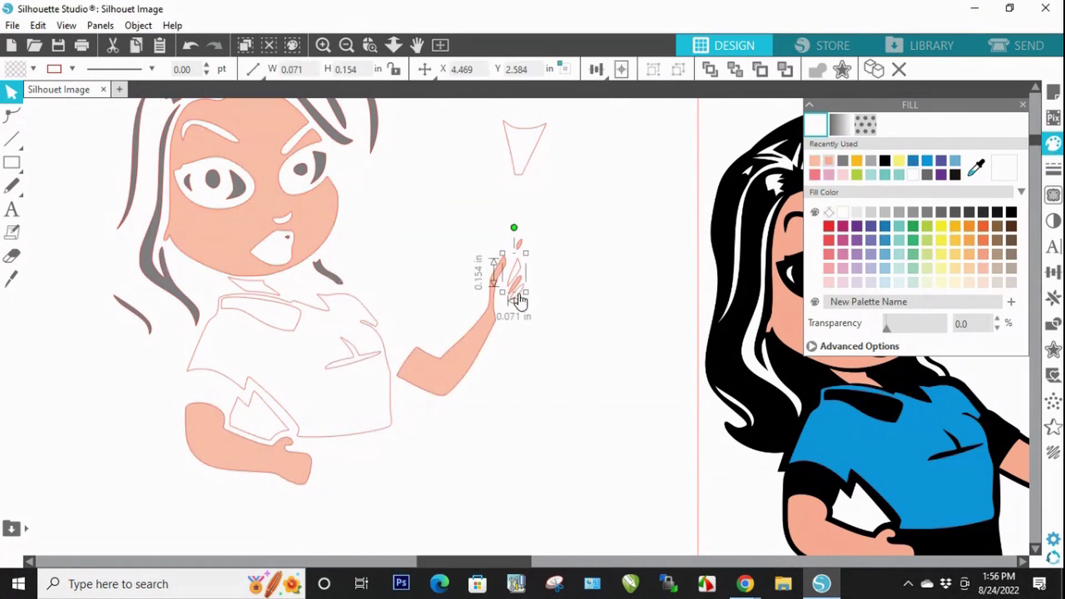
left_click(251, 296, "shift")
left_click(254, 230, "shift")
right_click(254, 228)
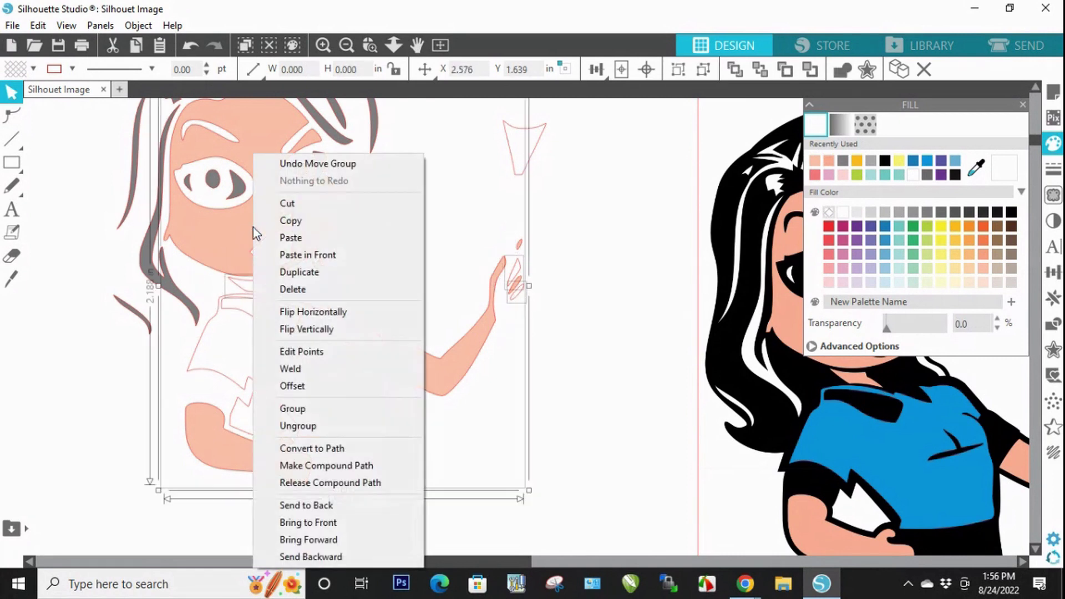
left_click(333, 410)
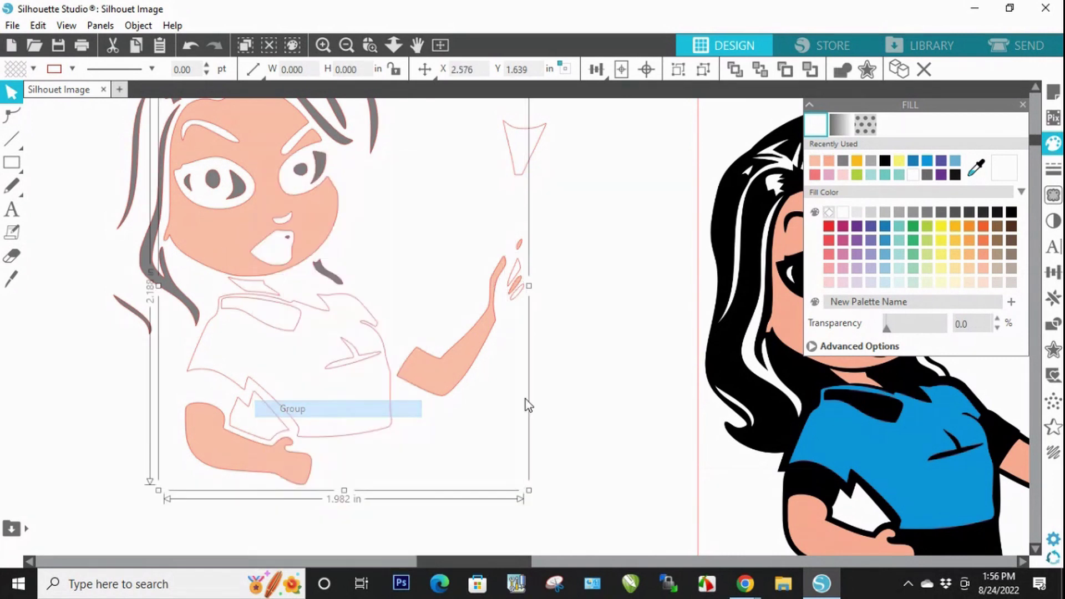
left_click(981, 255)
left_click(575, 317)
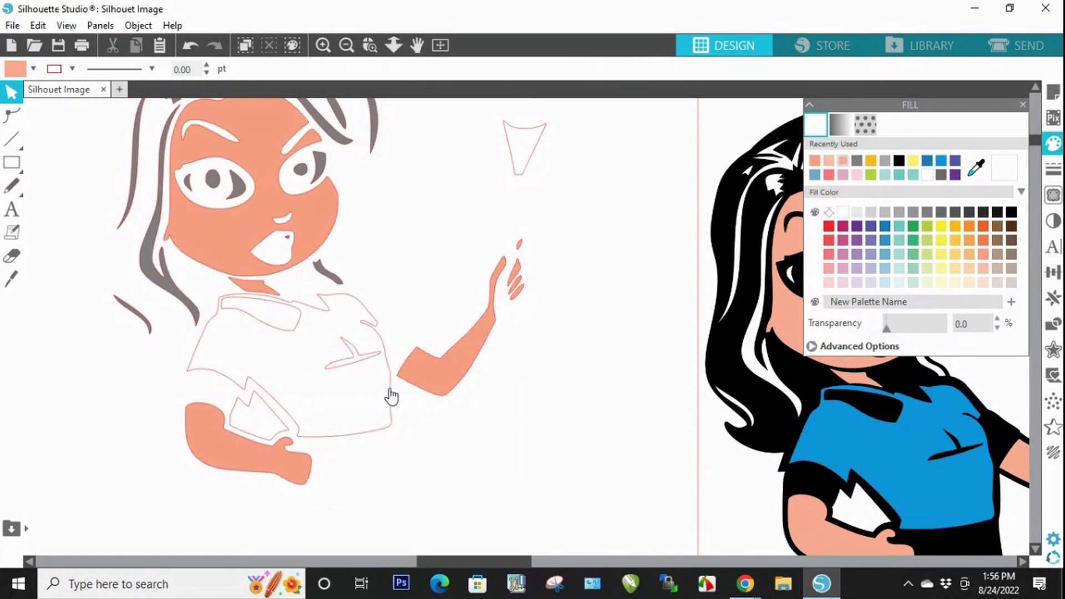
Step: Fill the compound shirt with the blue sampled from the original picture's shirt and close the fill settings
left_click(394, 422)
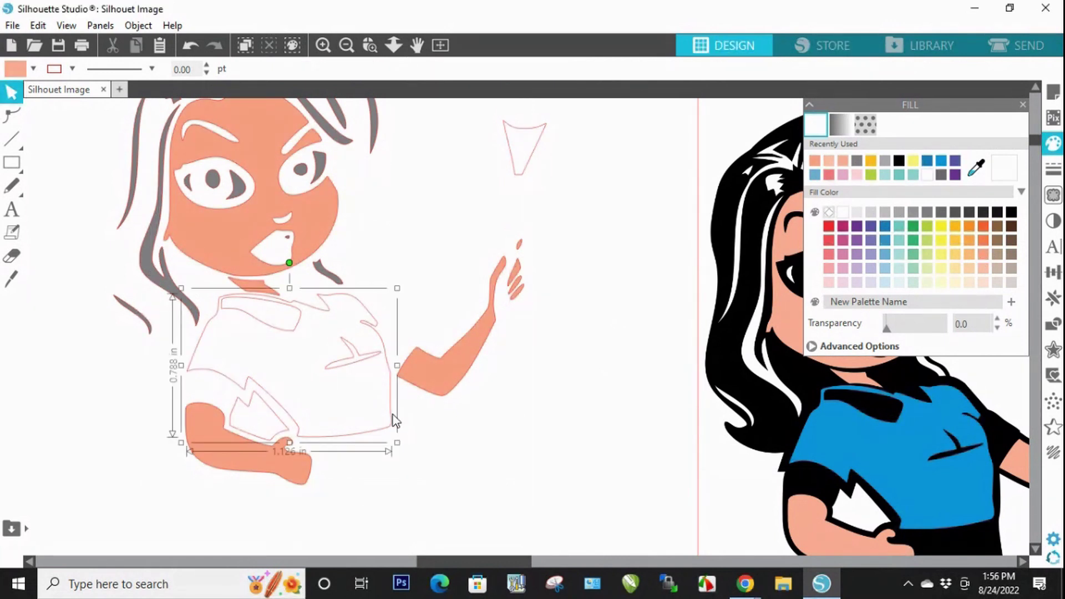
left_click(512, 422)
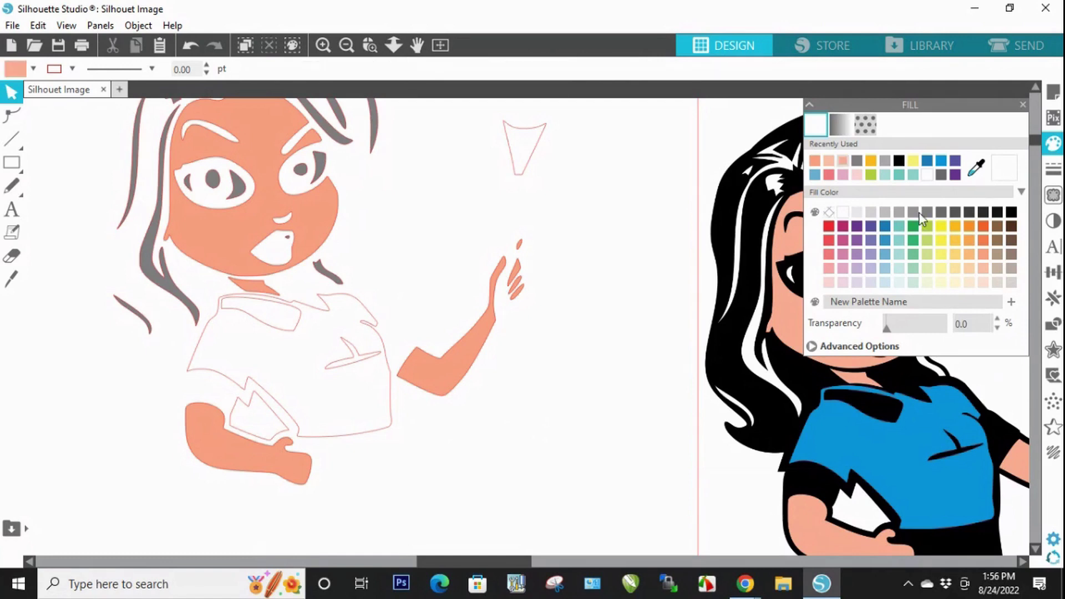
left_click(379, 351)
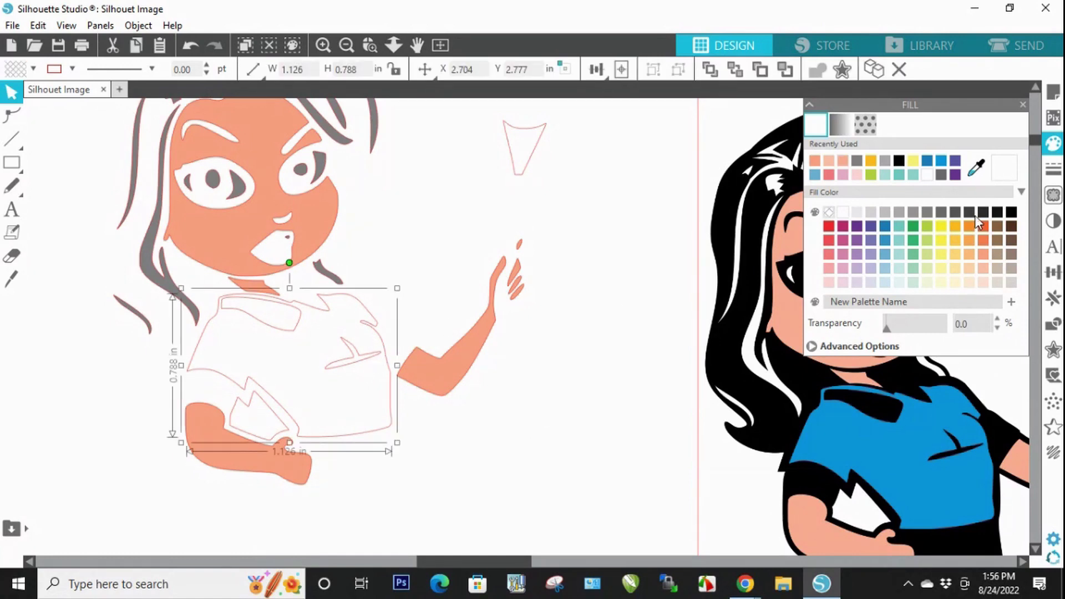
left_click(977, 168)
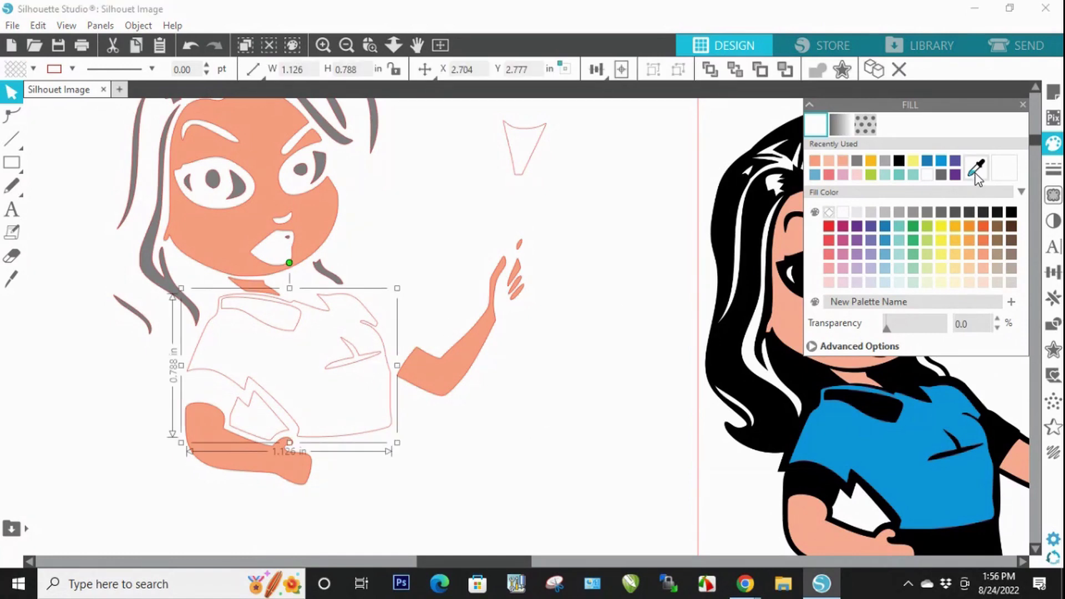
left_click(897, 456)
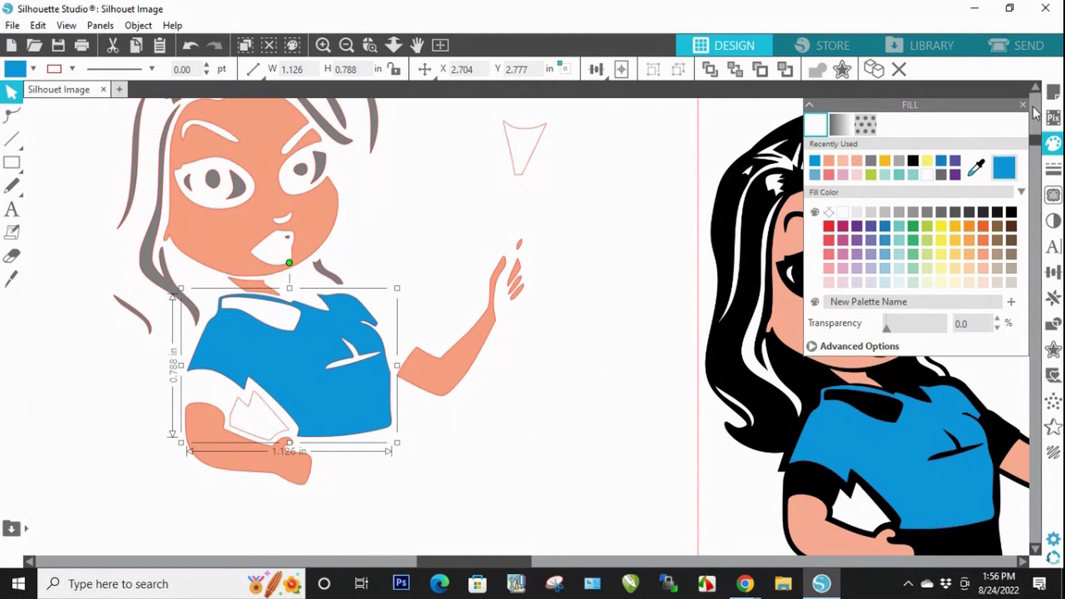
left_click(1024, 105)
left_click(622, 263)
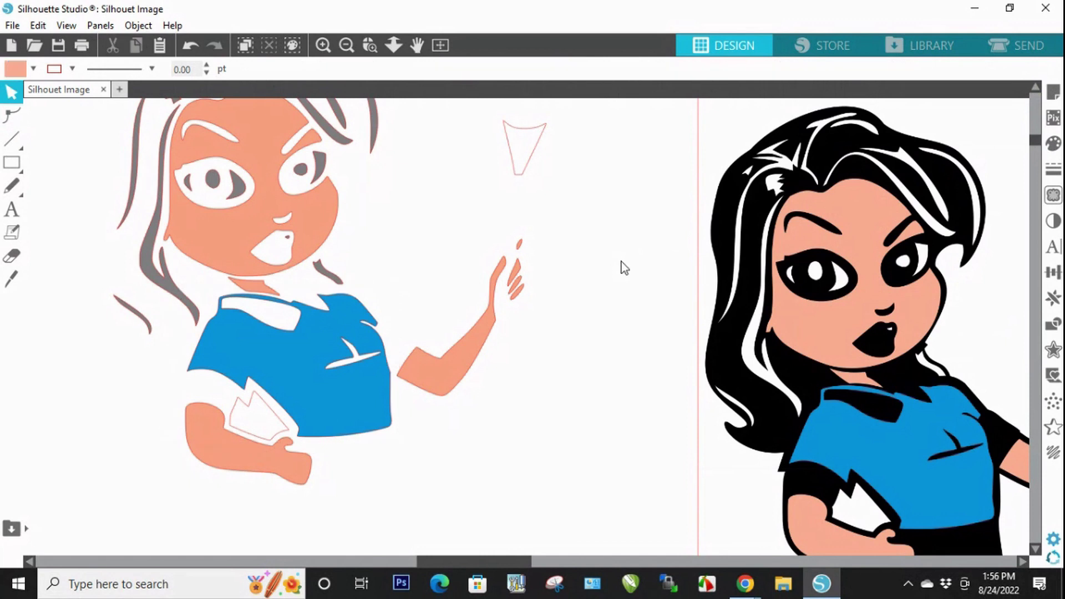
Step: Paste the copied outer silhouette outline of the maid around the coloured pieces
scroll(365, 285, "up", 3)
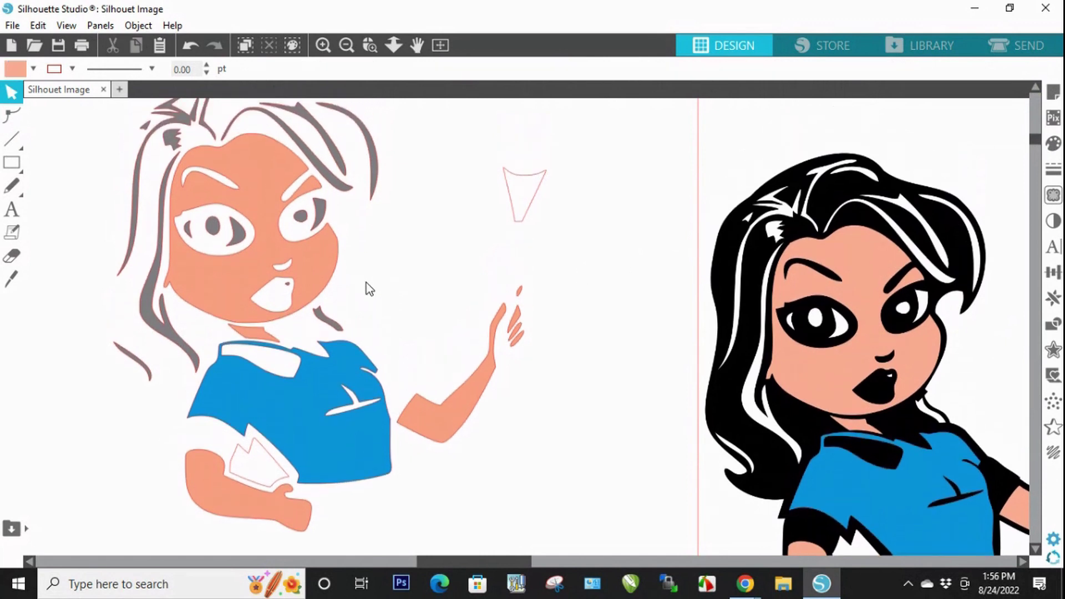
scroll(367, 283, "up", 2)
scroll(367, 286, "down", 4)
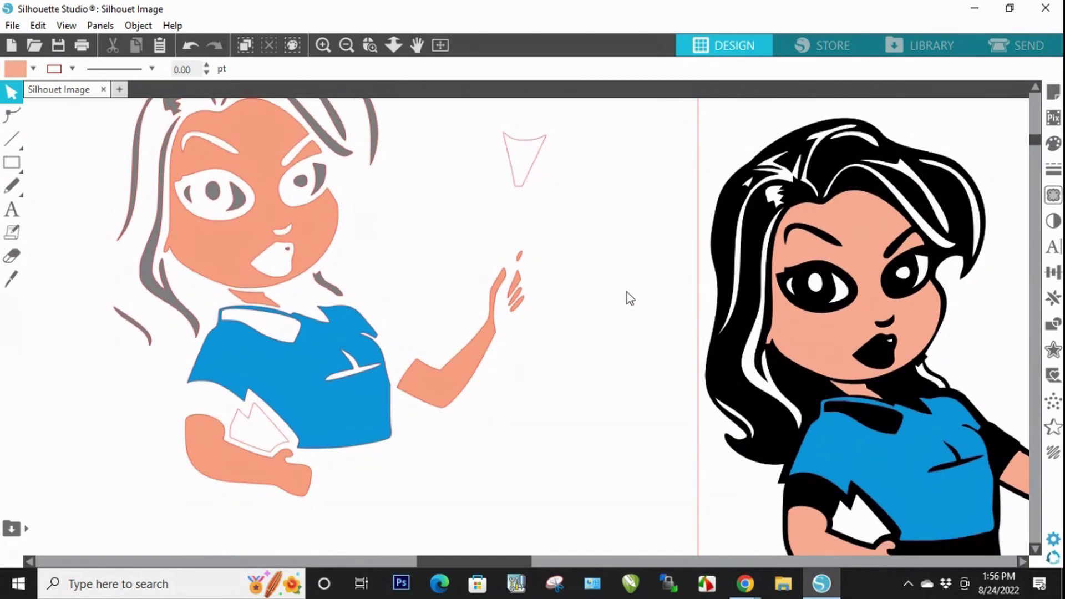
left_click(345, 45)
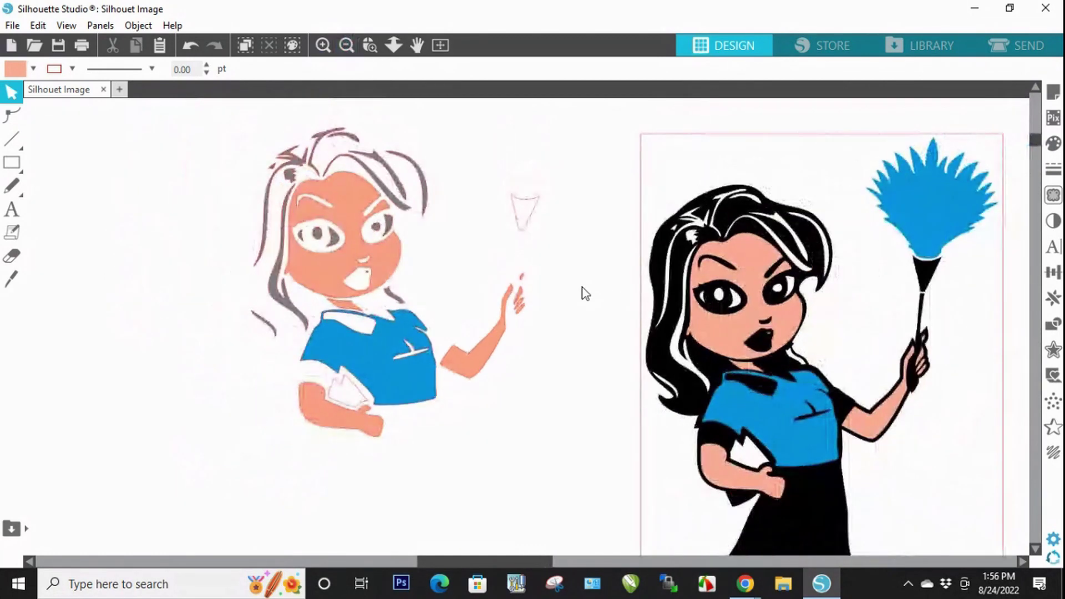
right_click(585, 293)
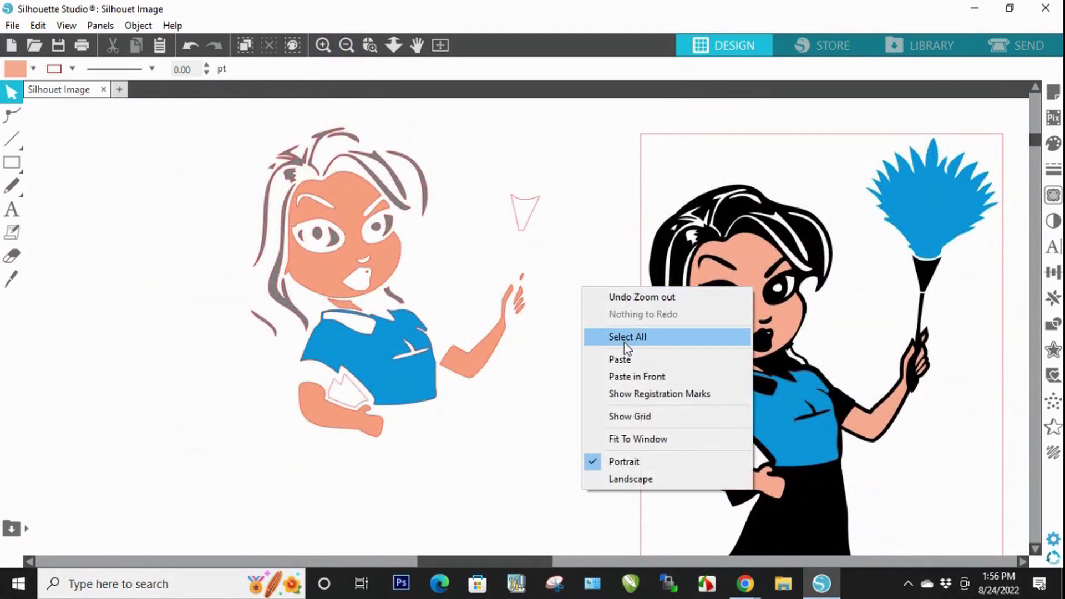
left_click(628, 360)
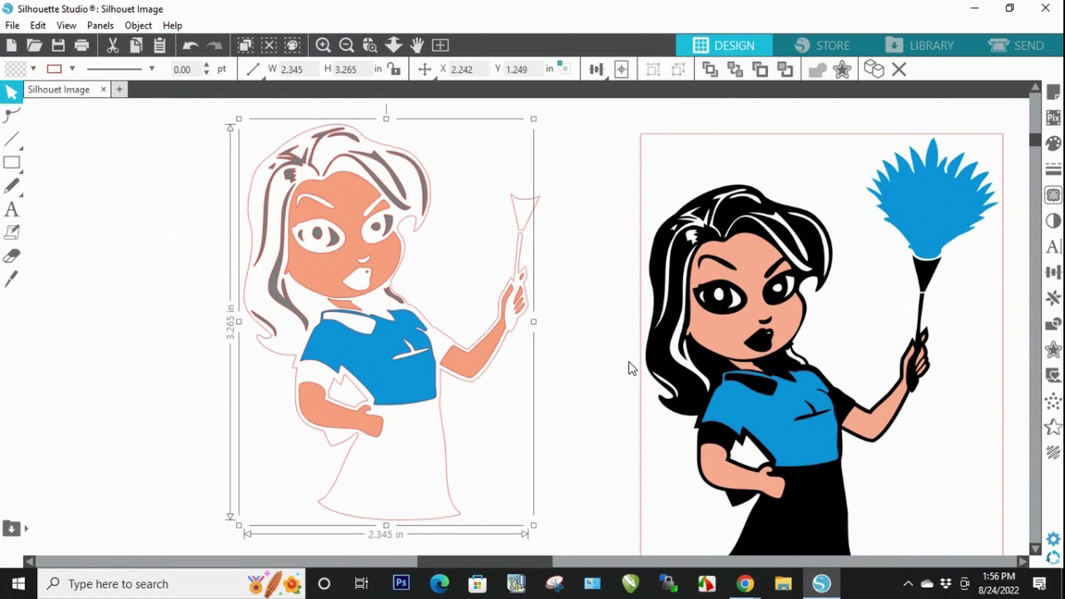
left_click(587, 401)
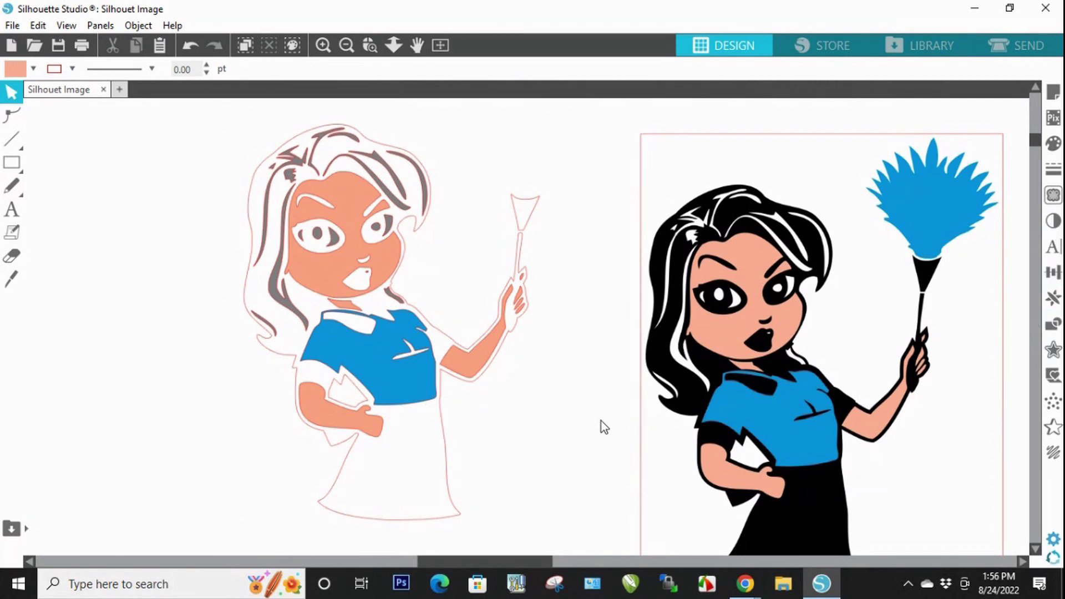
Step: Fill the pasted outer silhouette with black and send it behind the coloured pieces
left_click(441, 456)
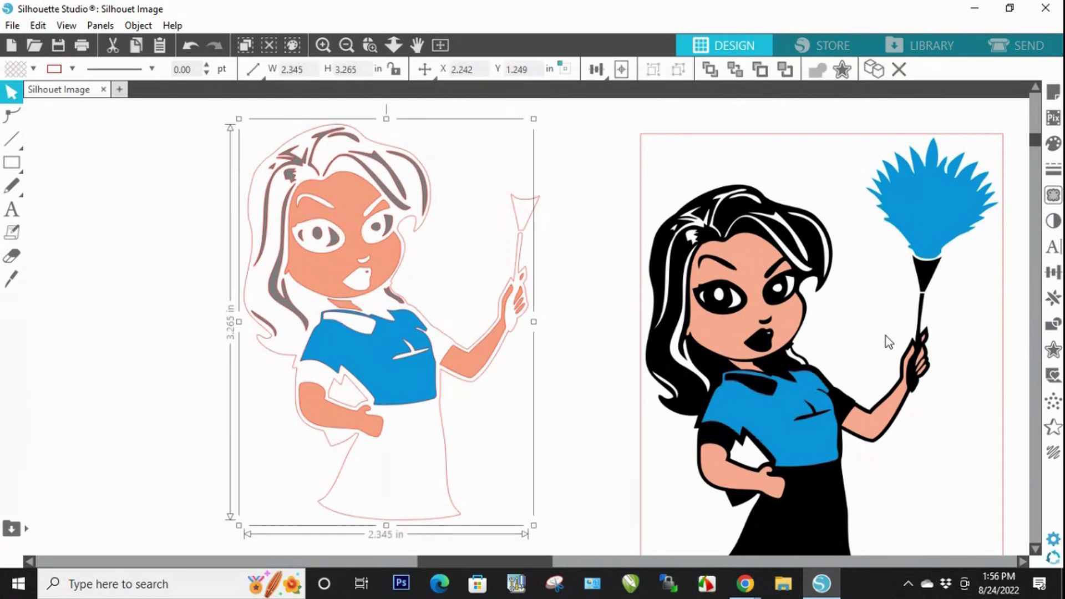
left_click(1053, 144)
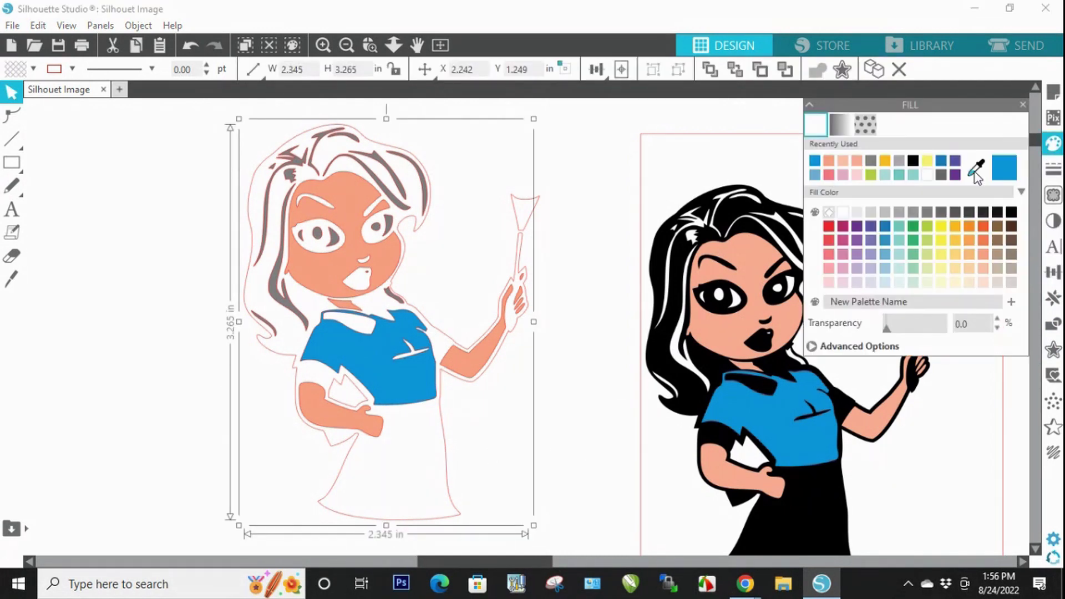
left_click(1009, 213)
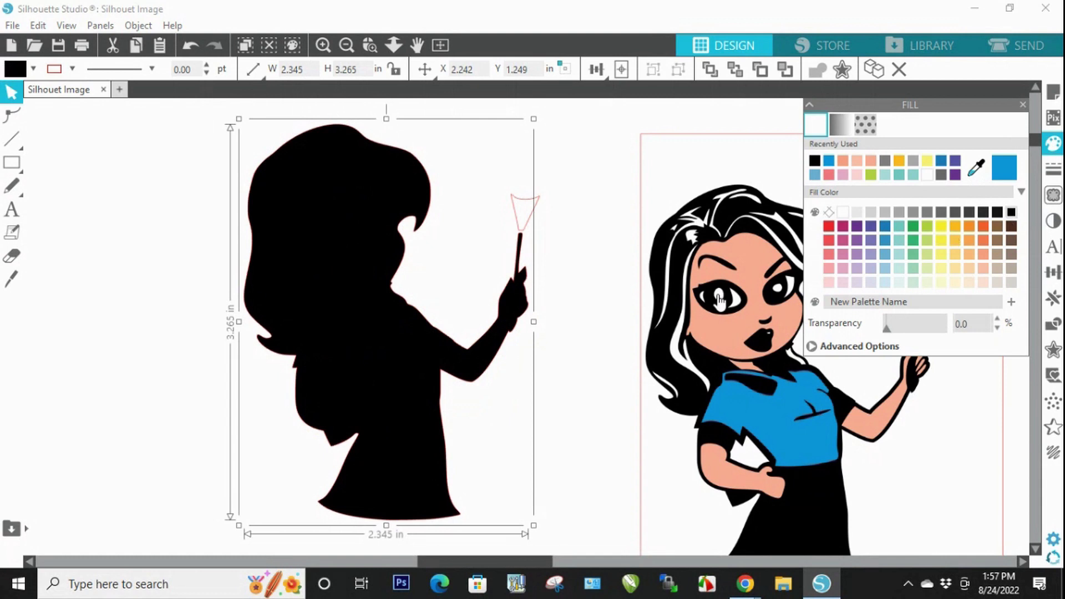
left_click(1023, 105)
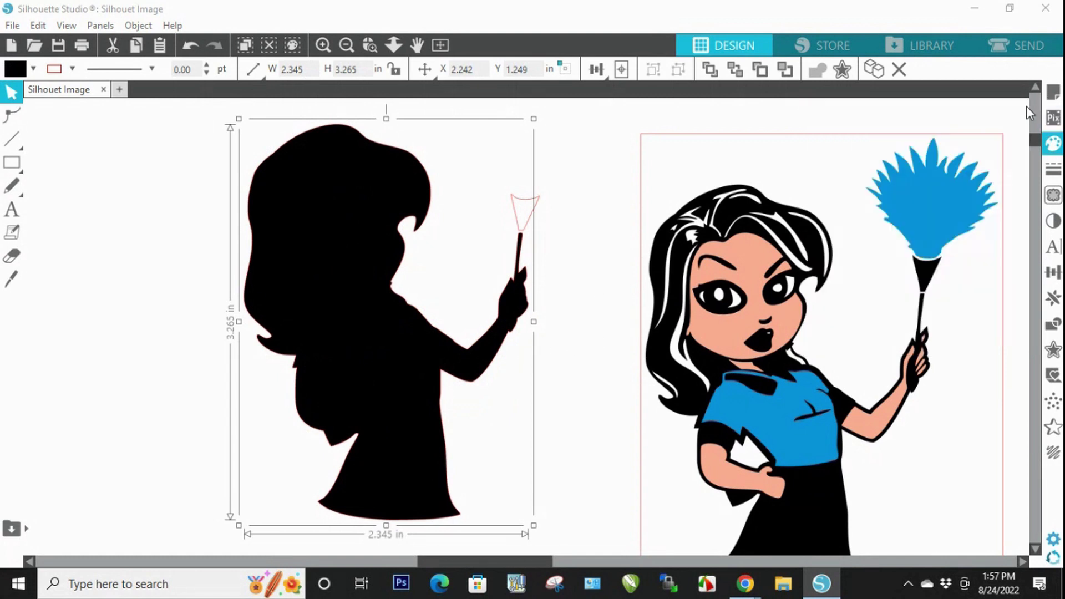
left_click(737, 79)
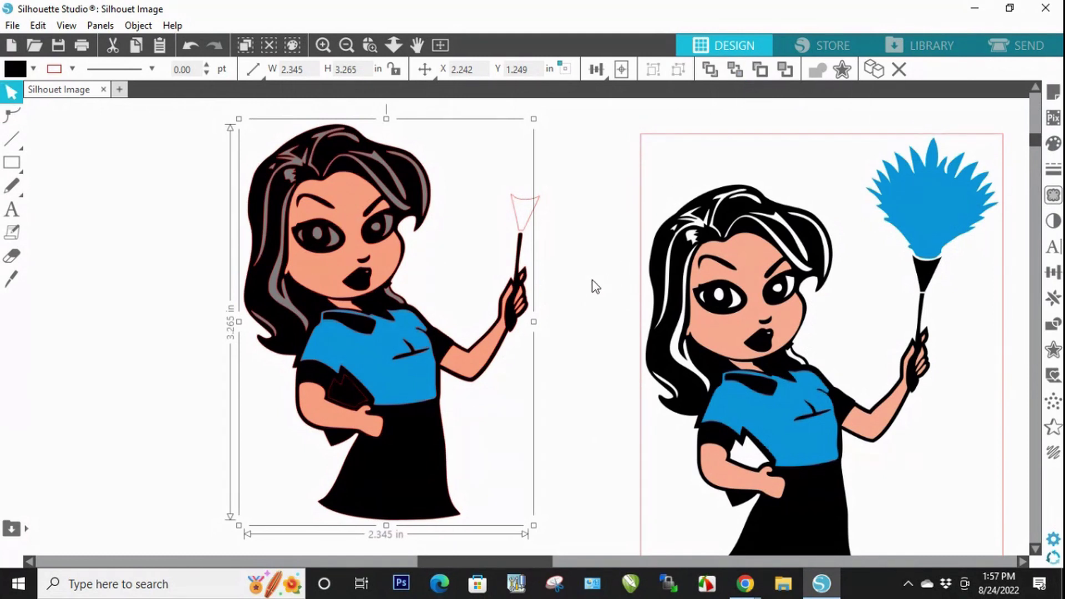
Step: Make a compound path from the gap outline beside the bent arm and the black outer silhouette
left_click(561, 322)
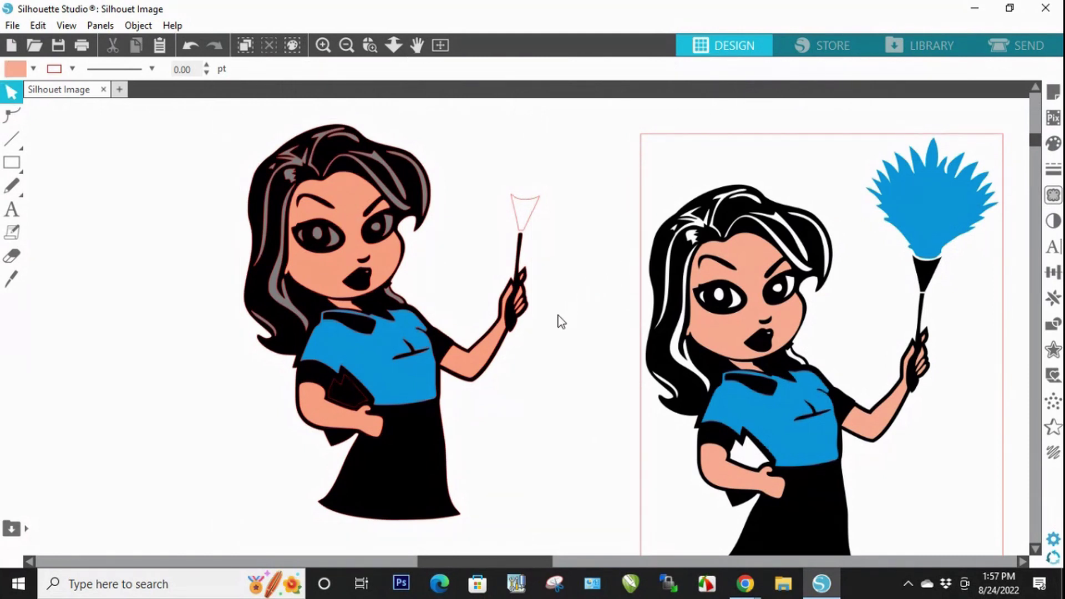
left_click(354, 396)
key("ctrl+plus")
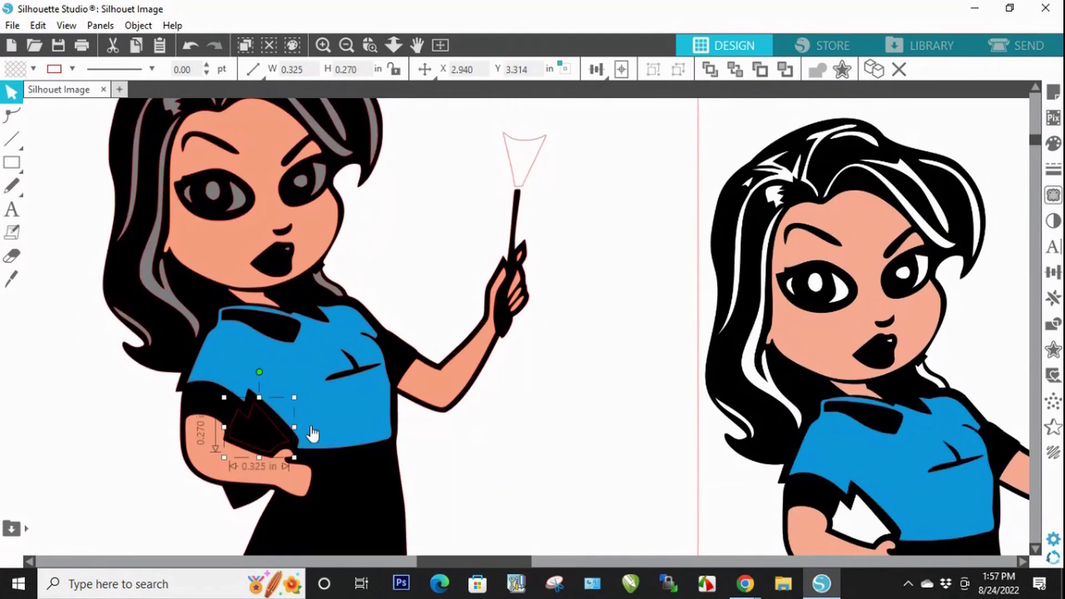
left_click(385, 487)
right_click(386, 486)
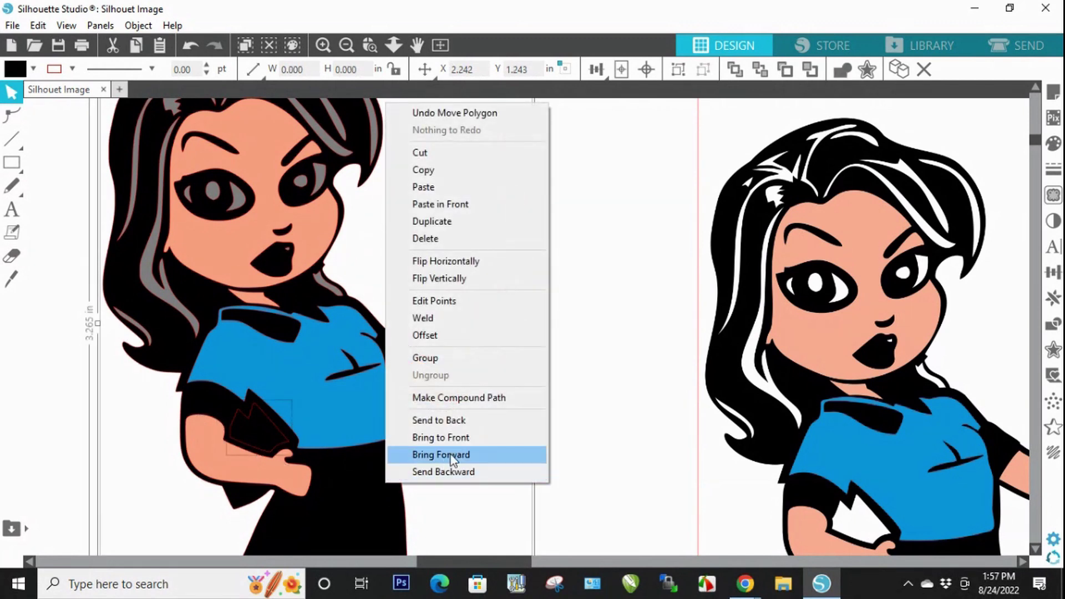
left_click(486, 399)
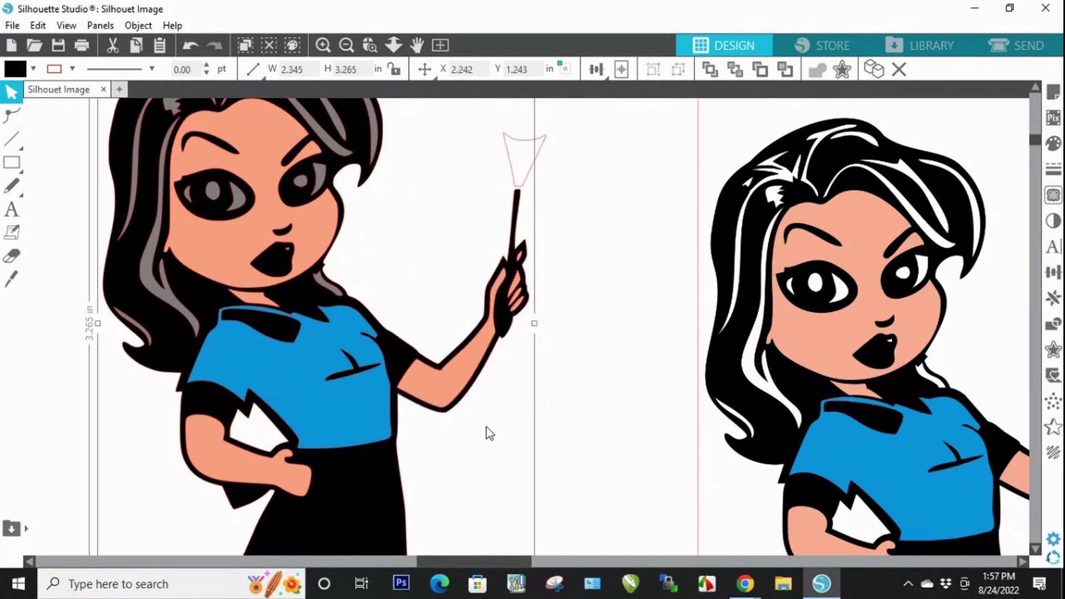
left_click(487, 428)
Step: Fill the grey hair highlights and eye pieces of the coloured maid with white
scroll(481, 431, "up", 1)
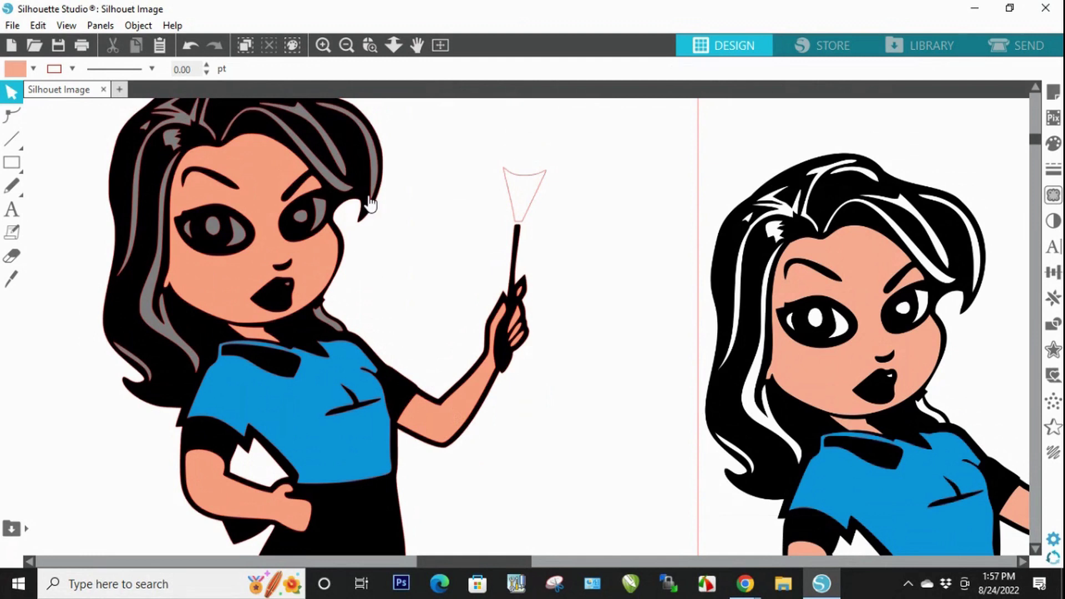
left_click(376, 176)
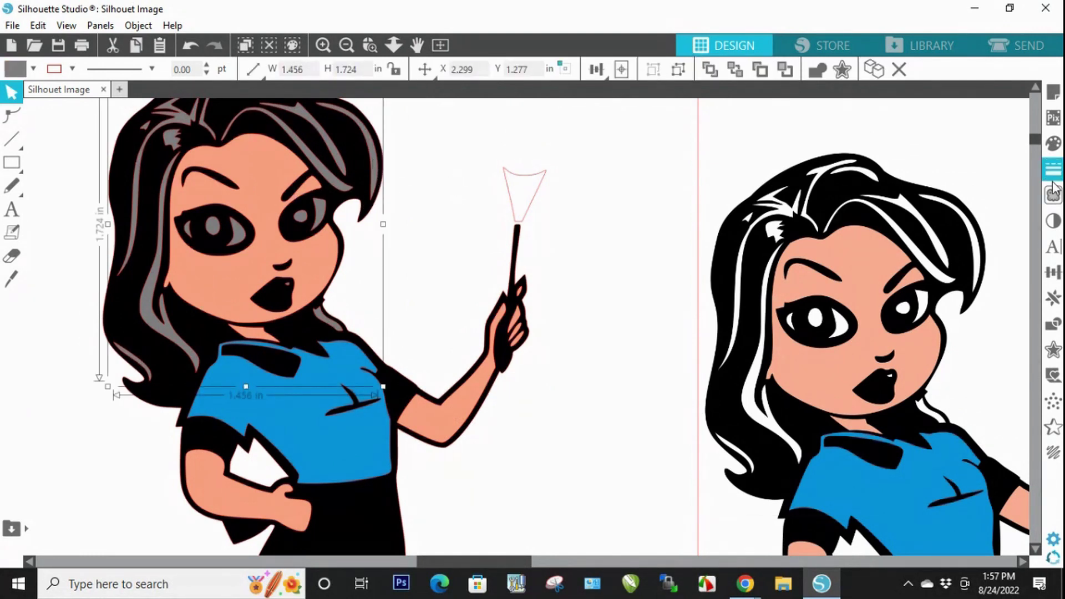
left_click(1046, 153)
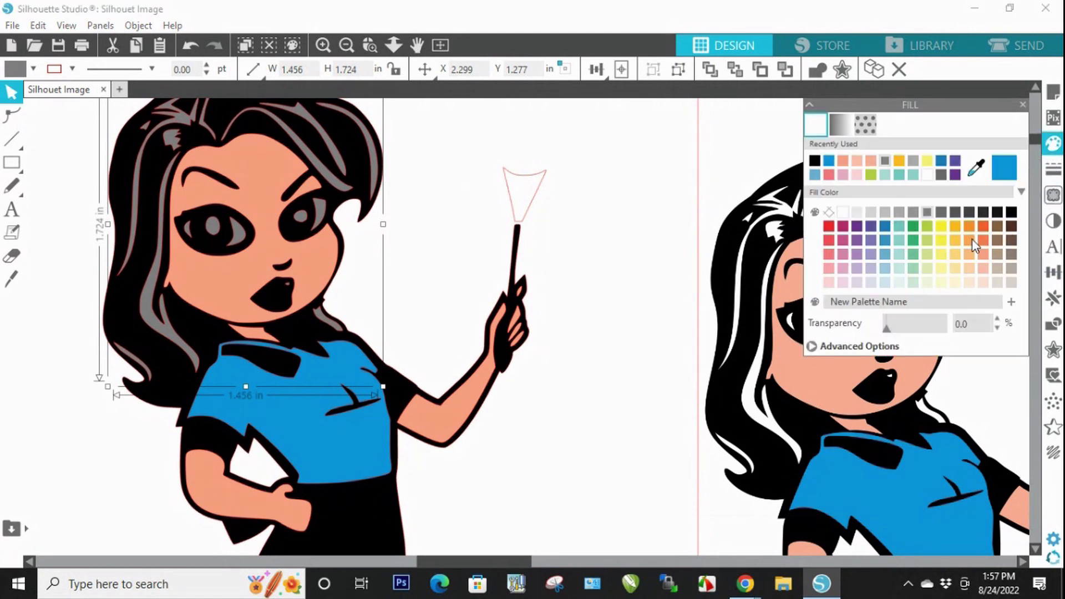
left_click(842, 214)
left_click(577, 248)
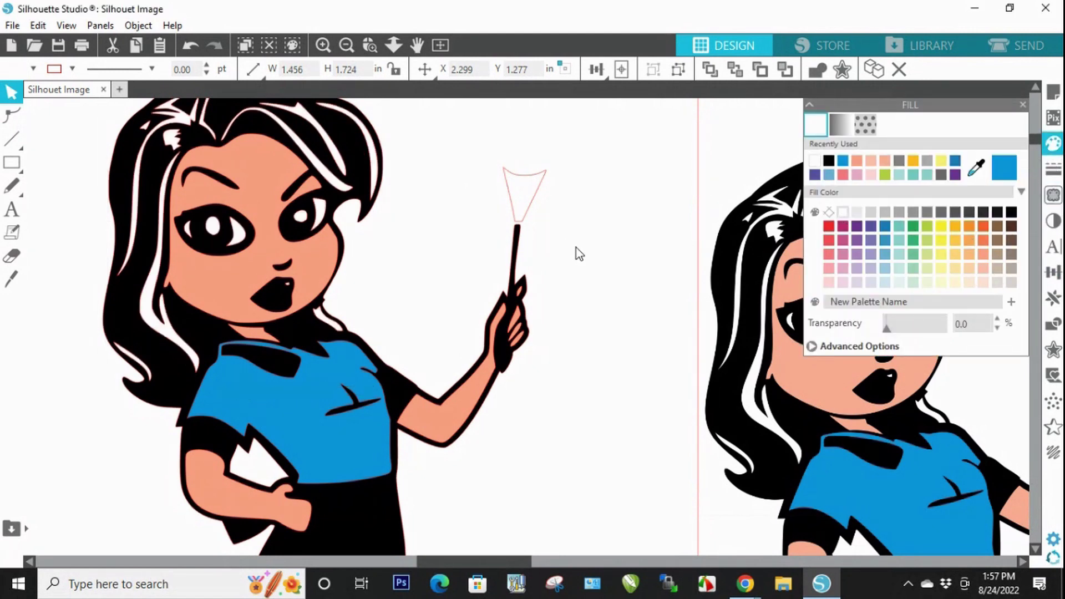
Step: Combine the duster's cone outline with the black silhouette as a compound path
scroll(538, 262, "down", 1)
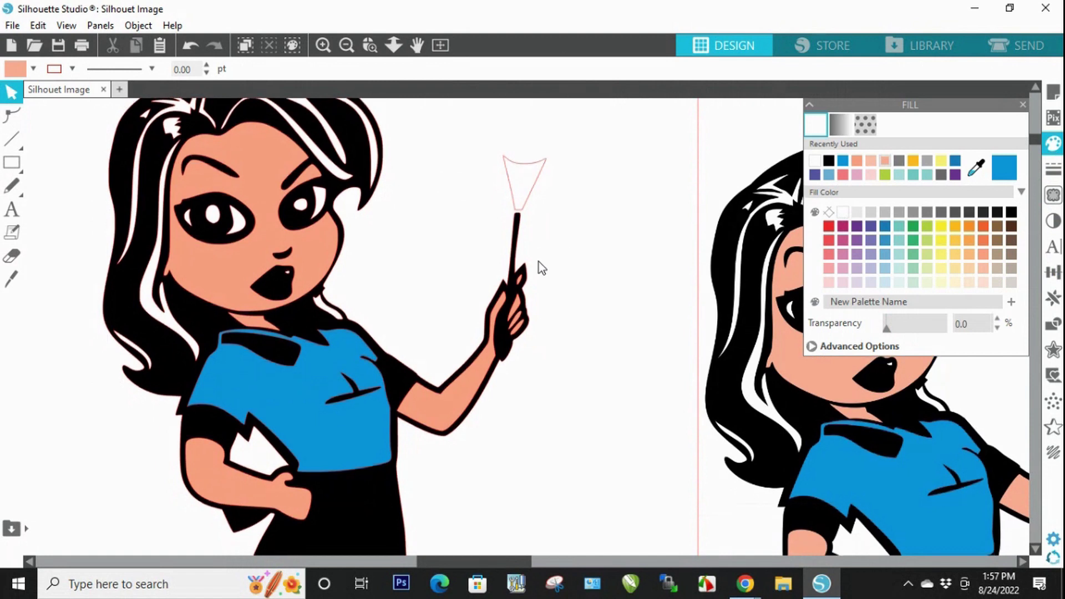
left_click(539, 187)
right_click(515, 174)
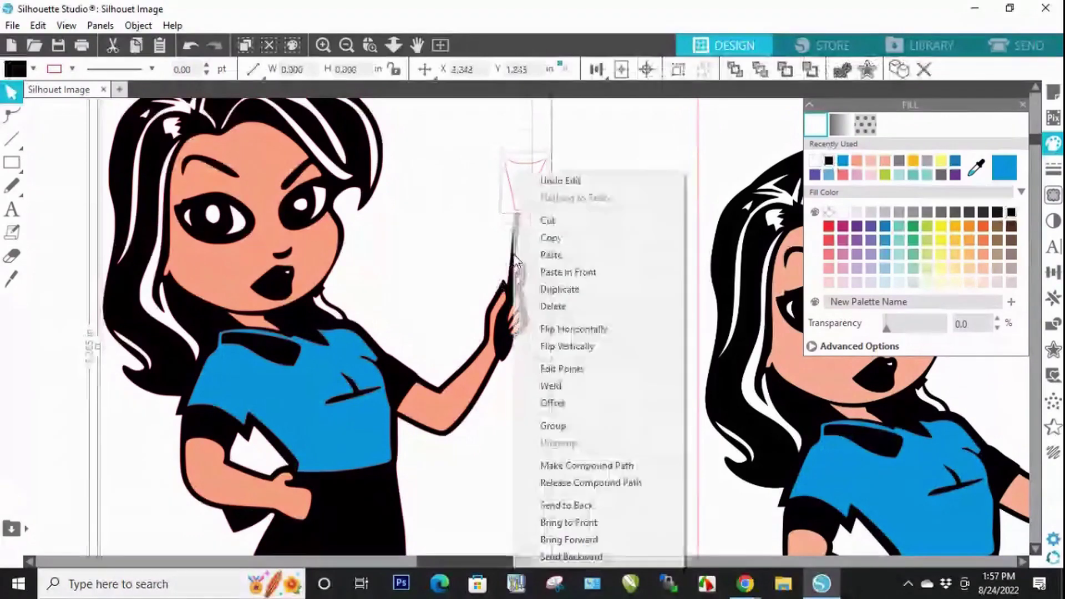
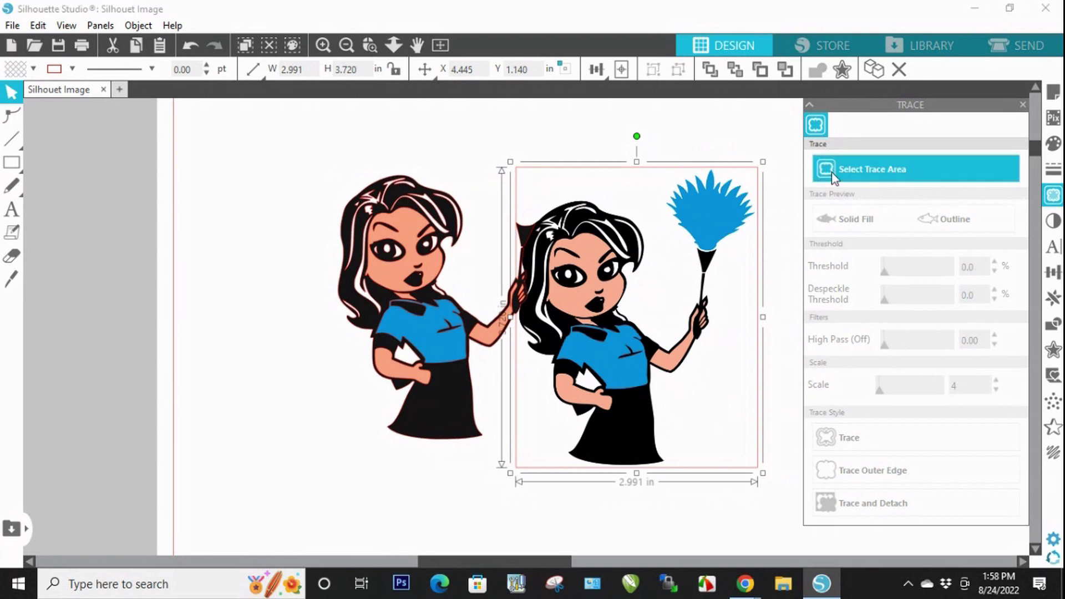
Step: Trace the feather duster in the original picture at a threshold of 45.0 and move the picture off the tracing
left_click_drag(656, 154, 779, 284)
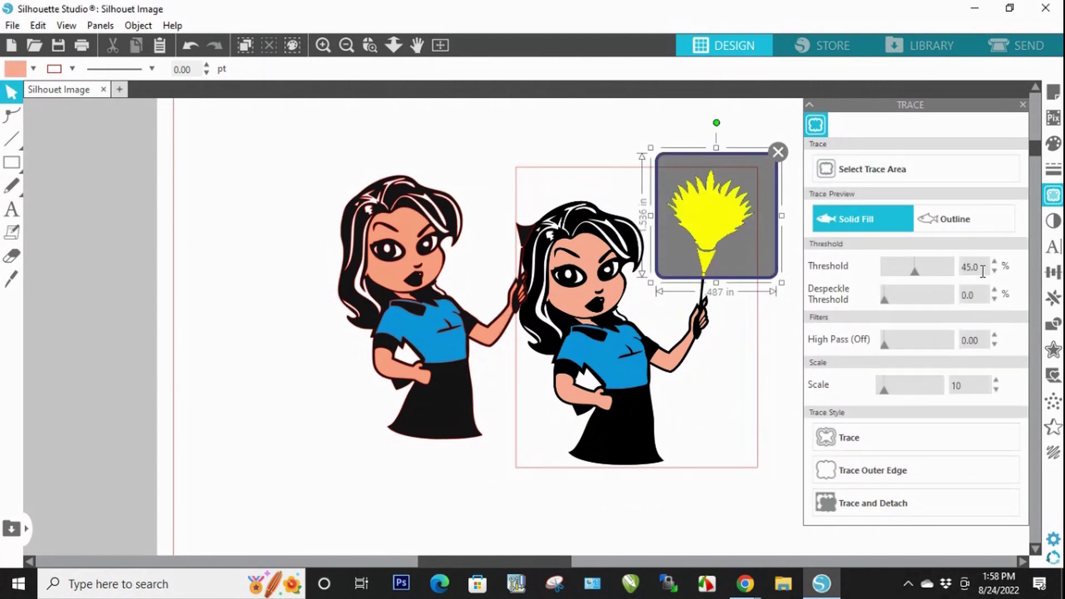
left_click(881, 431)
left_click_drag(707, 244, 756, 361)
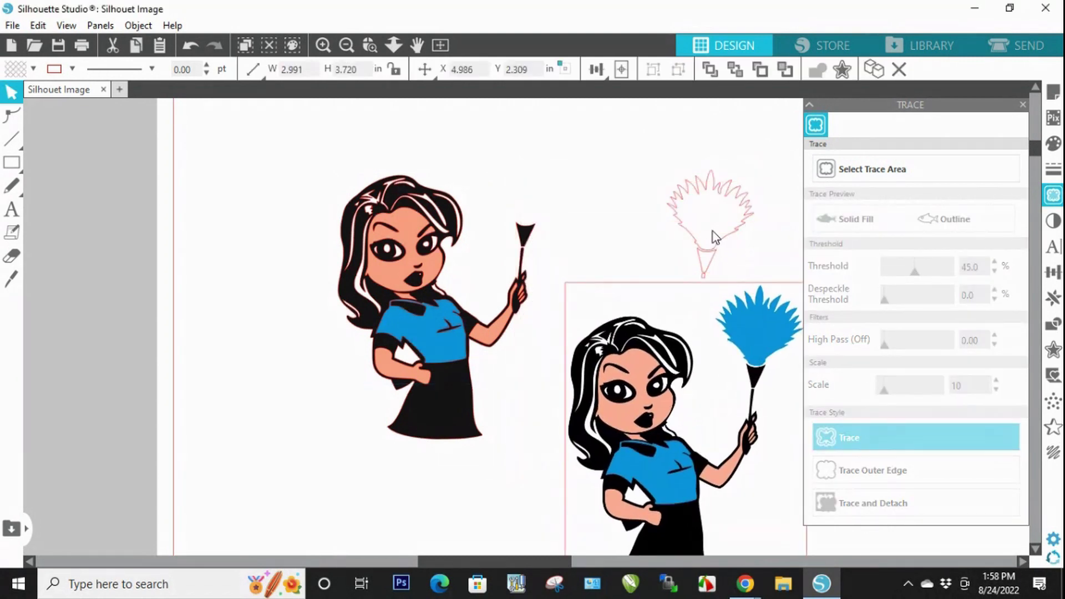
Step: Move the traced duster to an empty area above the picture and release its compound path
left_click(685, 199)
left_click_drag(685, 198, 630, 163)
left_click(692, 207)
left_click(684, 188)
right_click(686, 190)
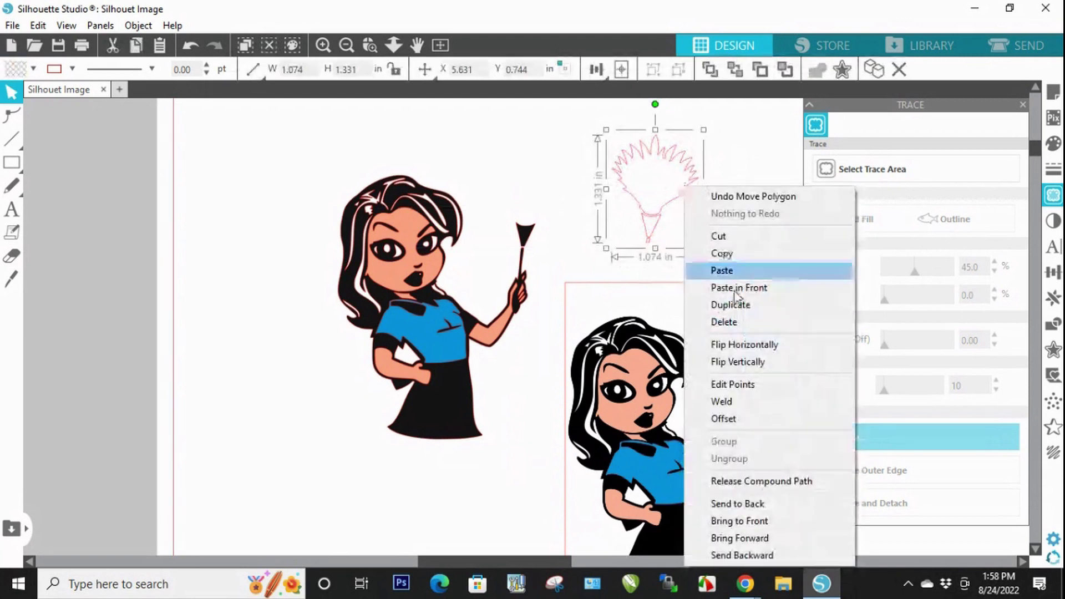
left_click(768, 488)
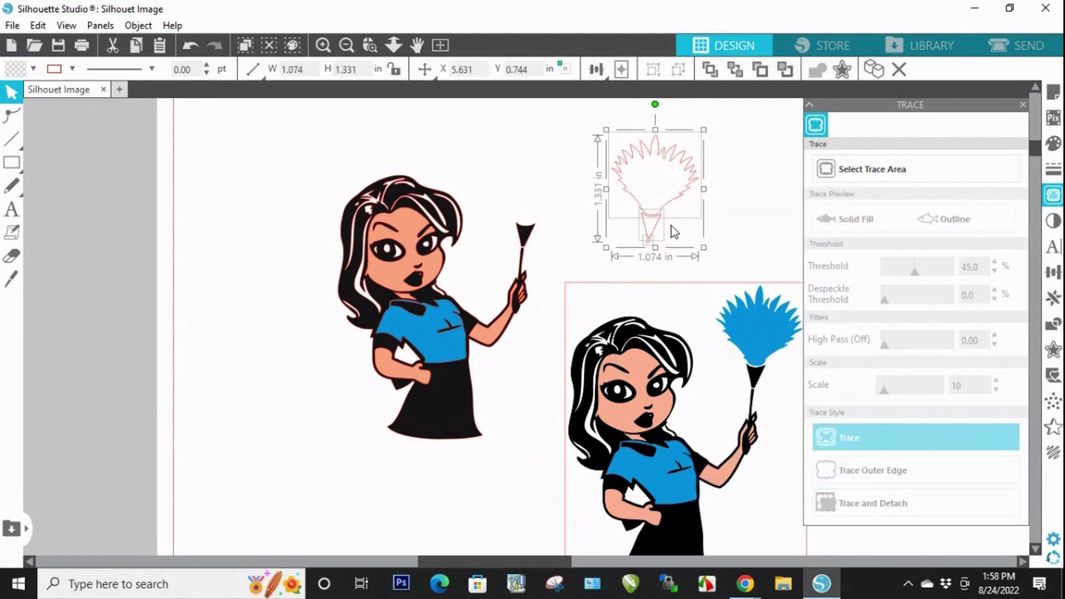
Step: Delete the traced cone and leftover handle pieces and place the feather head on top of the maid's black duster cone
left_click(720, 222)
left_click(625, 212)
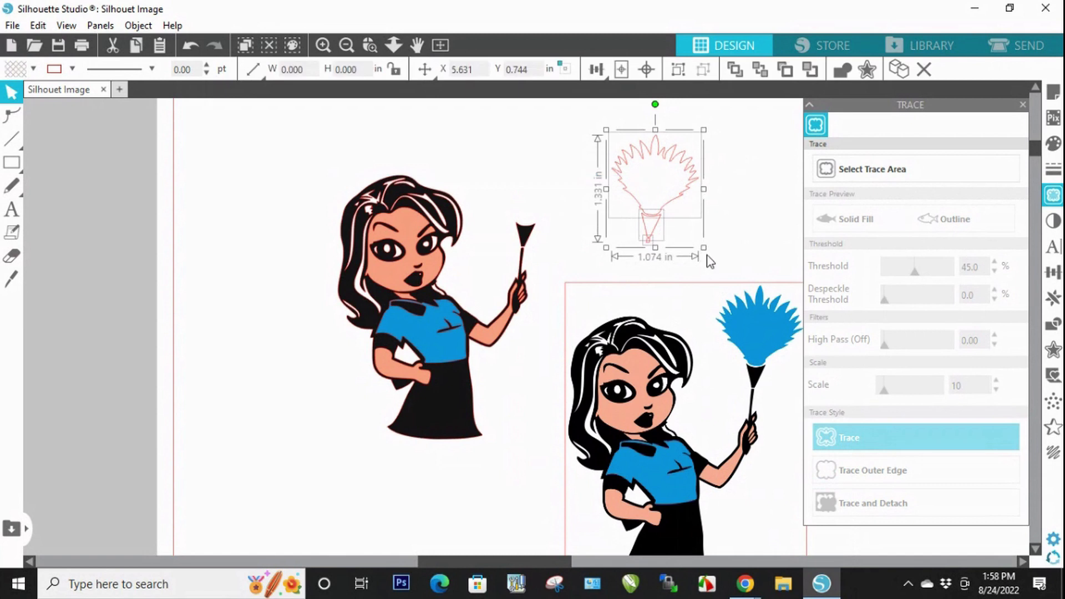
left_click(647, 232)
left_click(652, 247)
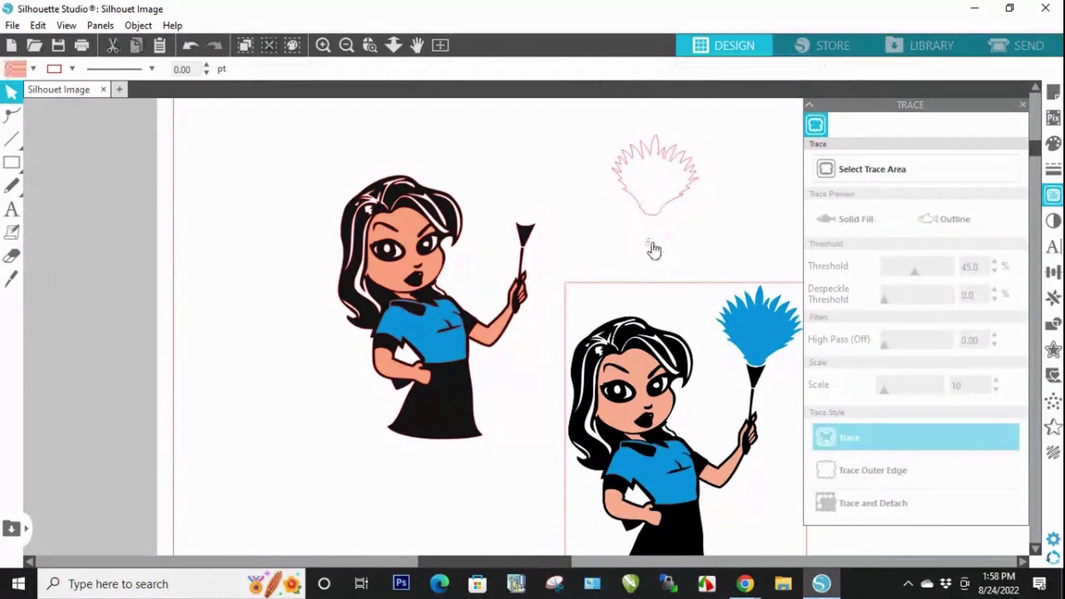
left_click(647, 246)
left_click_drag(673, 210, 546, 215)
left_click(538, 221)
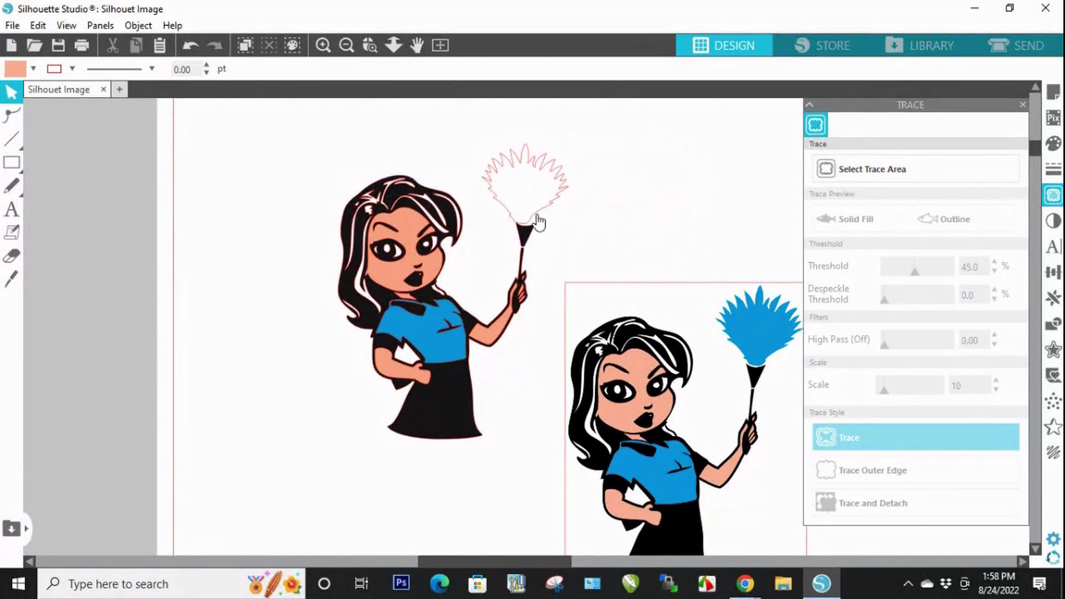
Step: Fill the feather head with the blue sampled from the maid's shirt and close the fill settings
left_click(324, 46)
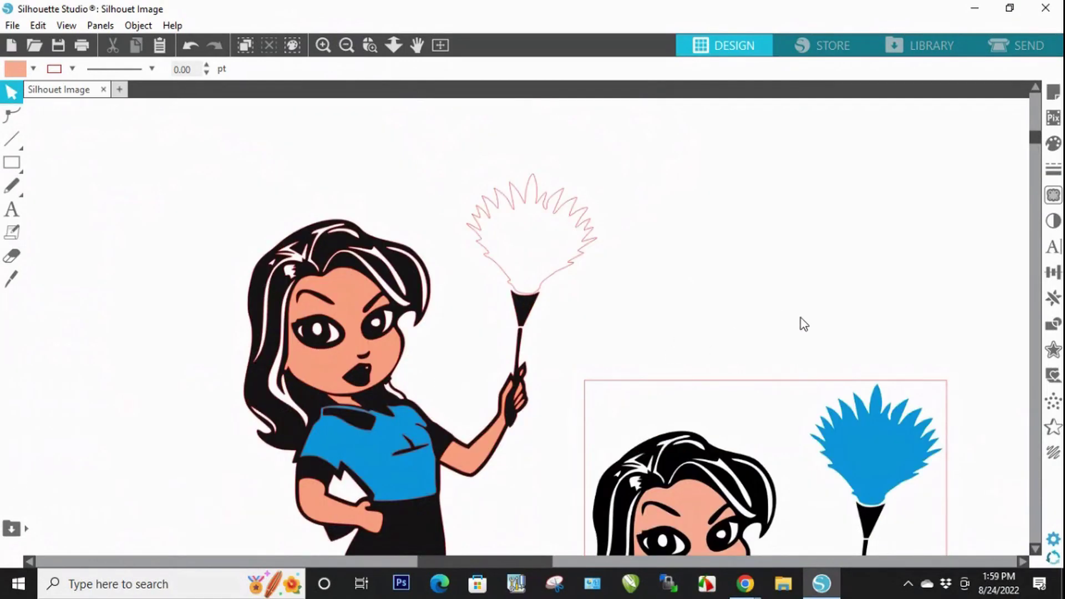
left_click(597, 240)
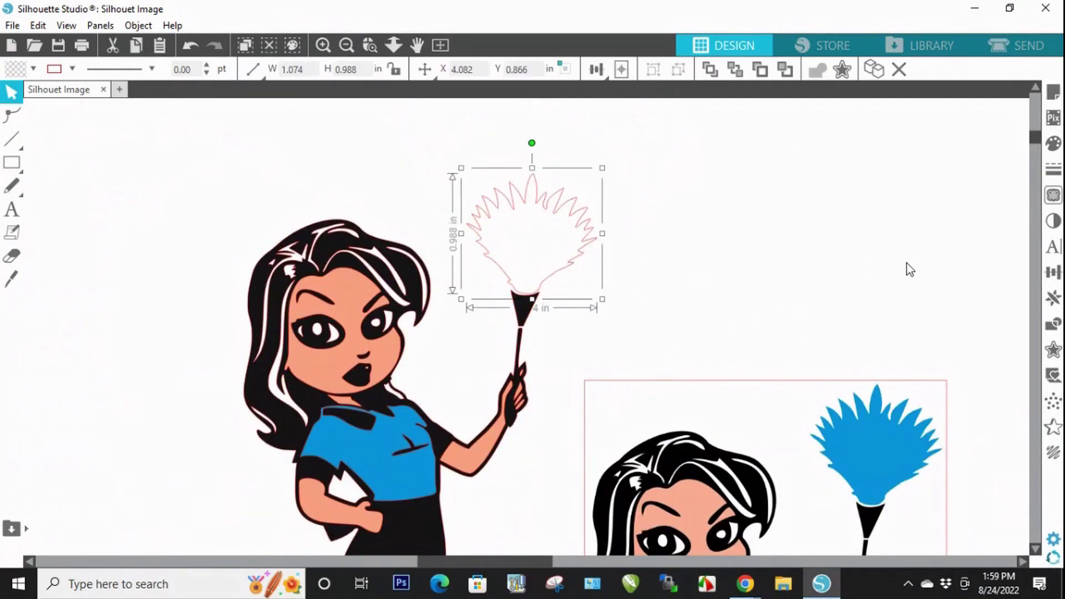
left_click(1053, 143)
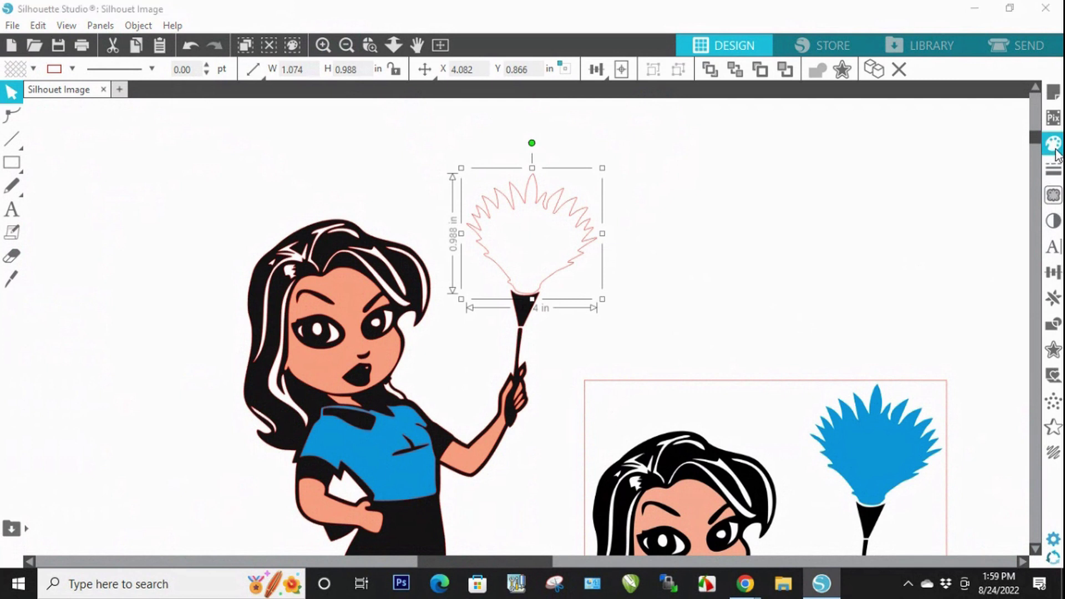
left_click(977, 167)
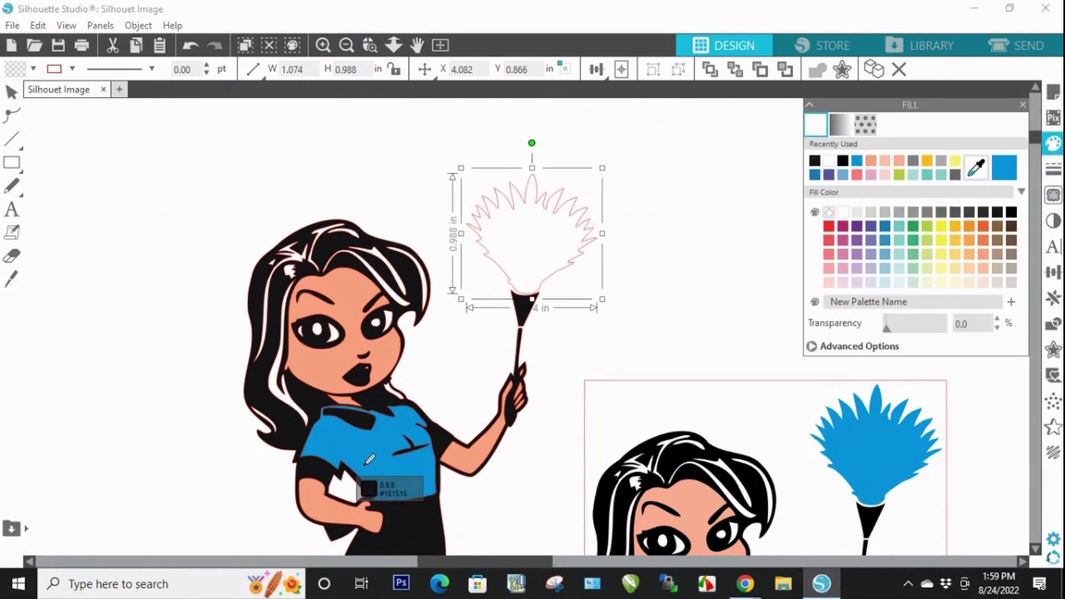
left_click(372, 445)
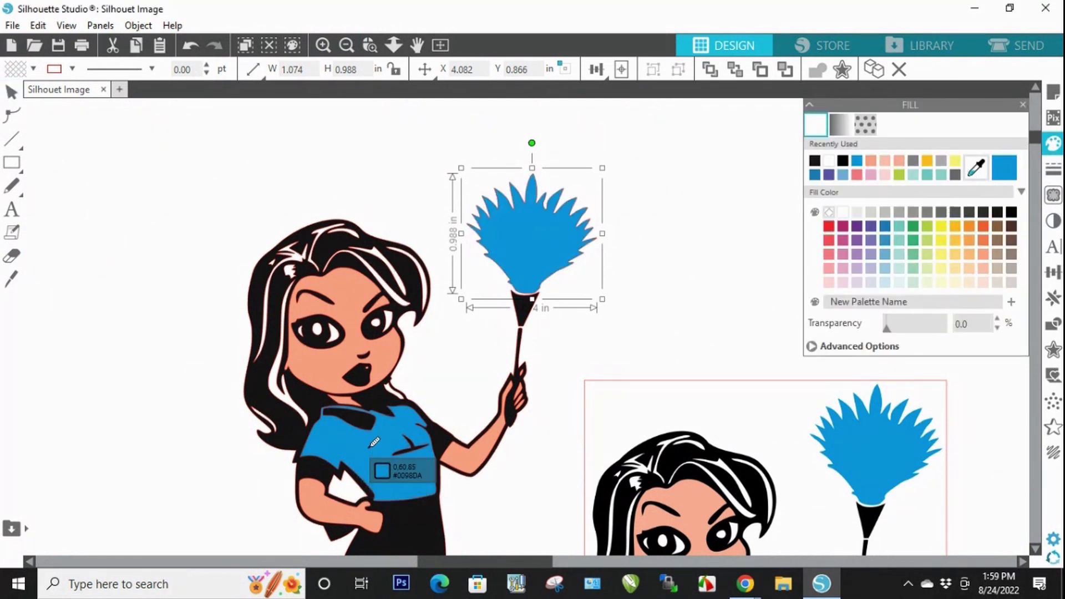
left_click(1023, 105)
left_click(763, 280)
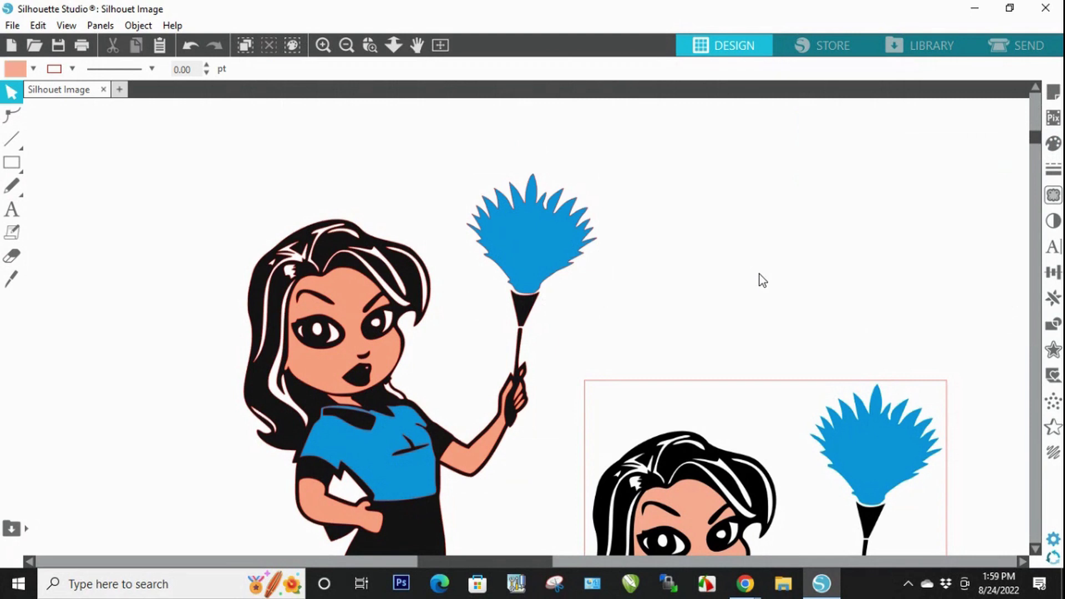
Step: Move the original picture back up beside the coloured maid for comparison
left_click(344, 45)
left_click(344, 45)
mouse_move(687, 405)
left_mouse_down()
mouse_move(695, 360)
mouse_move(683, 400)
mouse_move(688, 392)
left_mouse_up()
left_click(550, 388)
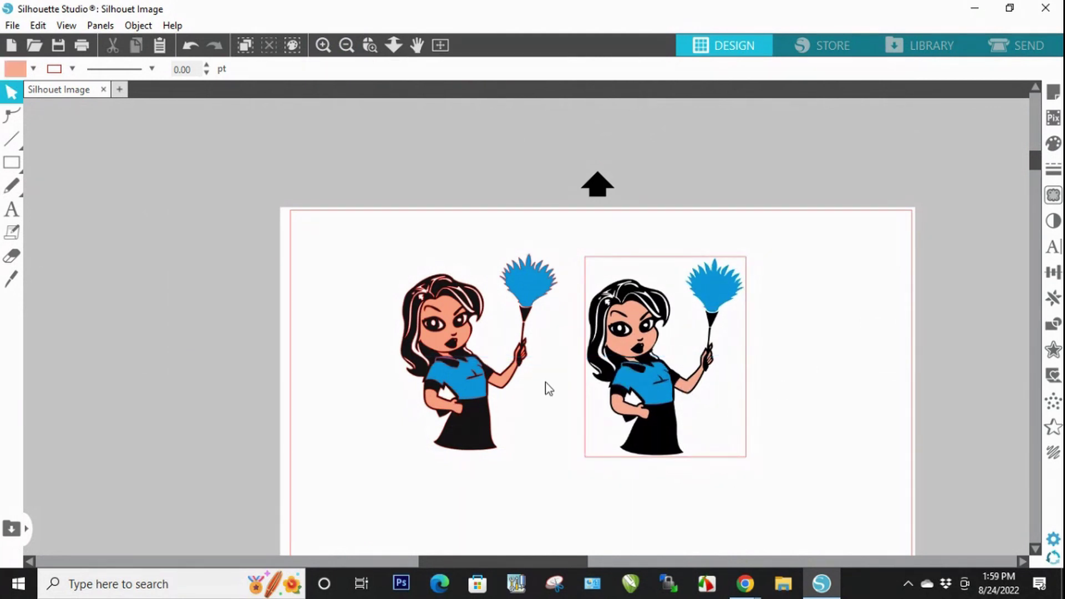
Step: Try pulling the skin-coloured pieces away from the layered maid
scroll(458, 387, "up", 1)
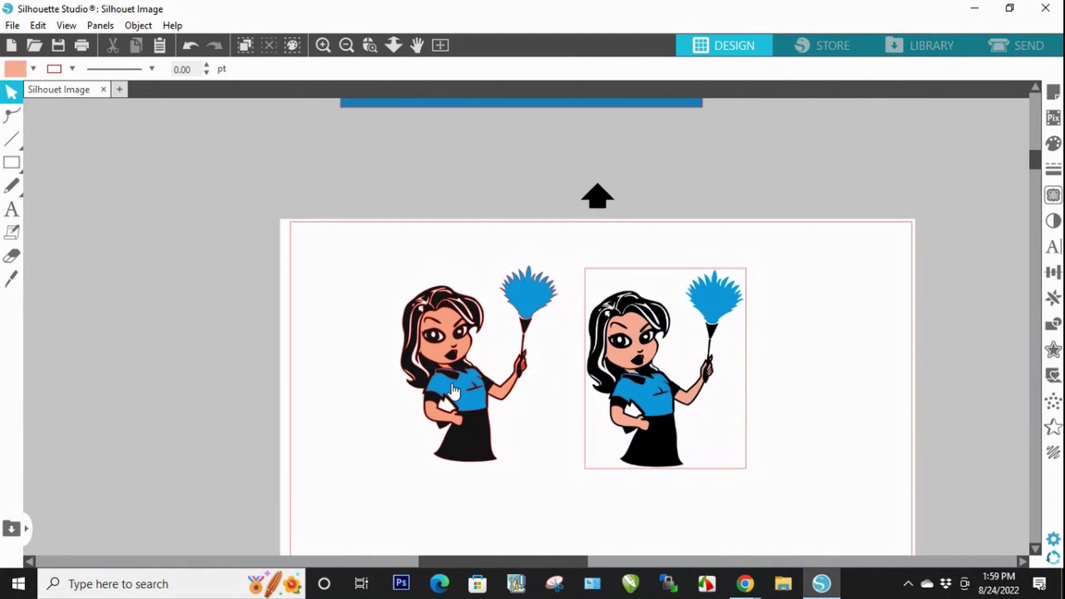
left_click_drag(433, 327, 281, 347)
left_click(397, 319)
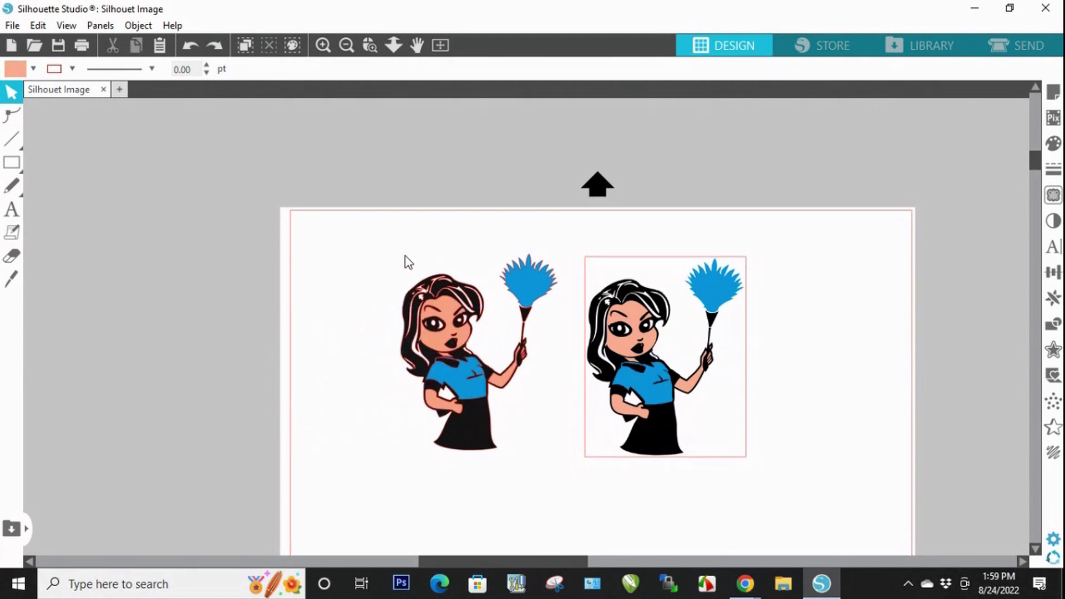
left_click(522, 286)
left_click(551, 435)
Step: Create a rounded-corner offset of 0.030 in around the blue feather head and close the offset settings
left_click(323, 44)
left_click(322, 45)
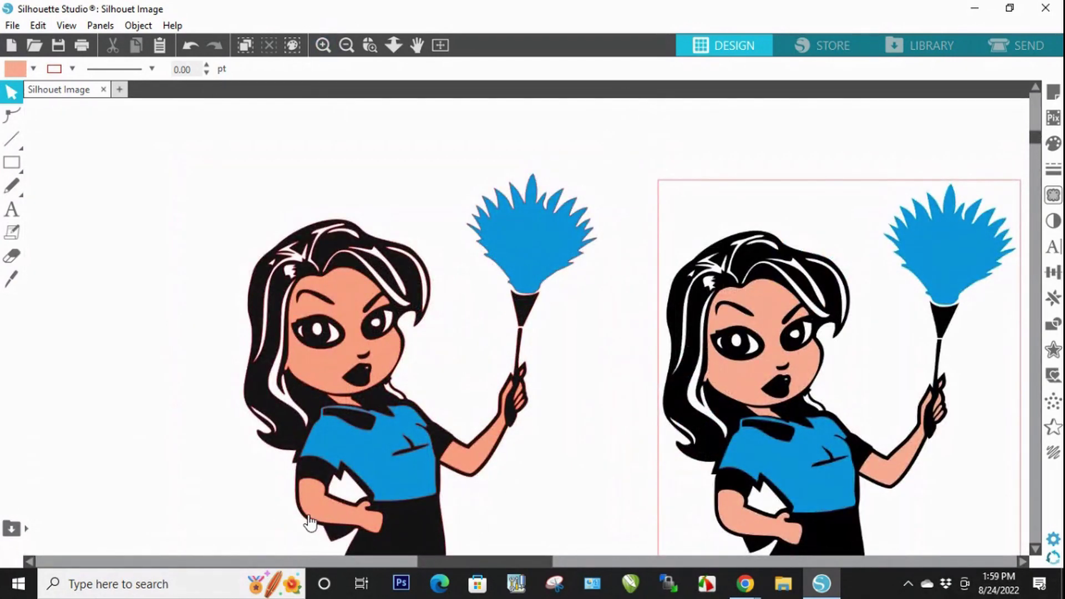
left_click(546, 277)
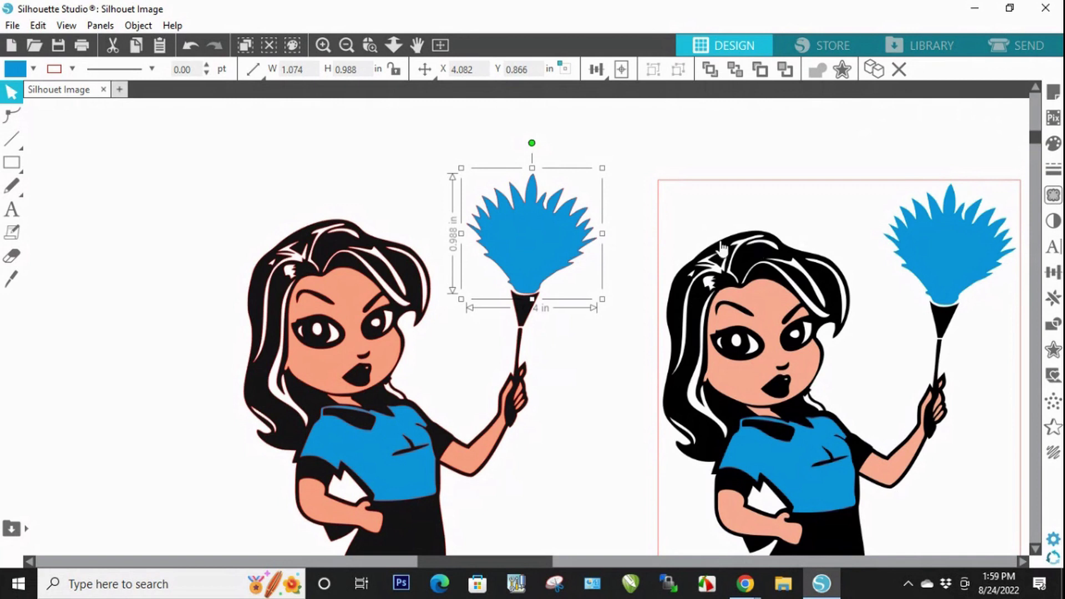
left_click(1053, 350)
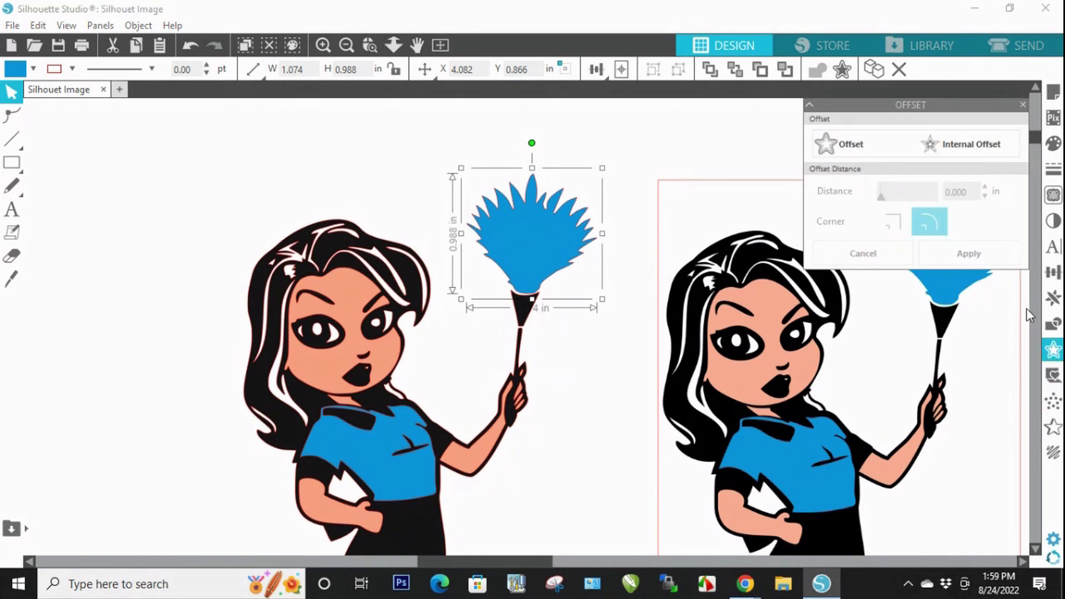
left_click(875, 154)
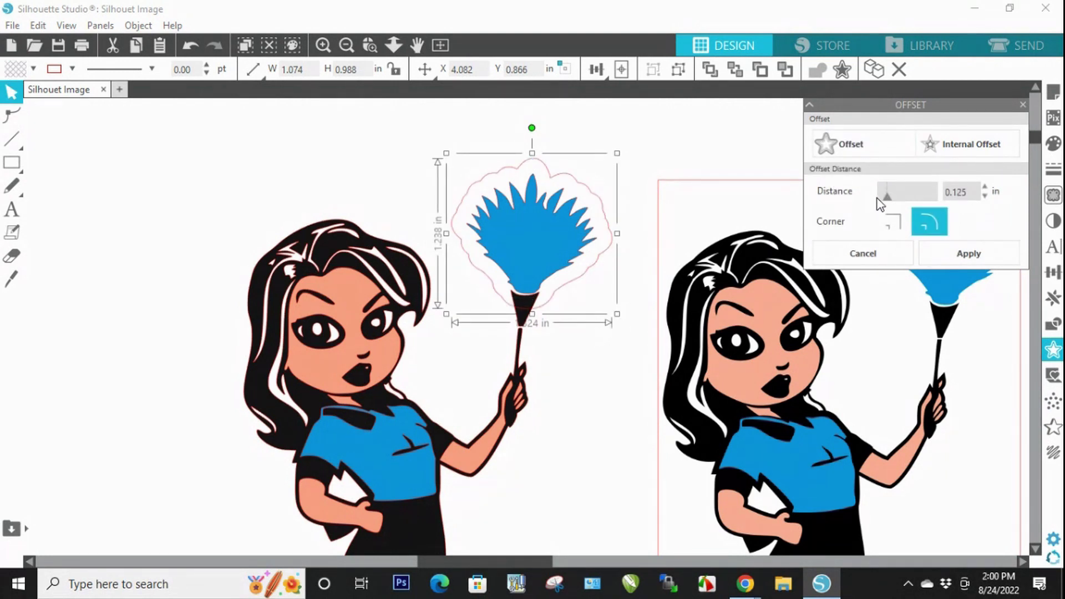
left_click_drag(887, 201, 883, 197)
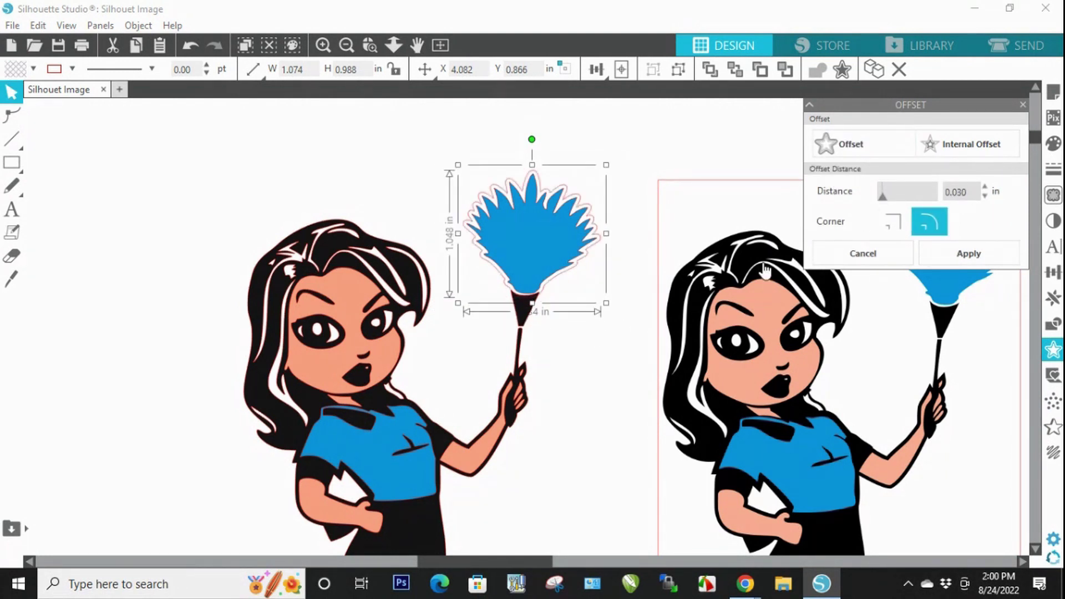
left_click(1023, 105)
left_click(530, 356)
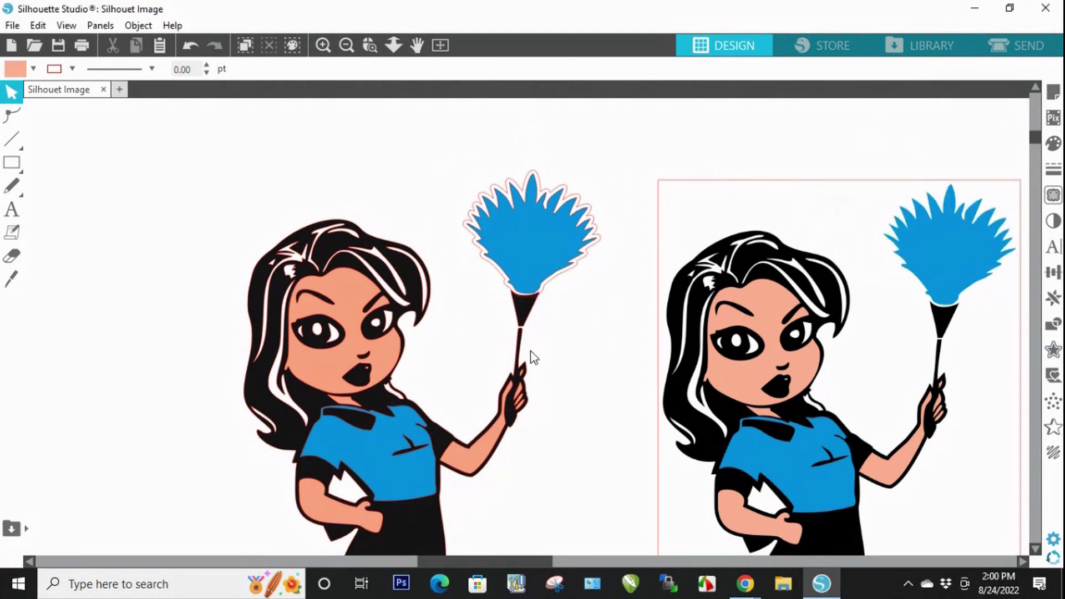
Step: Fill the offset outline around the feather head with black
left_click(577, 273)
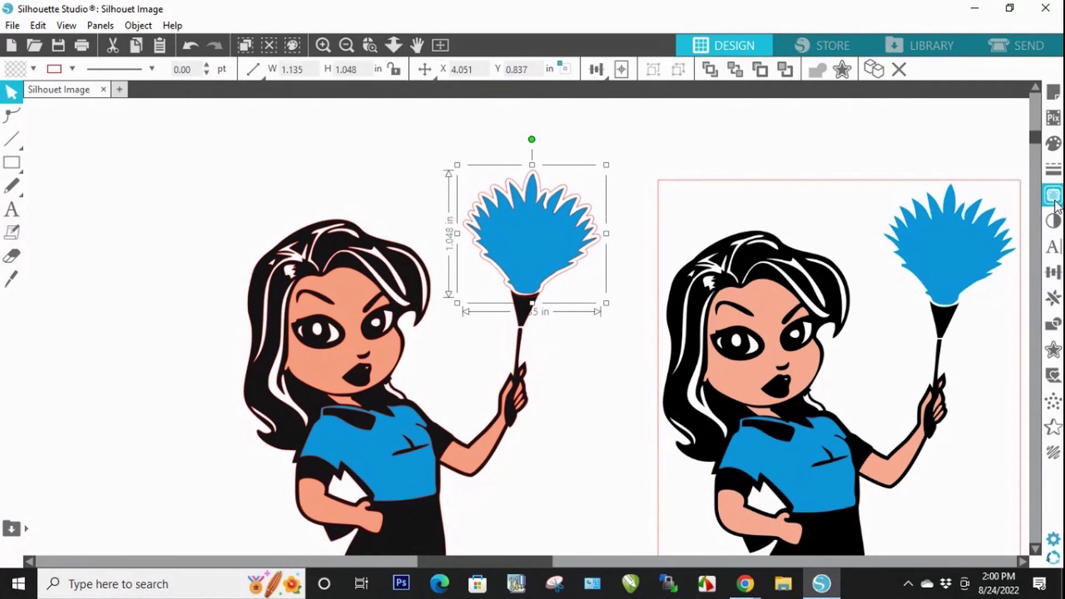
left_click(1053, 144)
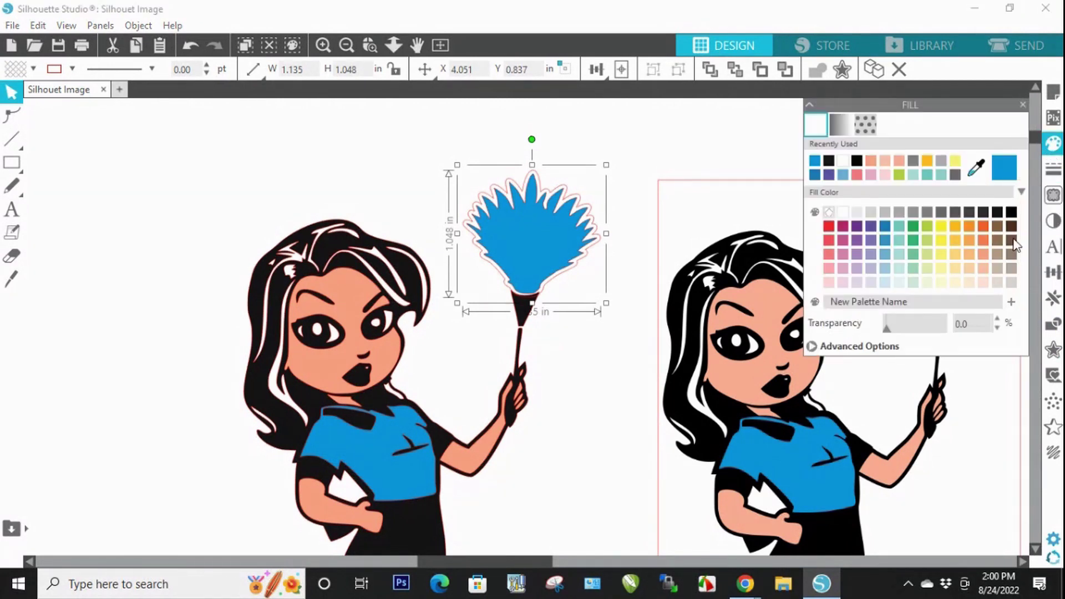
left_click(1011, 215)
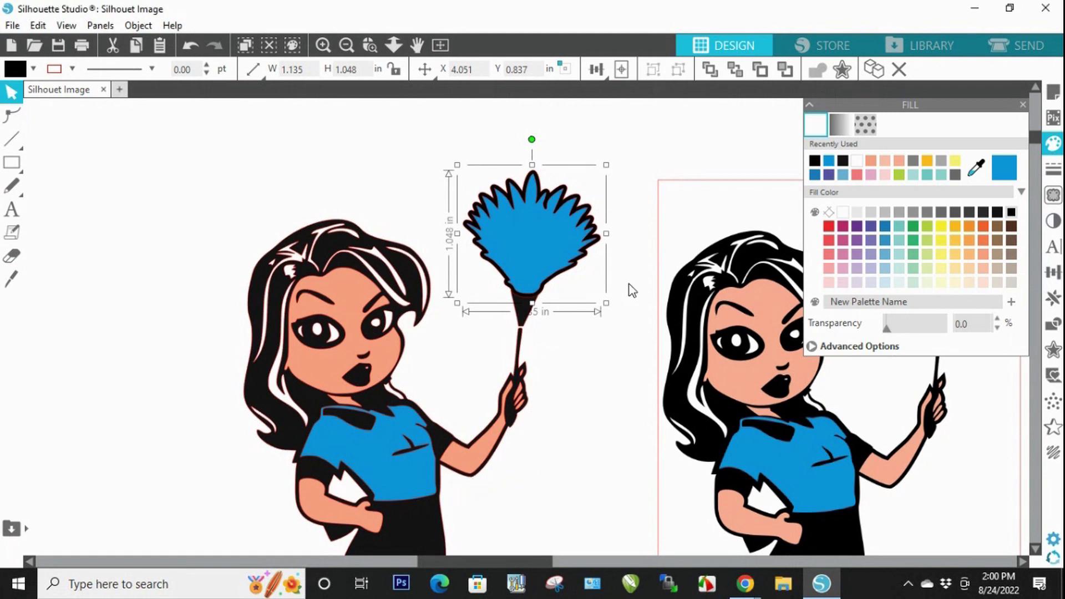
Step: Group the black feather outline with the black body silhouette, send the group behind the coloured pieces, and close the fill settings
left_click(599, 245)
left_click(600, 243)
left_click(438, 536, "shift")
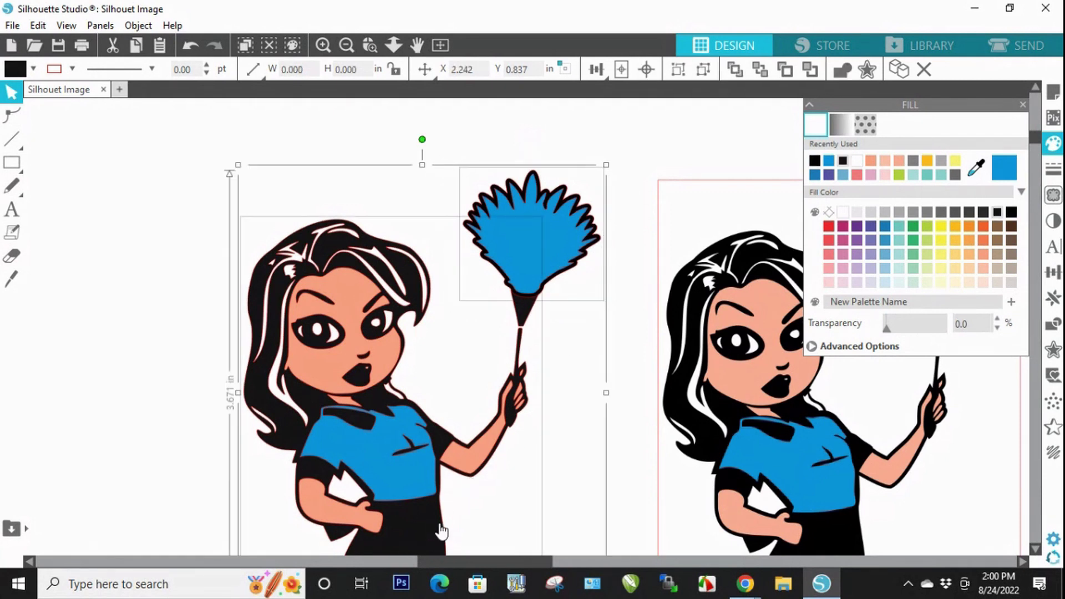
right_click(442, 530)
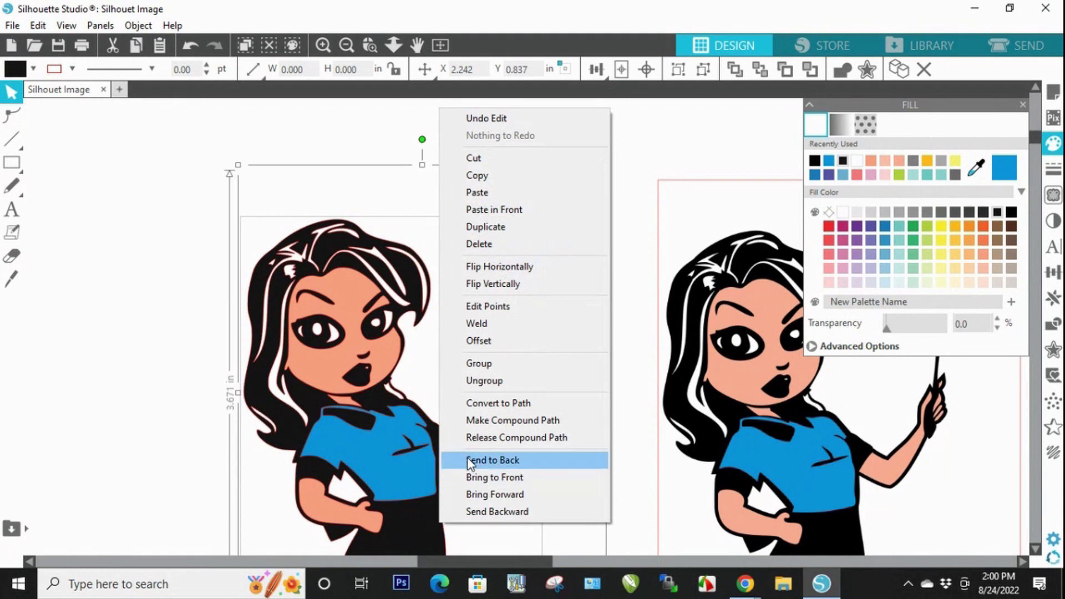
left_click(524, 371)
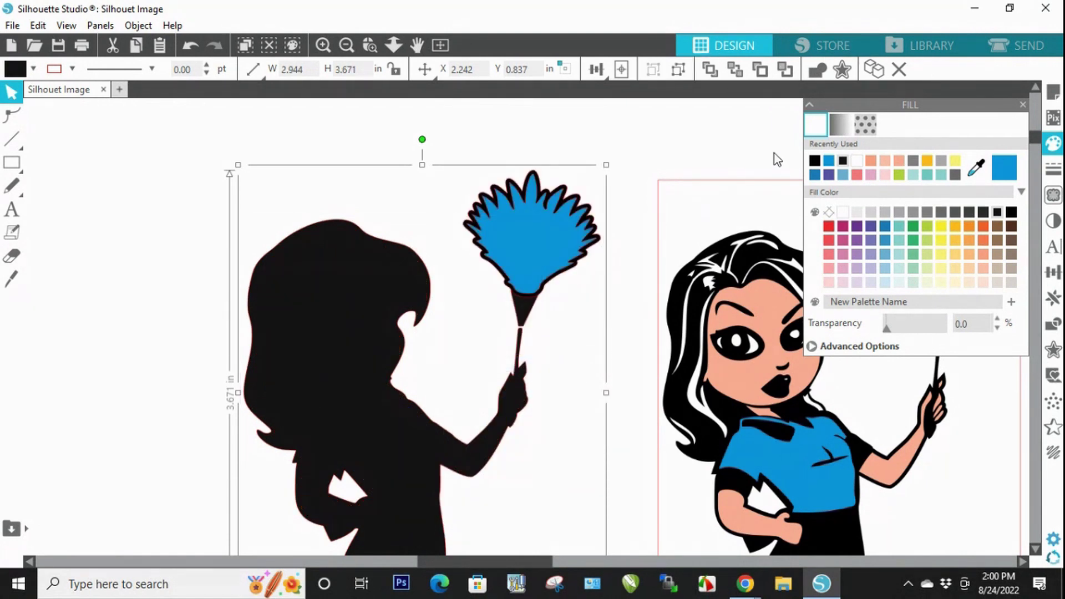
left_click(735, 70)
left_click(701, 163)
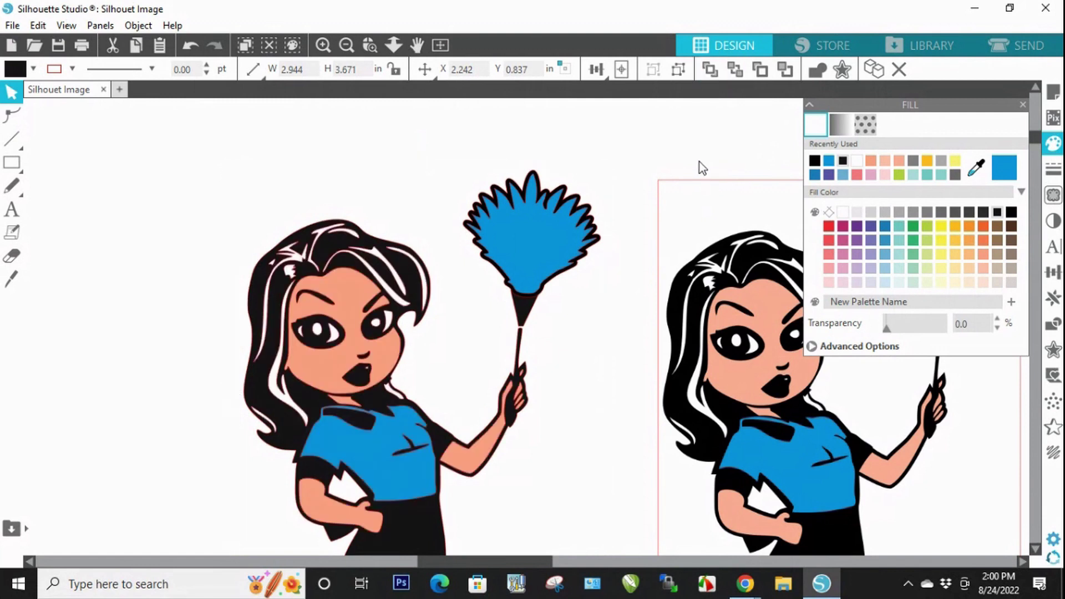
left_click(1016, 104)
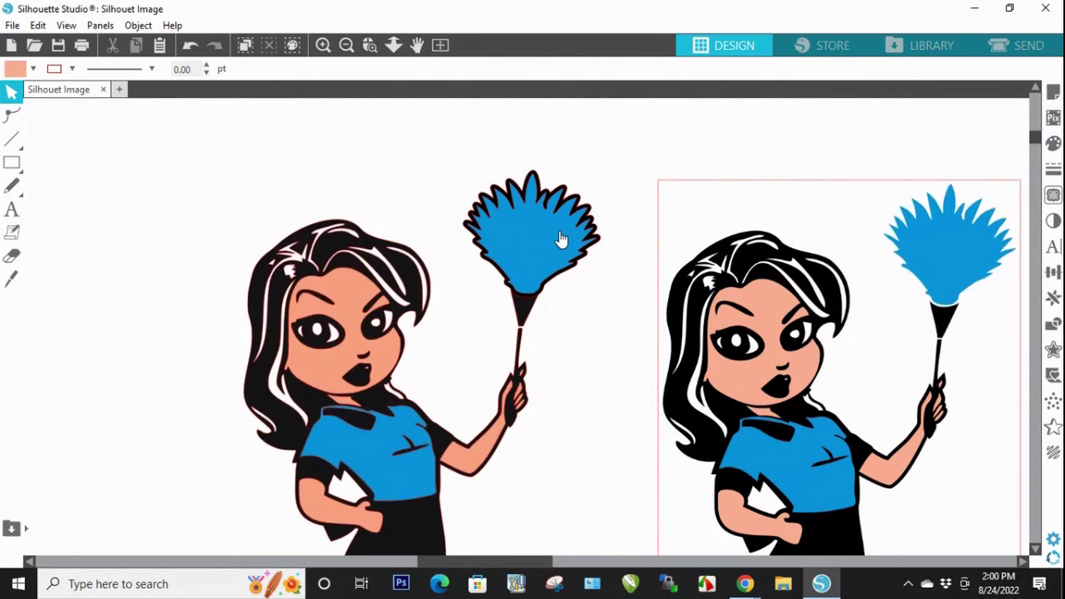
Step: Group the blue feather head with the maid's blue shirt so both blue pieces form one layer
left_click_drag(563, 237, 653, 183)
key("ctrl+z")
left_click(539, 258)
left_click(373, 456, "shift")
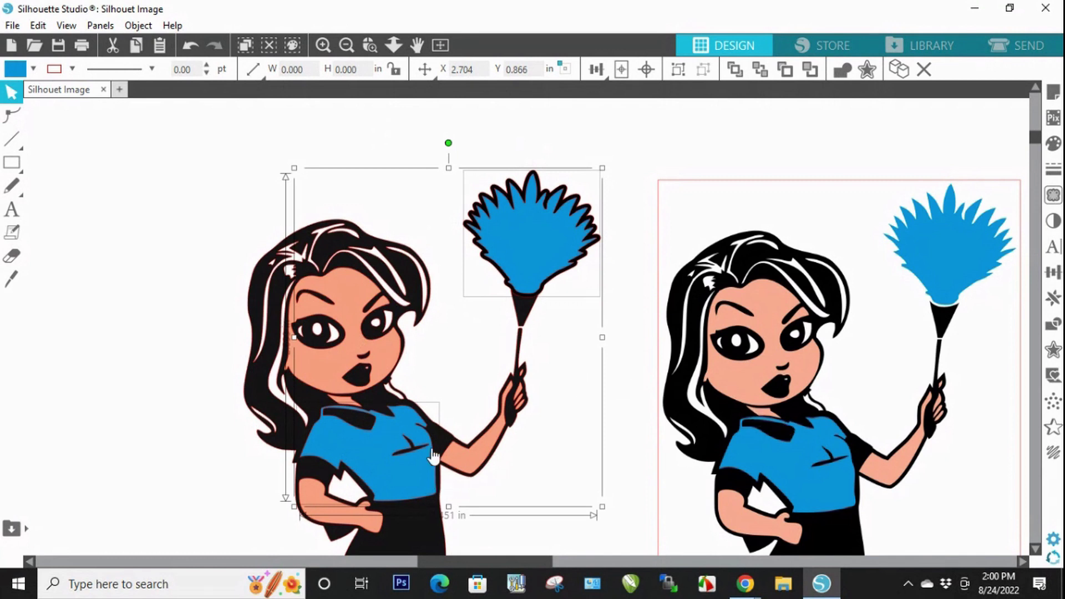
right_click(423, 464)
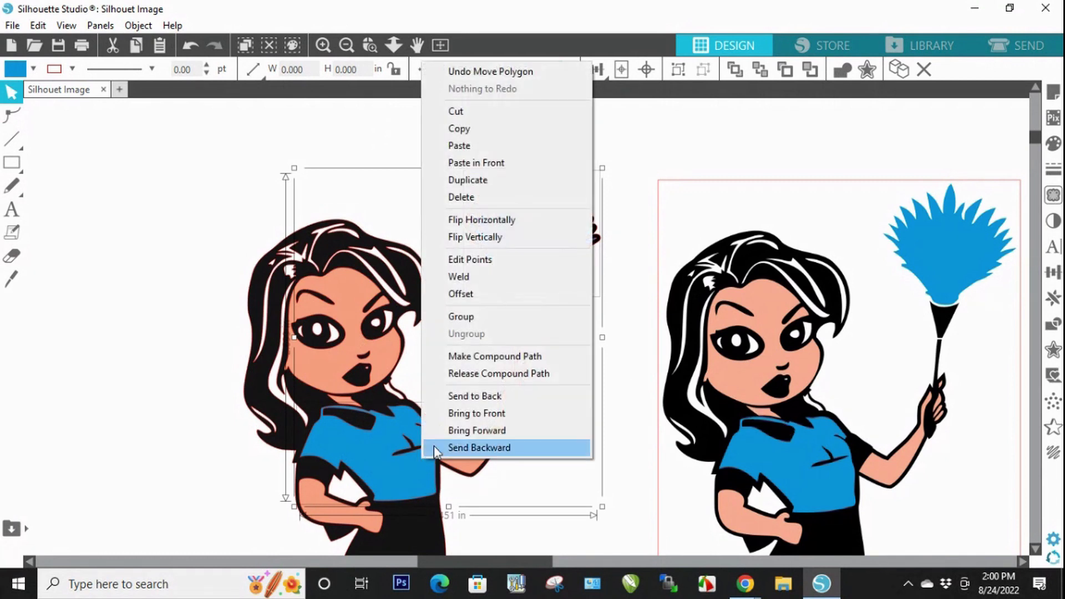
left_click(484, 317)
Step: Try pulling the blue and skin-coloured pieces away from the layered maid and restore their positions
left_click_drag(557, 310, 606, 284)
key("ctrl+z")
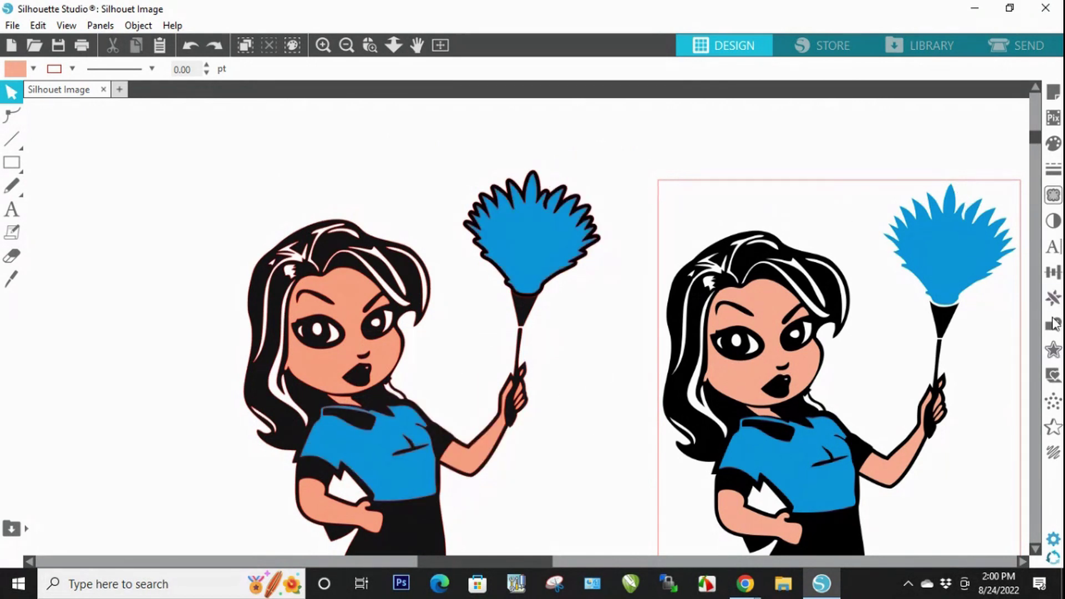
left_click(344, 48)
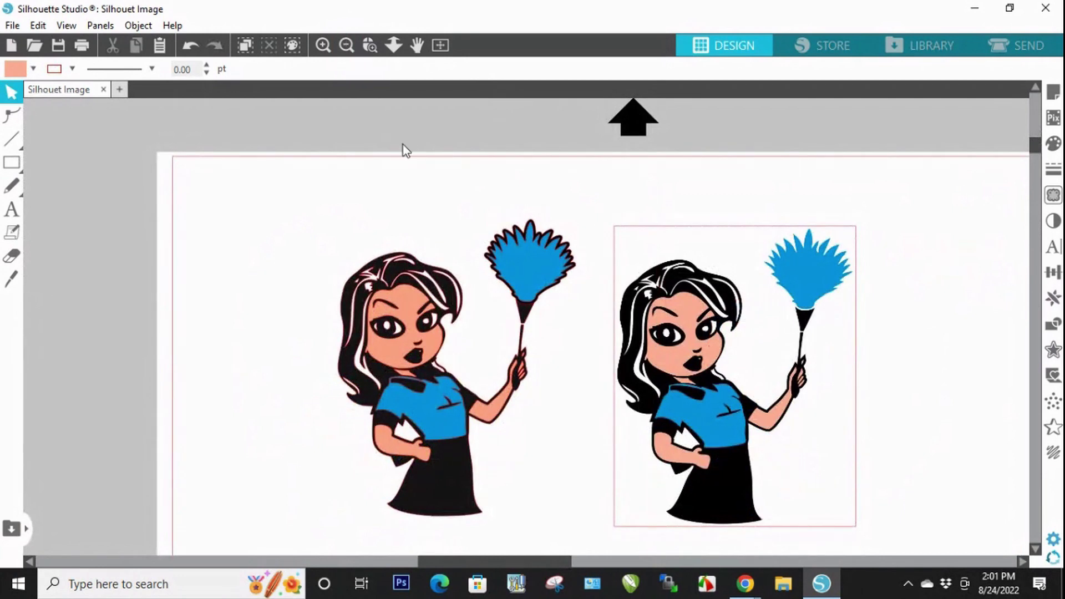
left_click_drag(408, 421, 183, 389)
left_click_drag(408, 345, 281, 417)
key("Escape")
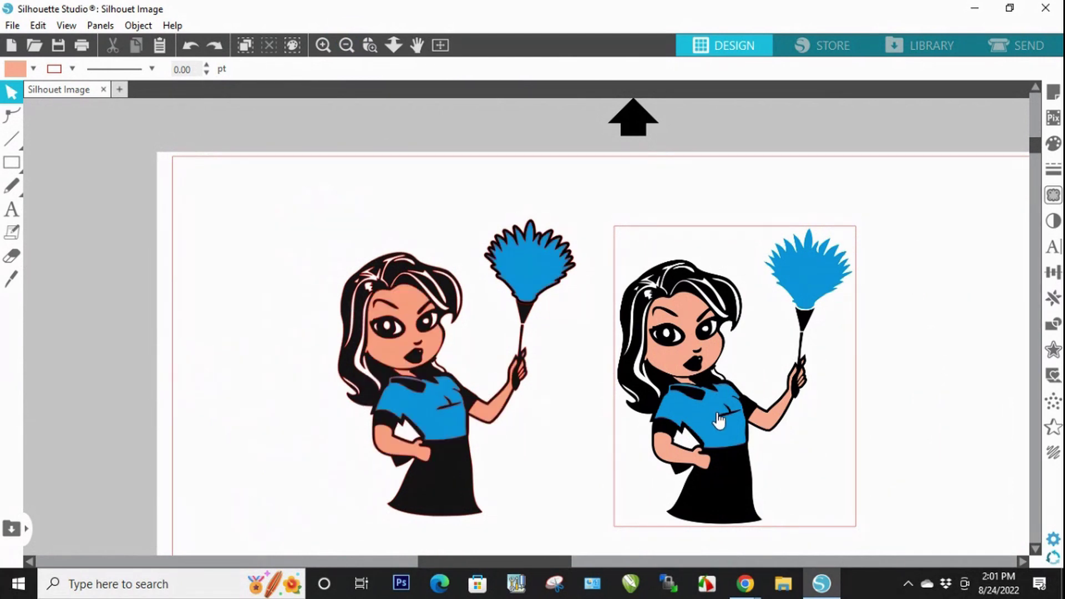
Step: Move the original picture to the other side of the layered maid, partly off the page, and delete it
left_click_drag(719, 420, 131, 387)
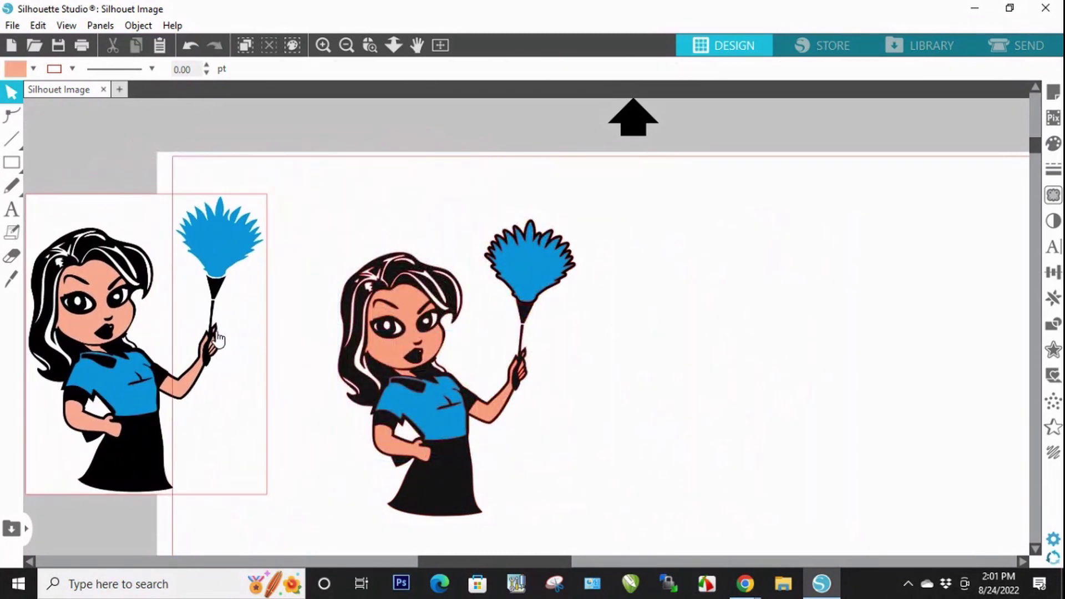
left_click_drag(213, 343, 148, 356)
left_click(651, 391)
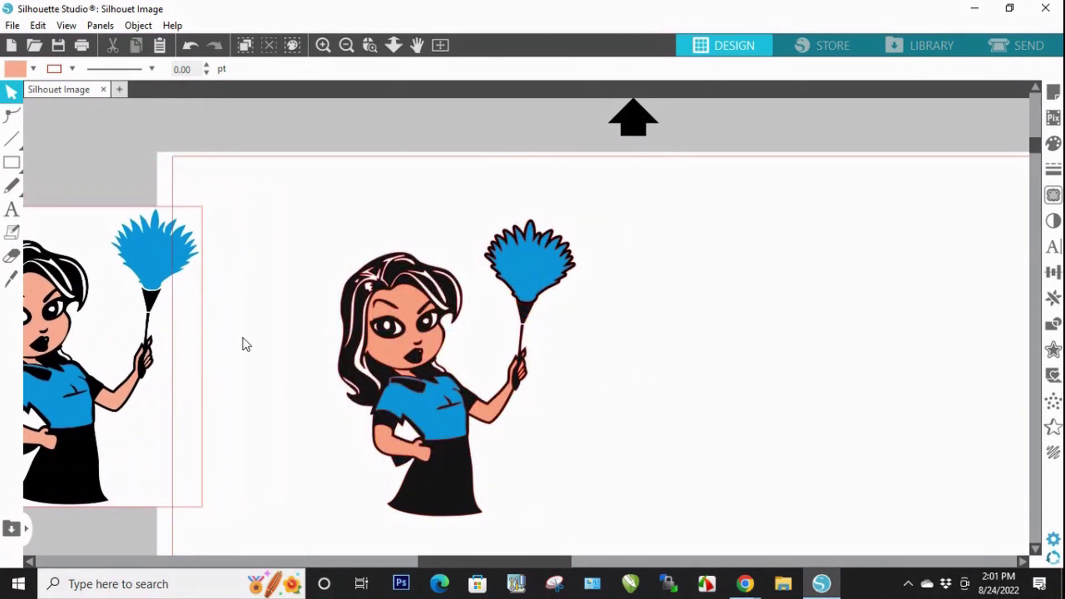
left_click(136, 258)
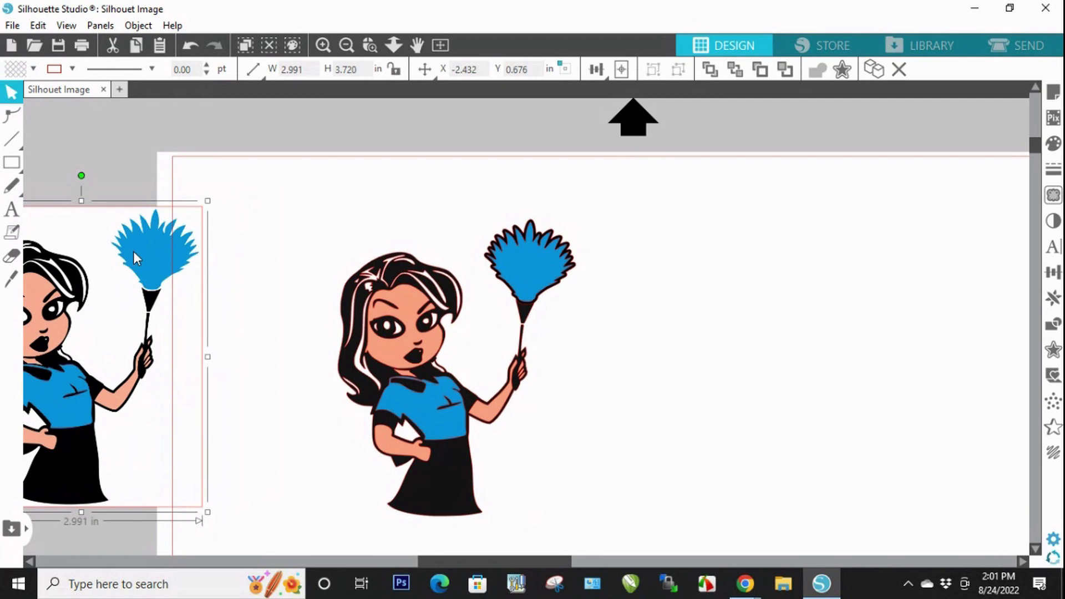
key("Delete")
left_click_drag(1035, 156, 1040, 158)
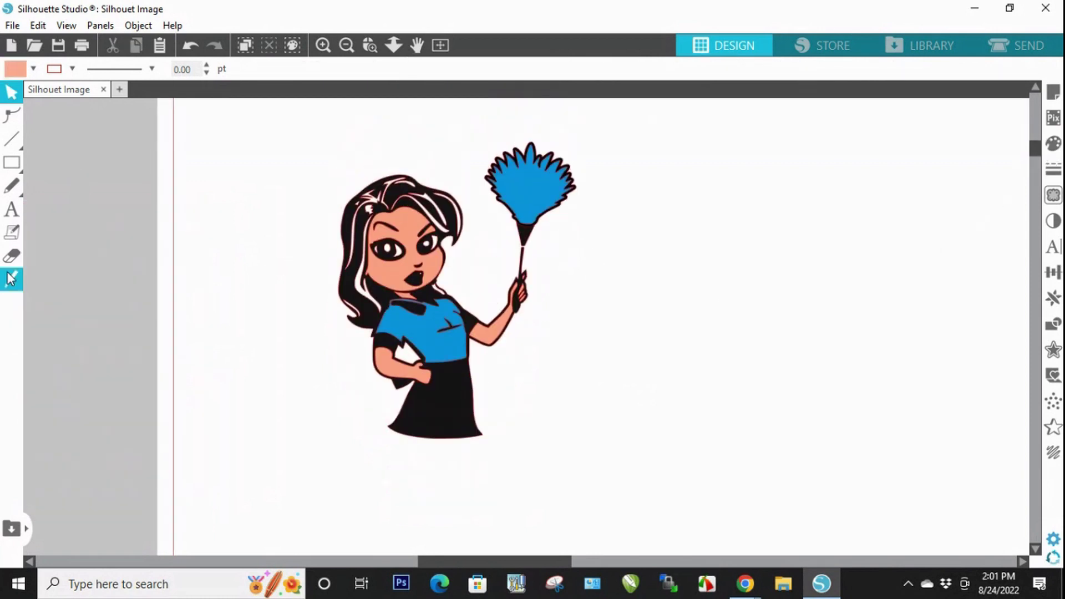
left_click(10, 165)
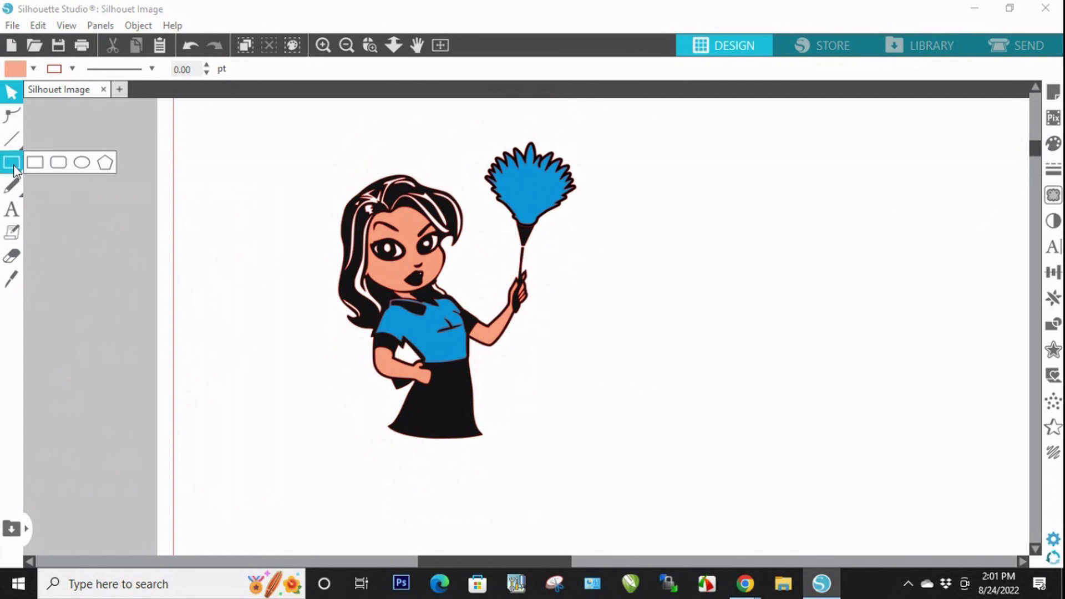
left_click(31, 163)
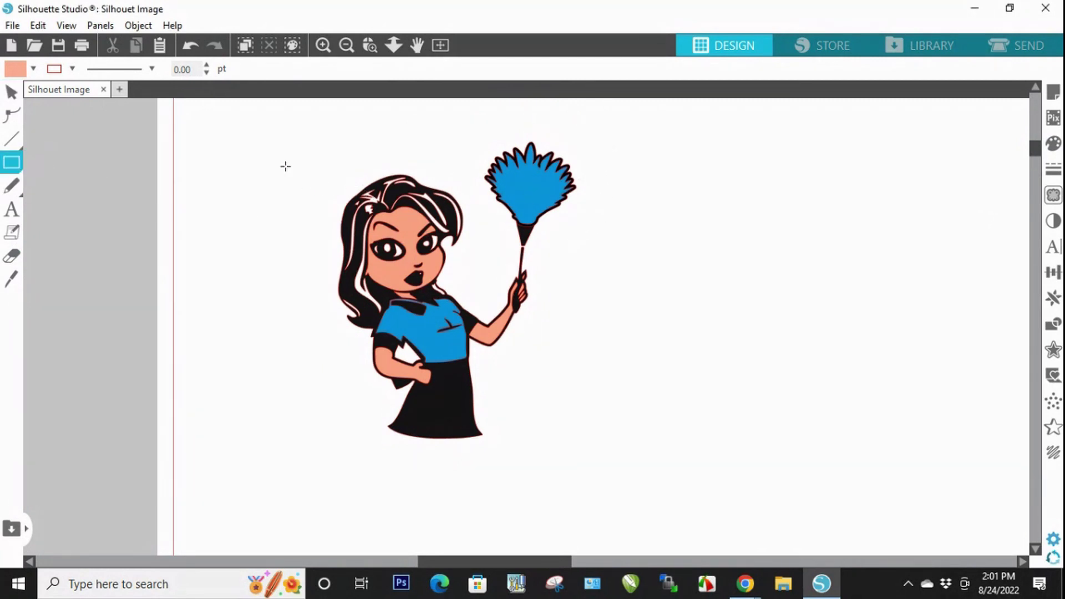
left_click_drag(279, 154, 301, 182)
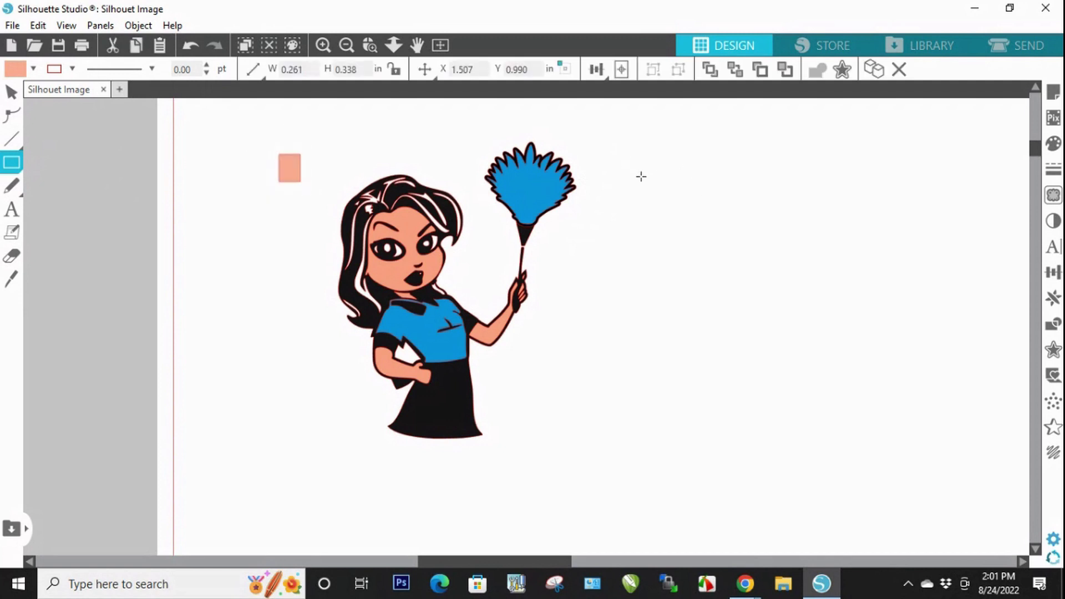
key("Delete")
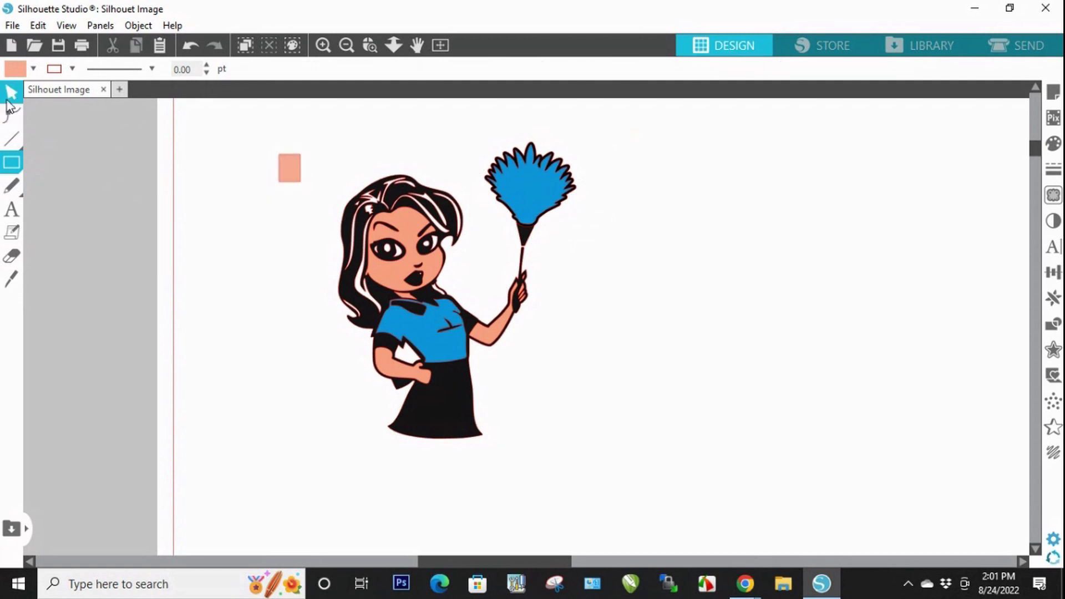
left_click(12, 92)
left_click(293, 175)
key("Delete")
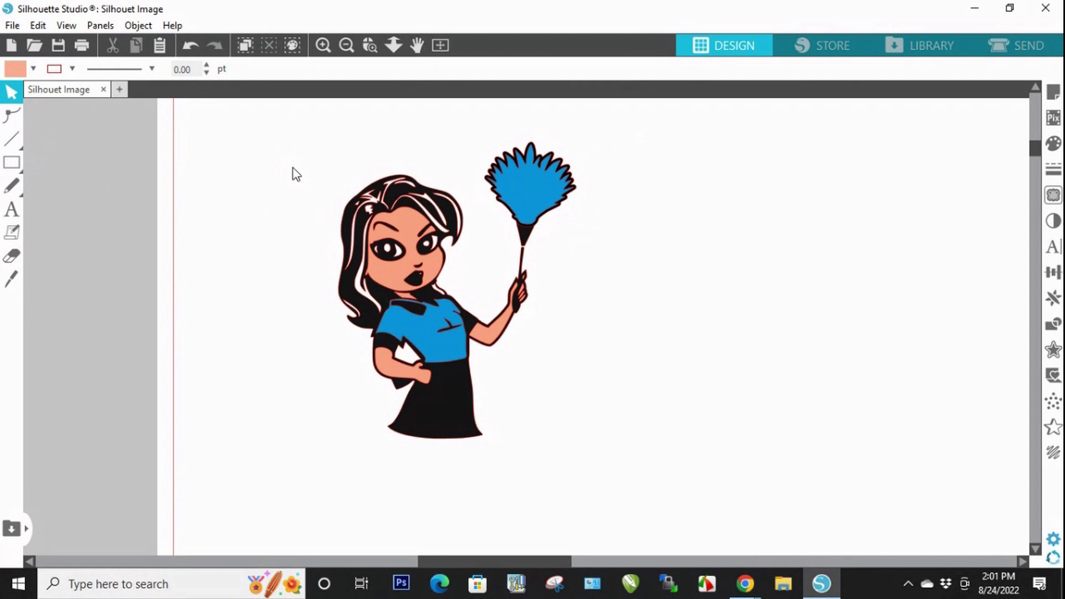
Step: Draw a rectangle about 0.30 by 0.35 in beside the feather duster and place a duplicate directly below it, near the skirt hem's height
left_click(11, 162)
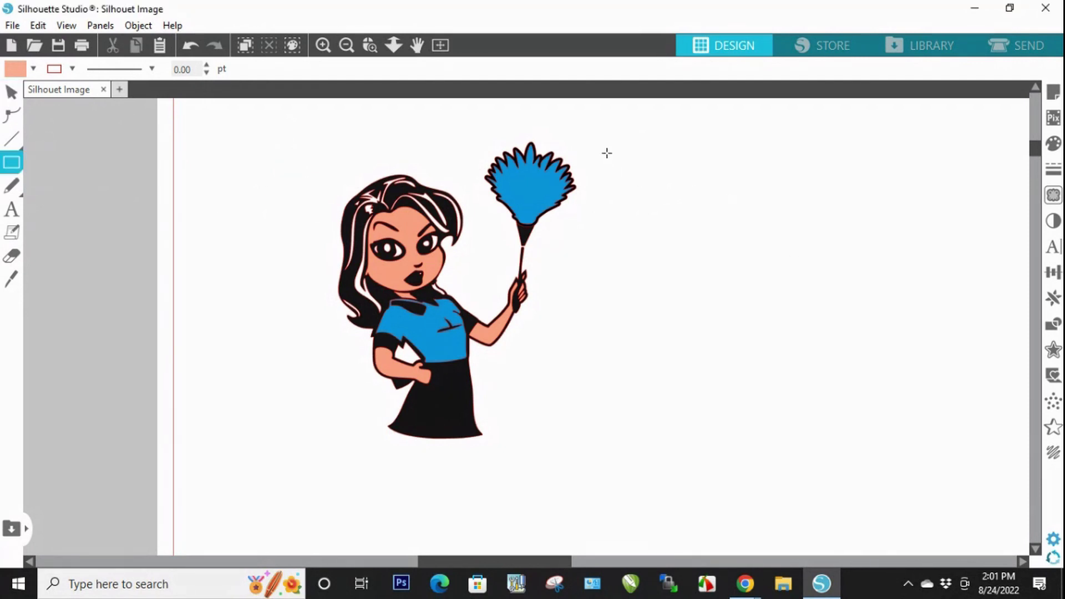
left_click_drag(603, 150, 627, 179)
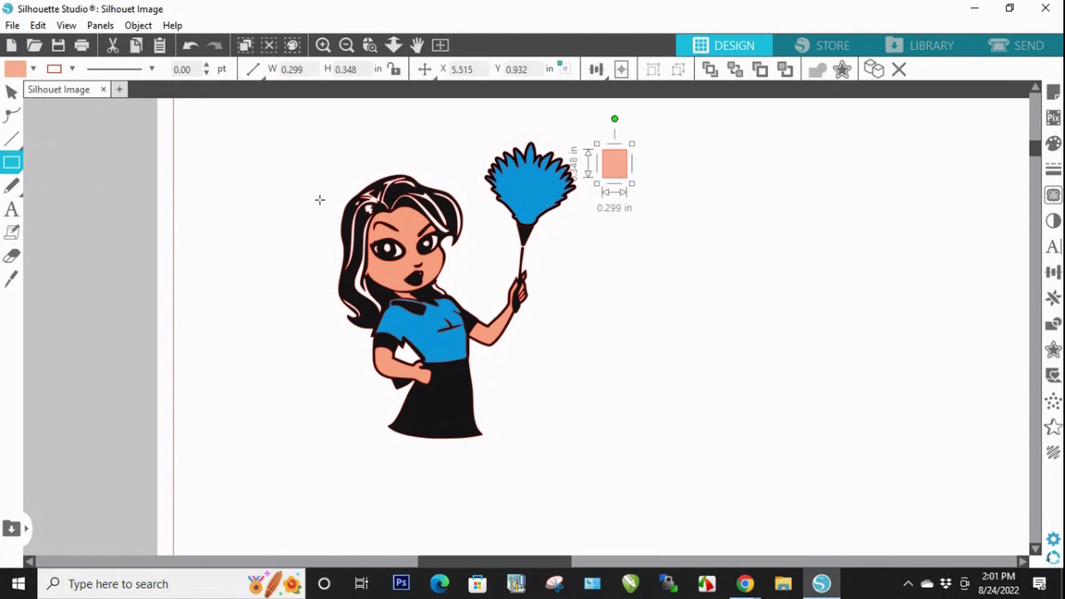
left_click(11, 91)
left_click(624, 177)
right_click(623, 178)
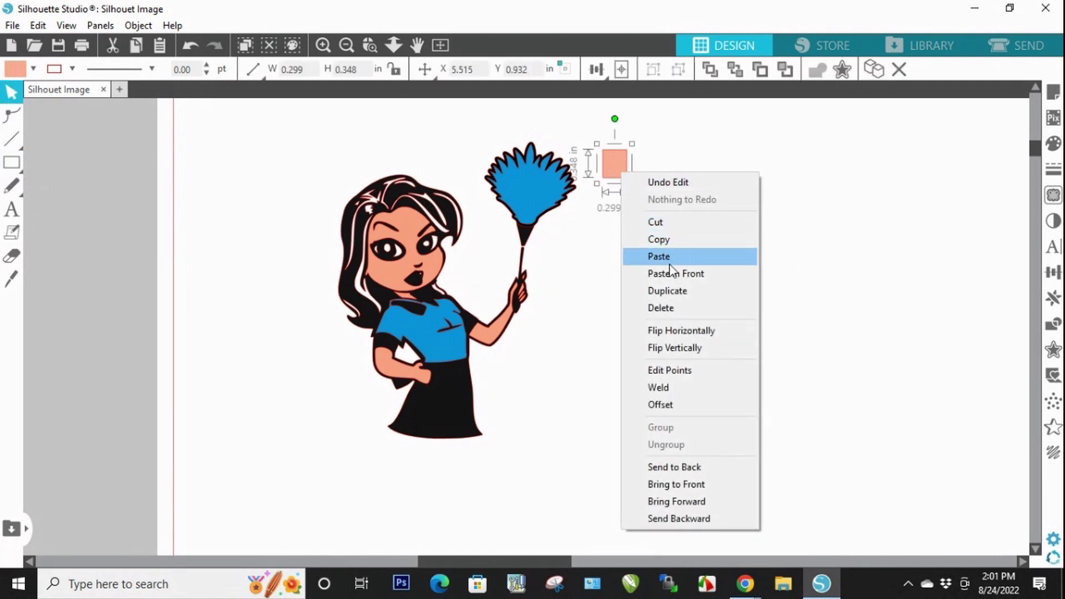
left_click(678, 292)
left_click_drag(631, 181, 611, 418)
left_click(722, 324)
left_click_drag(716, 147, 711, 377)
Step: Duplicate the two alignment rectangles together and move the copied pair horizontally away from the maid
left_click(626, 180)
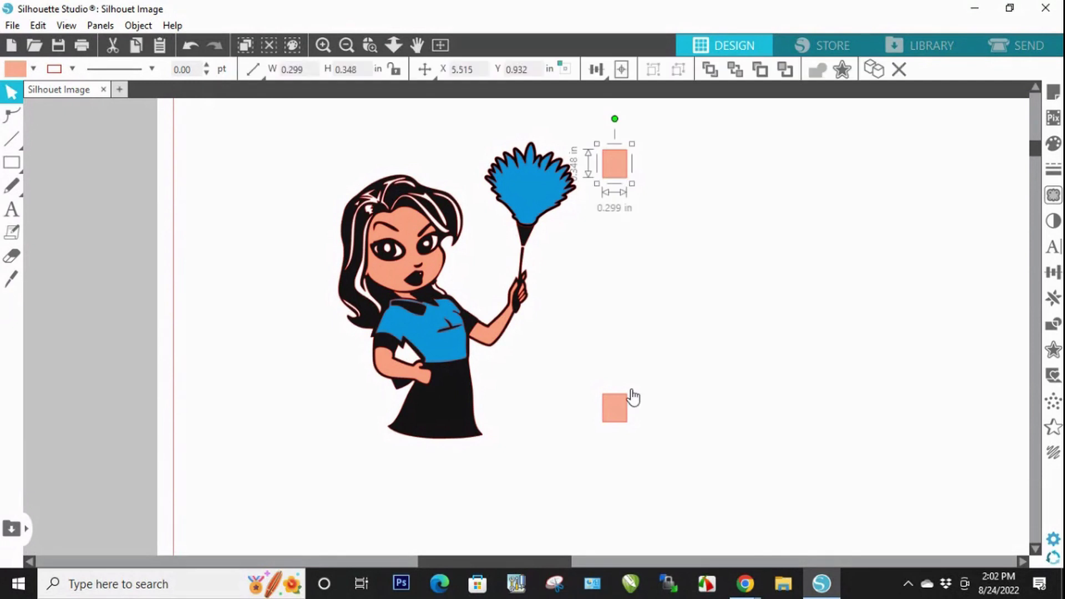
left_click(622, 417, "shift")
right_click(624, 417)
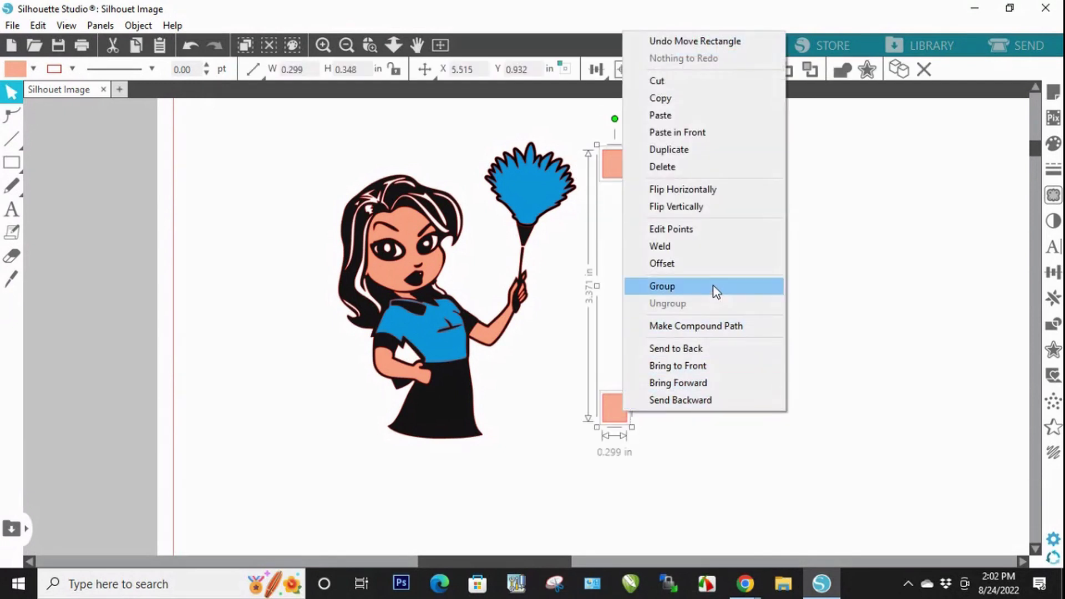
left_click(734, 151)
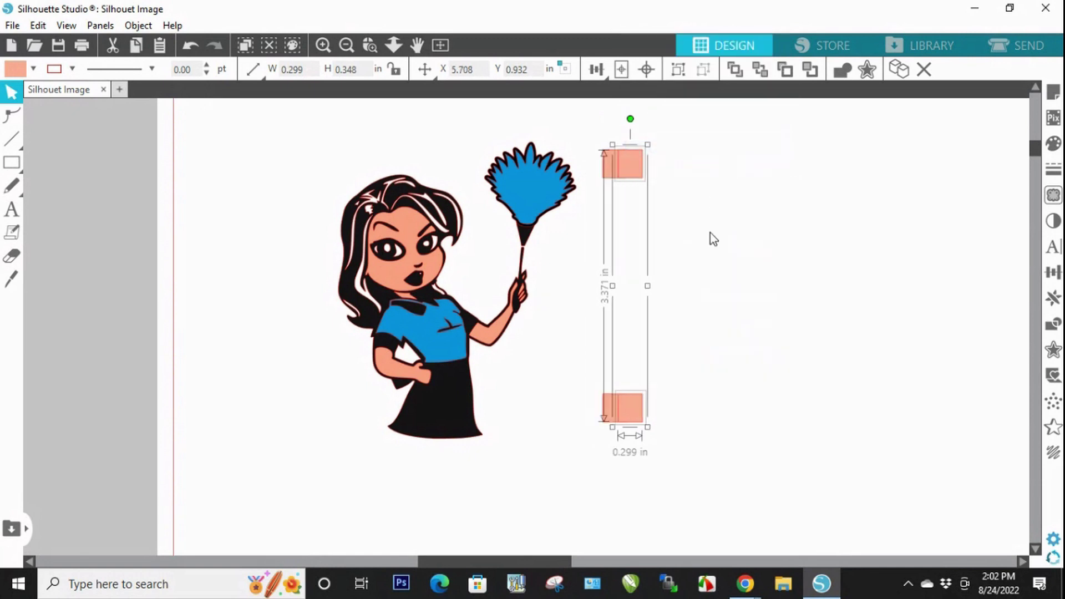
left_click_drag(644, 183, 783, 173)
left_click(857, 208)
Step: Group the rectangle pair nearest the maid with her skin-coloured pieces, then test-move the group and undo that move
left_click(620, 169)
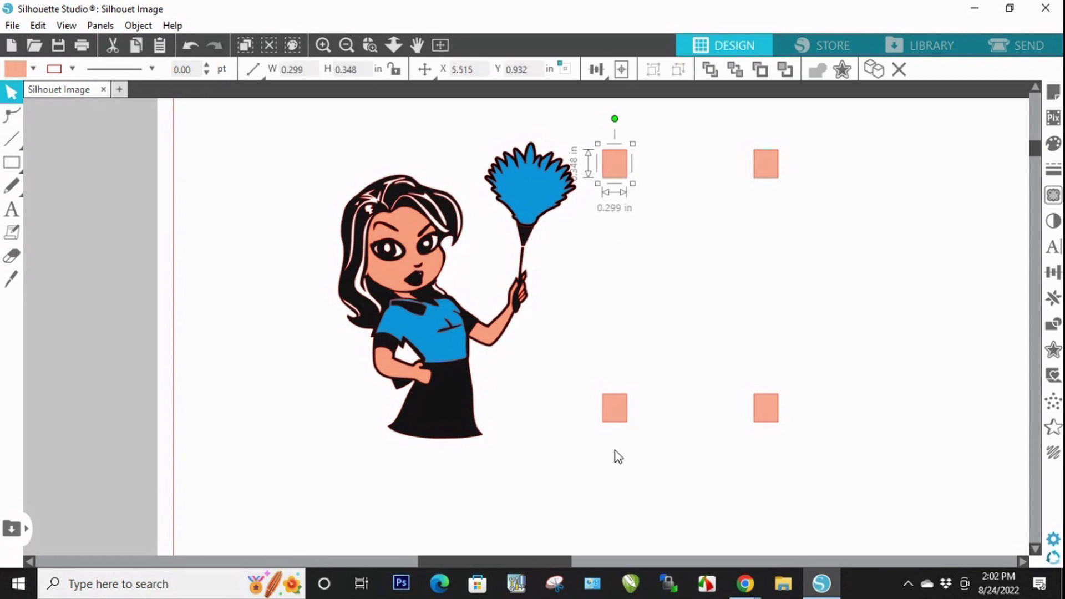
left_click(619, 419, "shift")
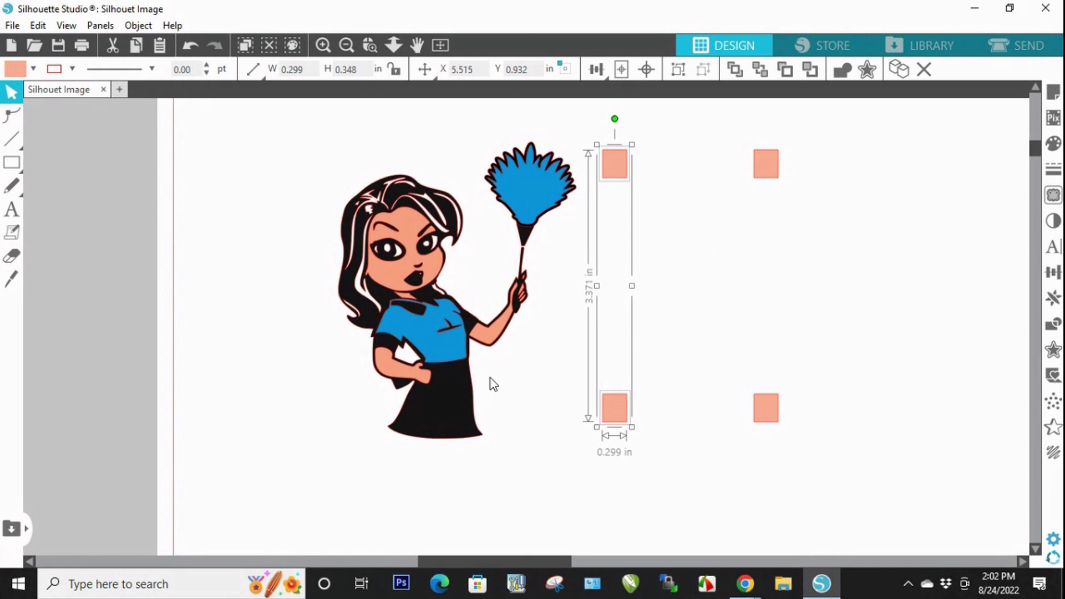
left_click(494, 338, "shift")
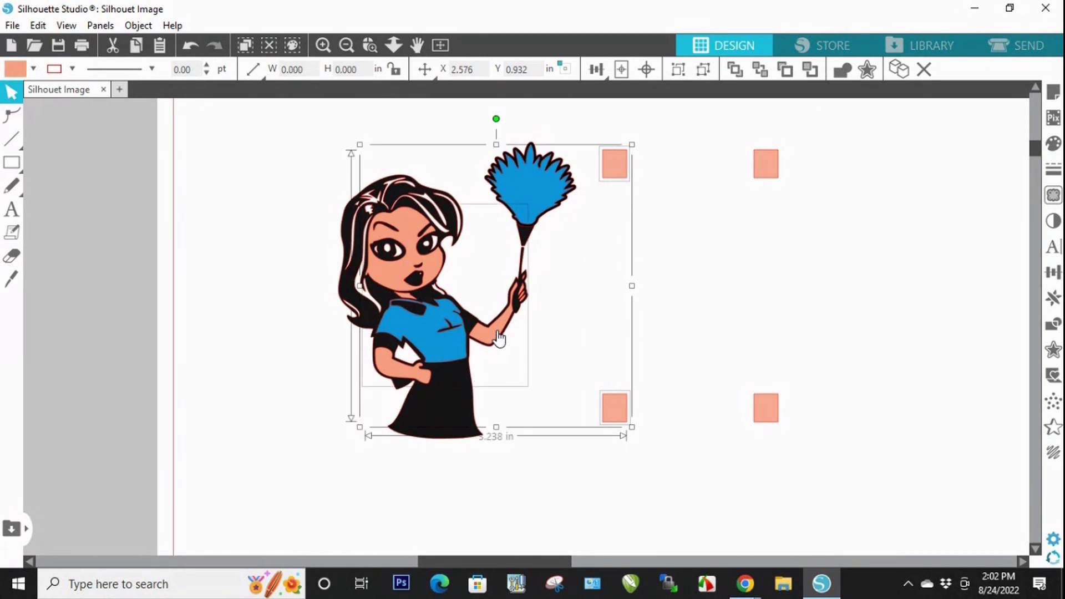
right_click(499, 338)
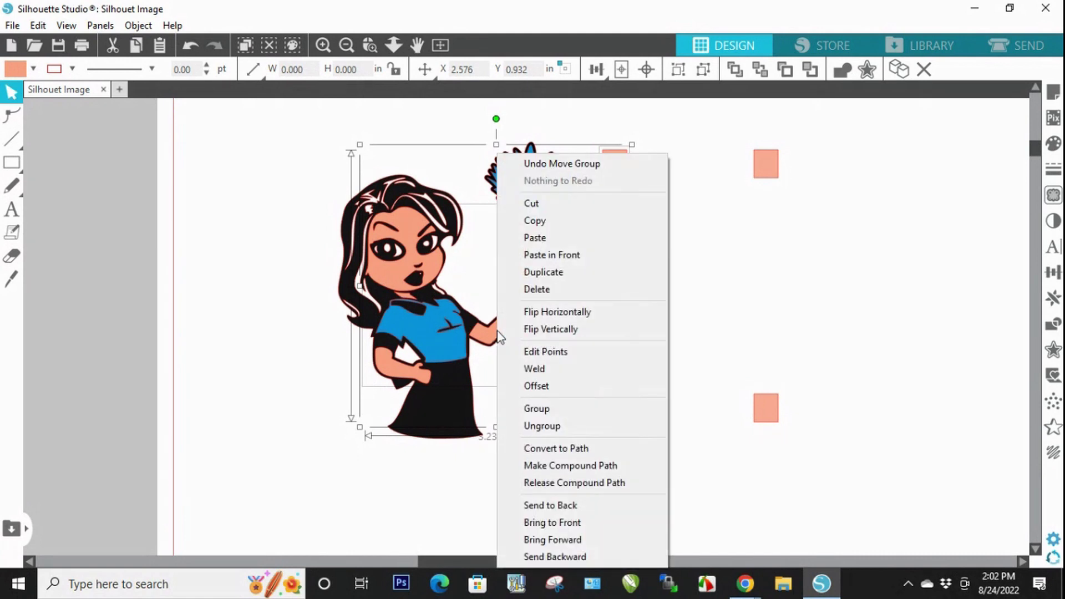
left_click(537, 409)
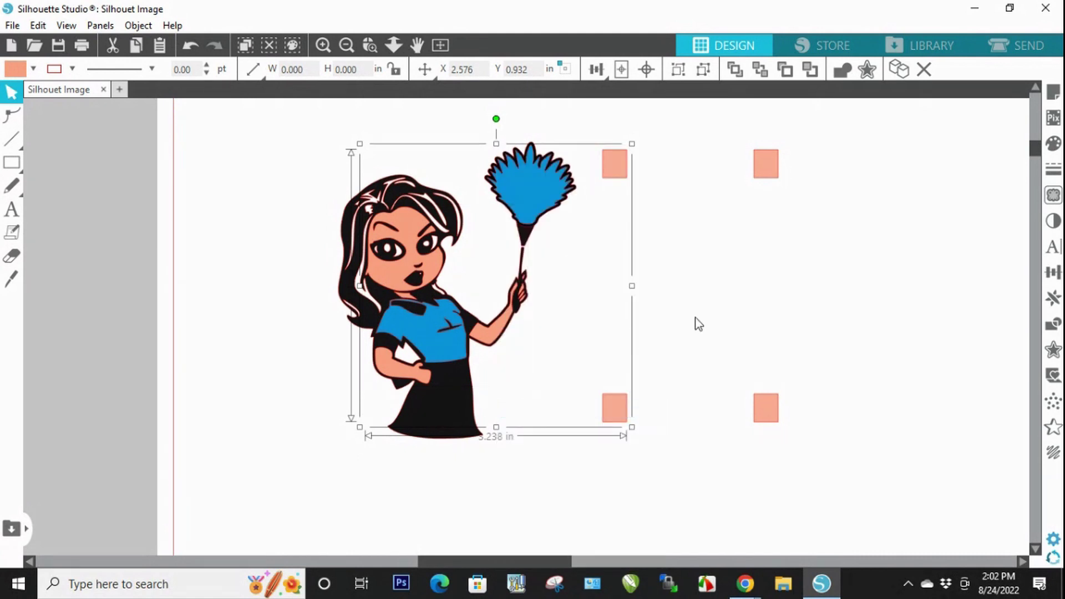
left_click_drag(623, 411, 408, 397)
key("ctrl+z")
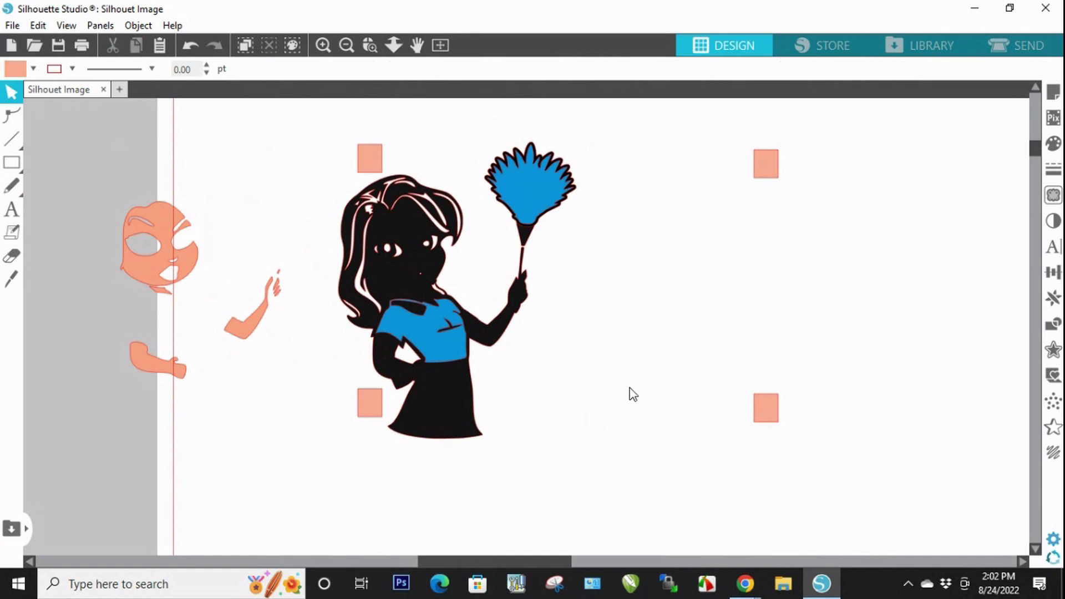
Step: Move the spare pair of rectangles exactly over the pair grouped with the skin-coloured pieces
left_click_drag(731, 131, 832, 435)
left_click_drag(773, 175, 622, 178)
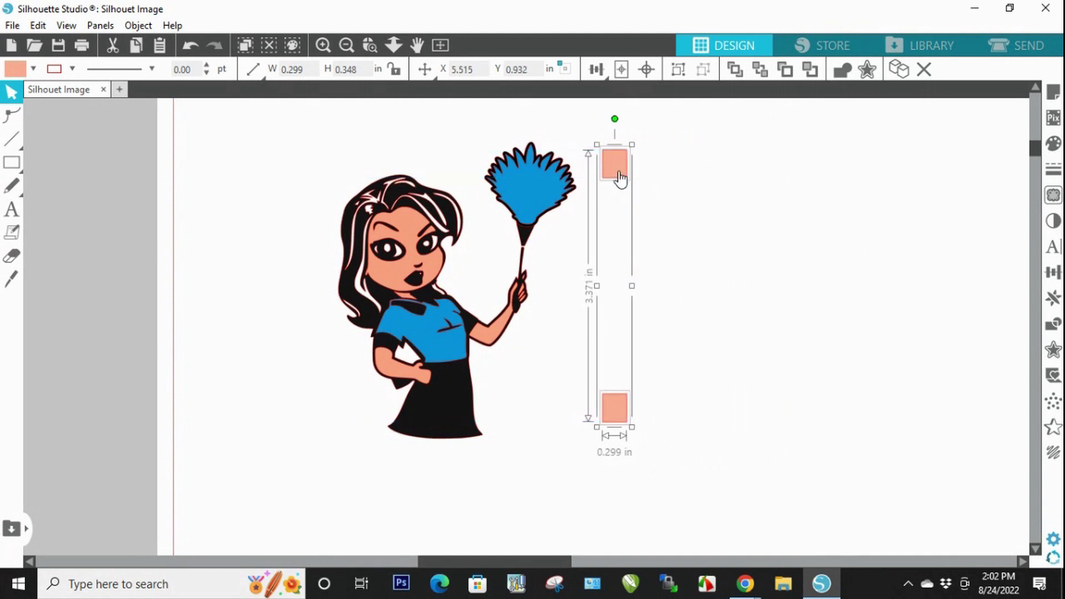
Step: Fill the spare pair of alignment rectangles with black
left_click(324, 52)
left_click(324, 53)
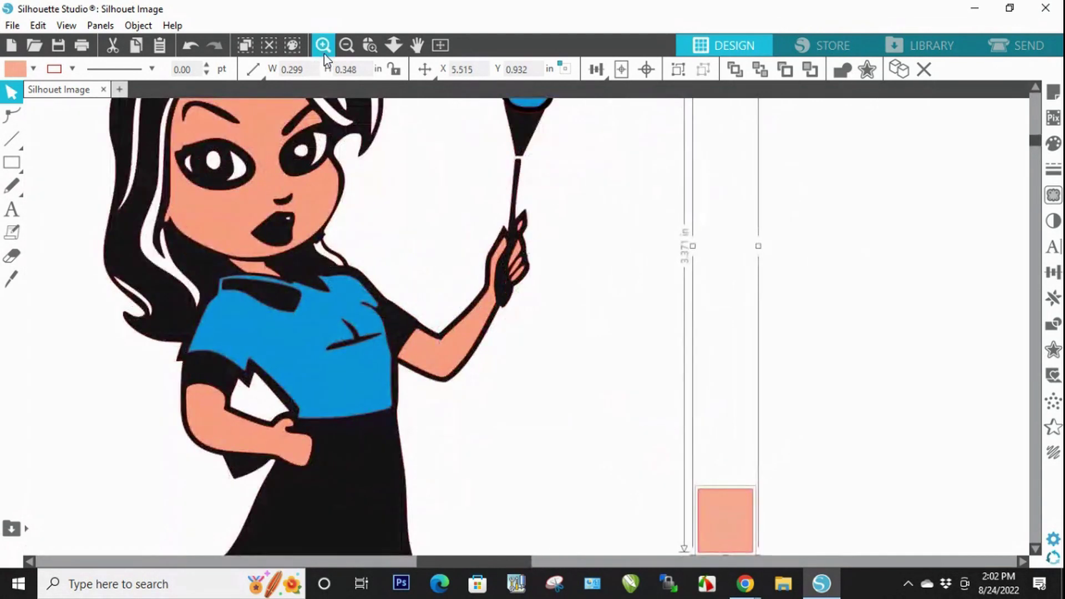
left_click(1055, 147)
left_click(1012, 212)
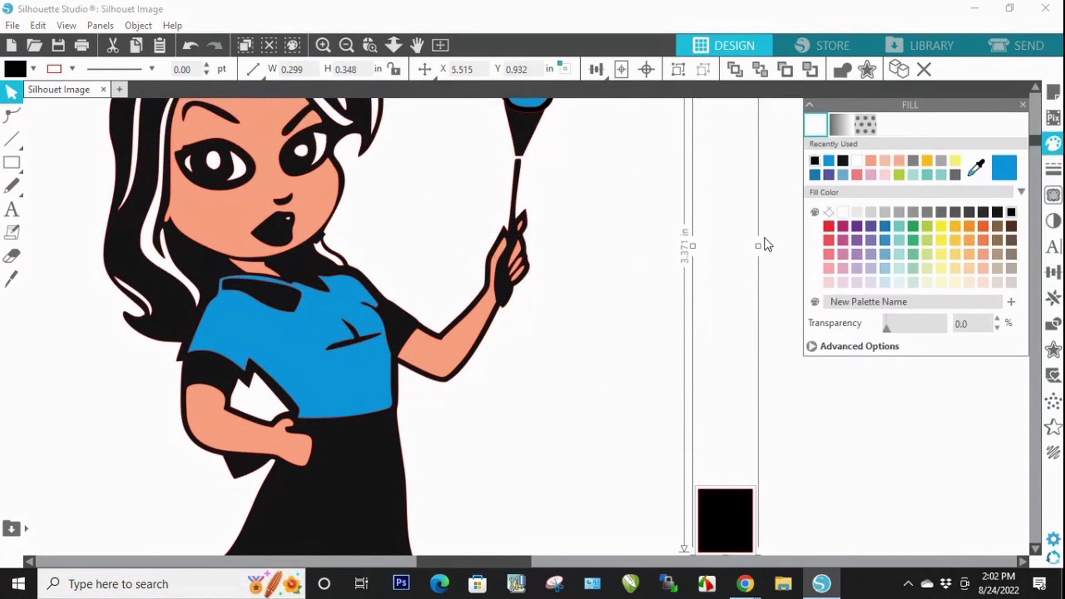
left_click(346, 45)
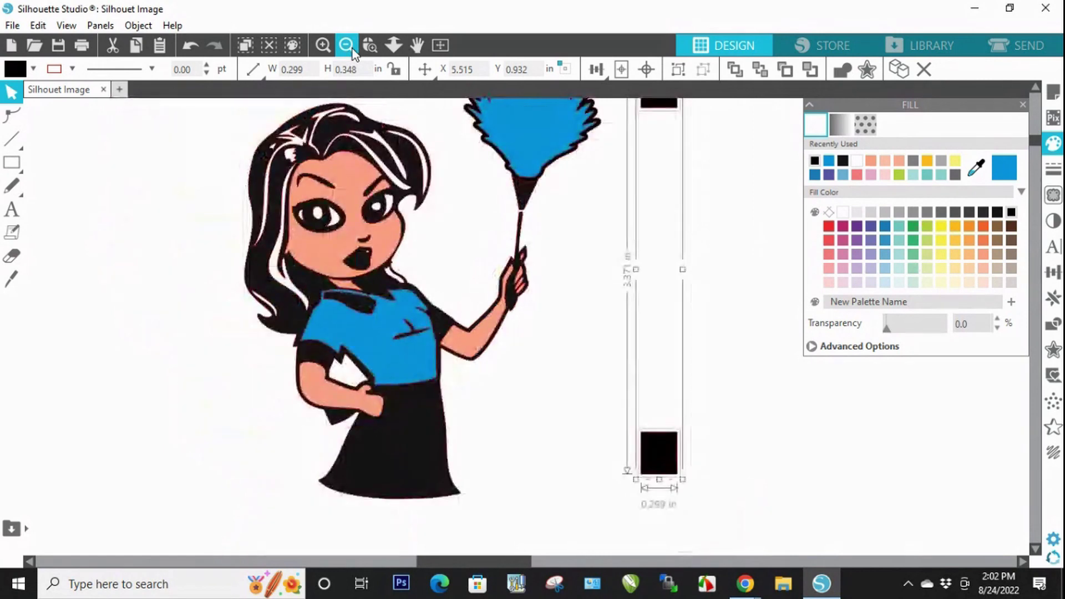
left_click(346, 45)
left_click(715, 447)
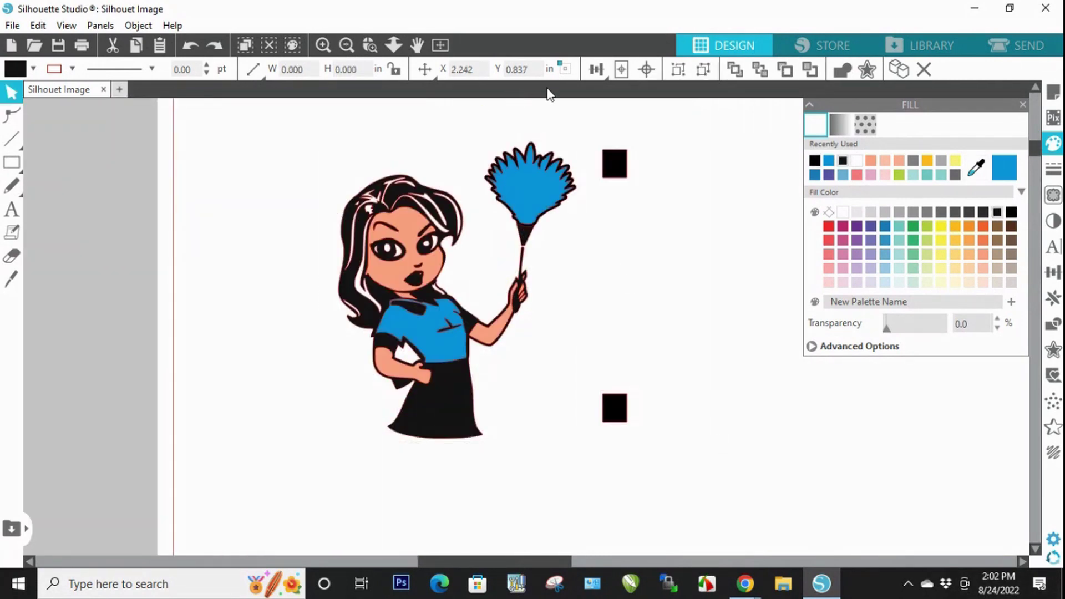
Step: Duplicate the two black alignment rectangles together and move the copied pair horizontally away from the maid
left_click(614, 162)
left_click(623, 418, "shift")
right_click(623, 419)
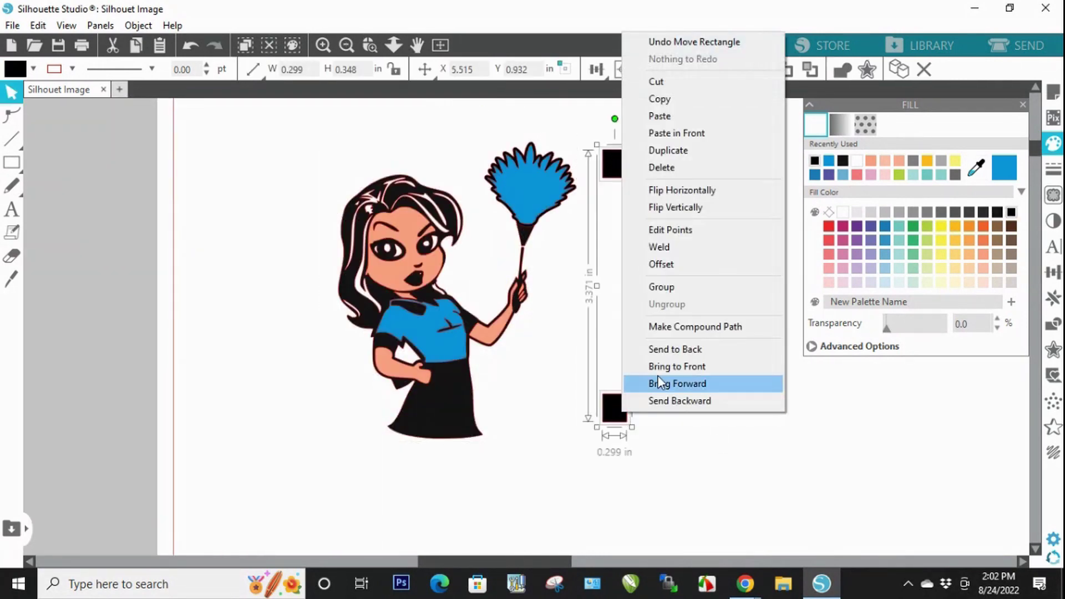
left_click(711, 157)
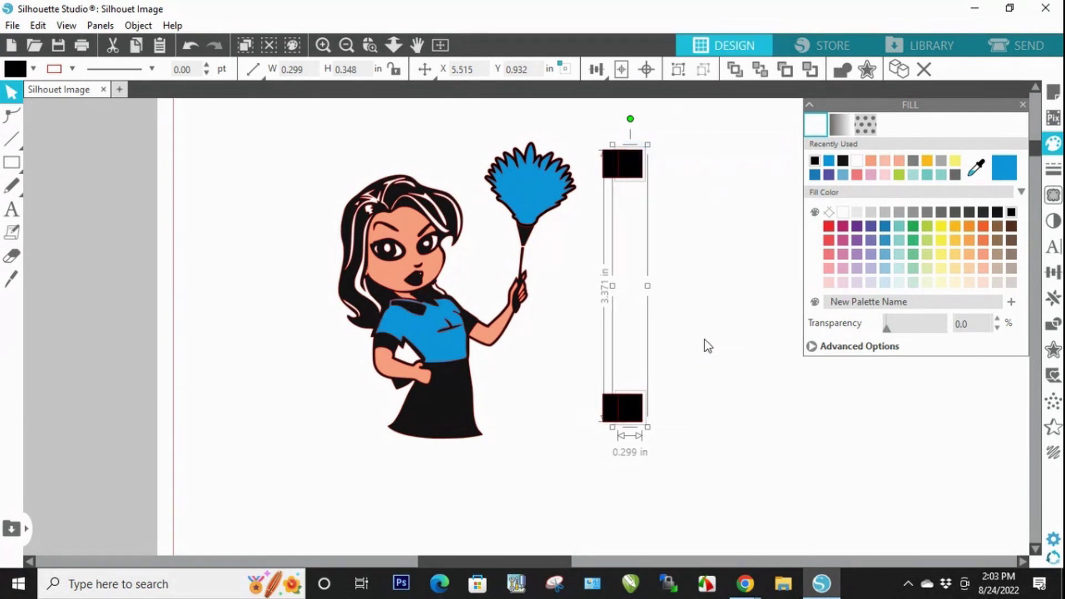
left_click_drag(638, 189, 689, 188)
left_click(757, 264)
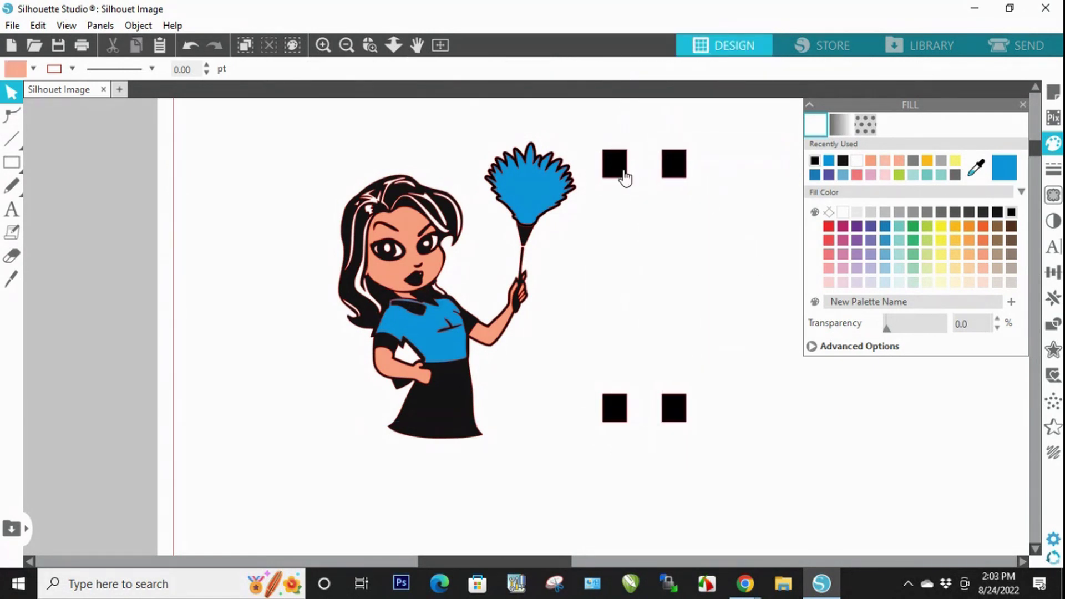
Step: Group the black rectangle pair nearest the maid with her black silhouette layer
left_click(620, 171)
left_click(616, 411, "shift")
left_click(475, 427, "shift")
right_click(476, 424)
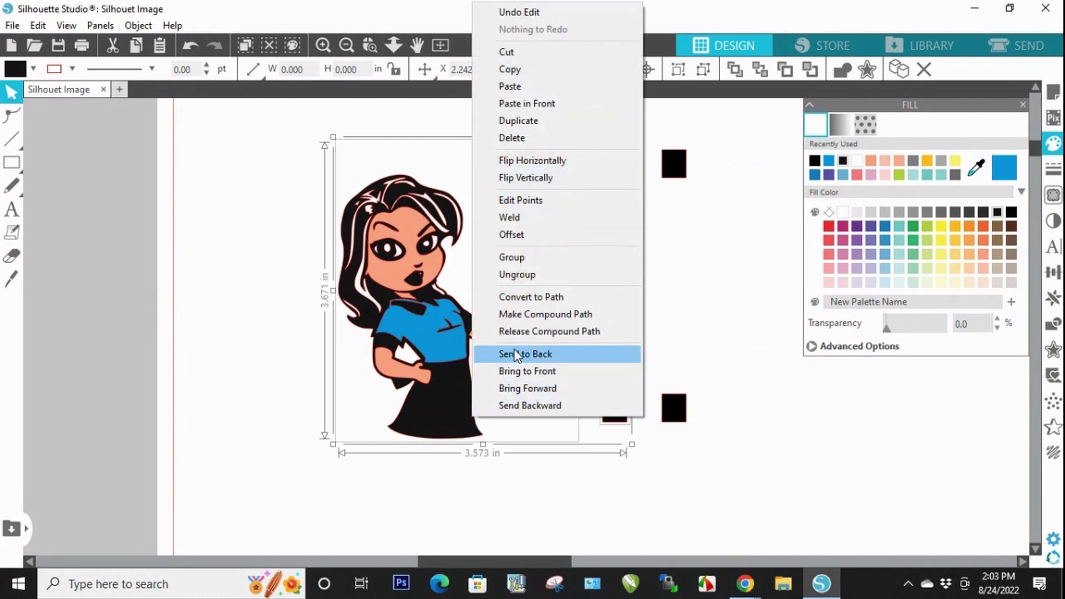
left_click(533, 275)
Step: Test-move the black, blue and skin-coloured groups apart, then undo the moves so the maid is reassembled
left_click_drag(458, 416, 747, 439)
left_click_drag(399, 375, 159, 421)
left_click_drag(494, 335, 412, 426)
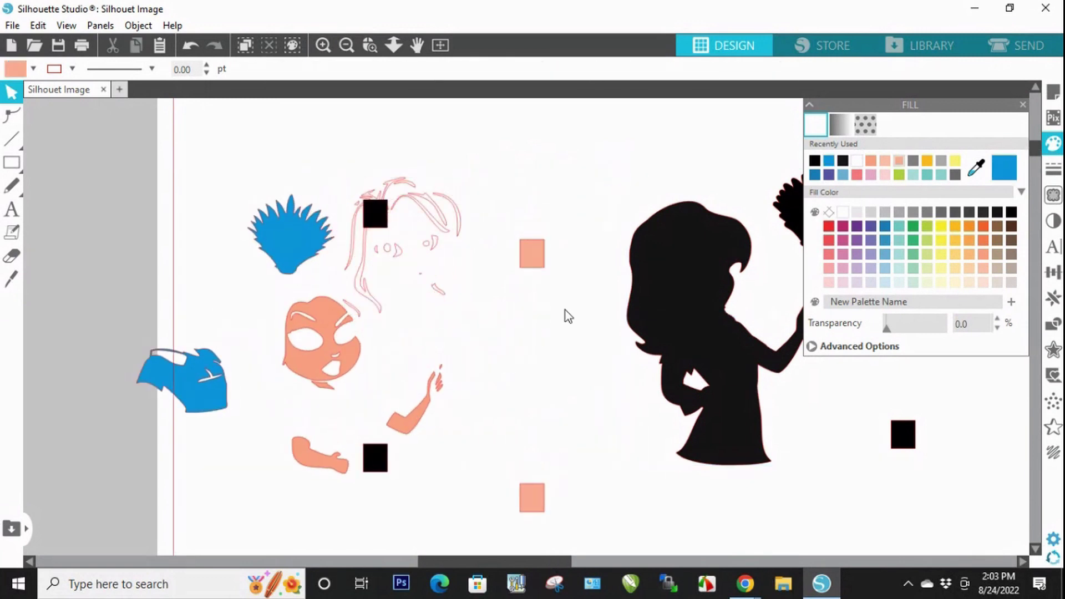
key("ctrl+z")
key("ctrl+z")
key("ctrl+z")
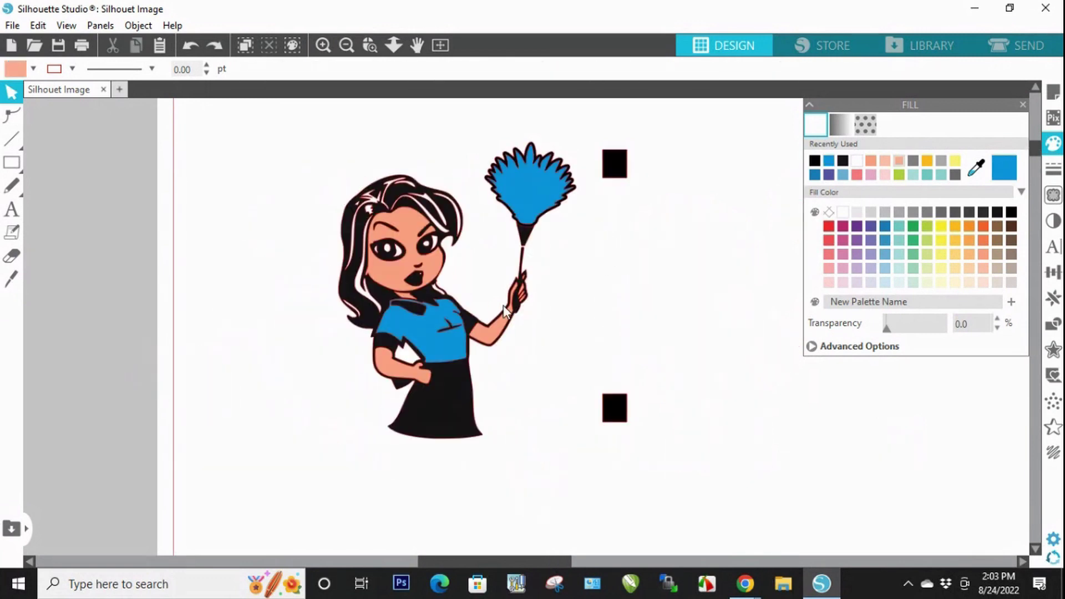
left_click_drag(350, 224, 310, 233)
key("ctrl+z")
left_click(322, 46)
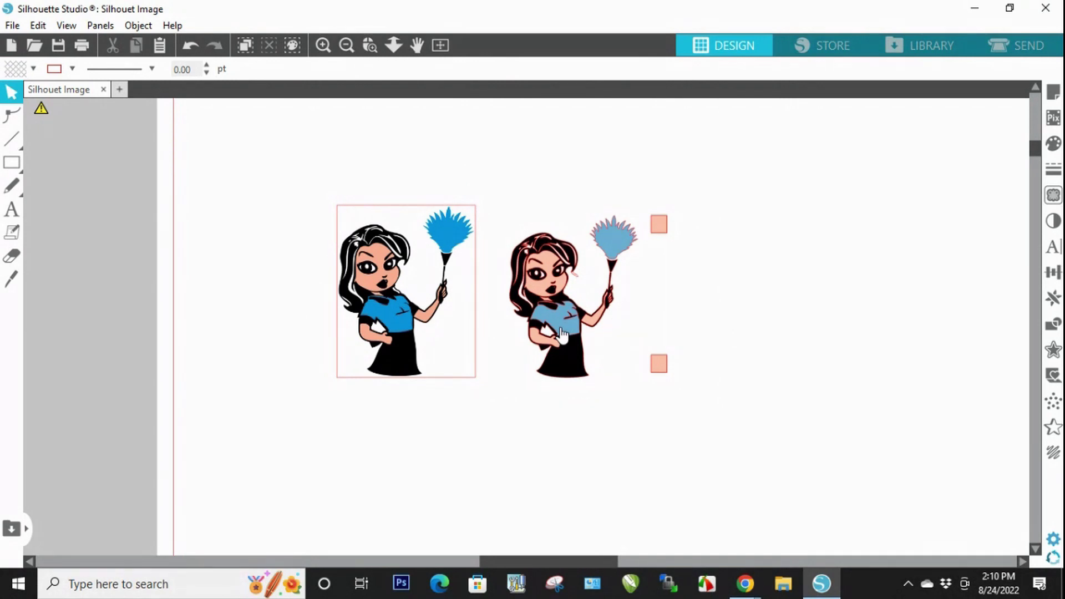
Step: Move the blue and skin-coloured layers off the black silhouette, and shift the original reference image away from it
left_click_drag(562, 335, 866, 302)
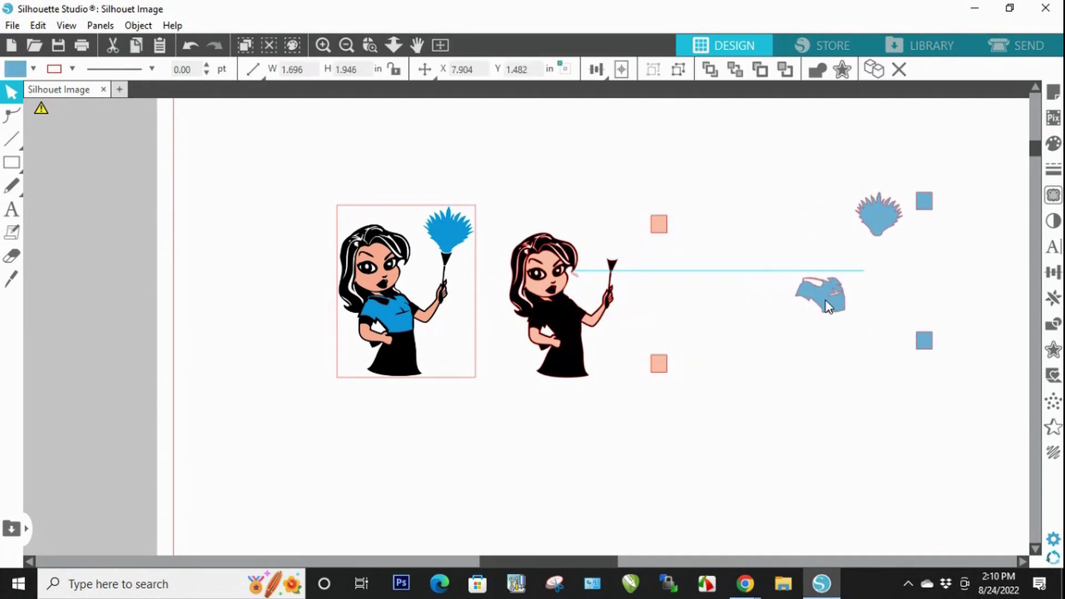
mouse_move(664, 237)
left_mouse_down()
mouse_move(766, 371)
mouse_move(864, 413)
mouse_move(882, 411)
left_mouse_up()
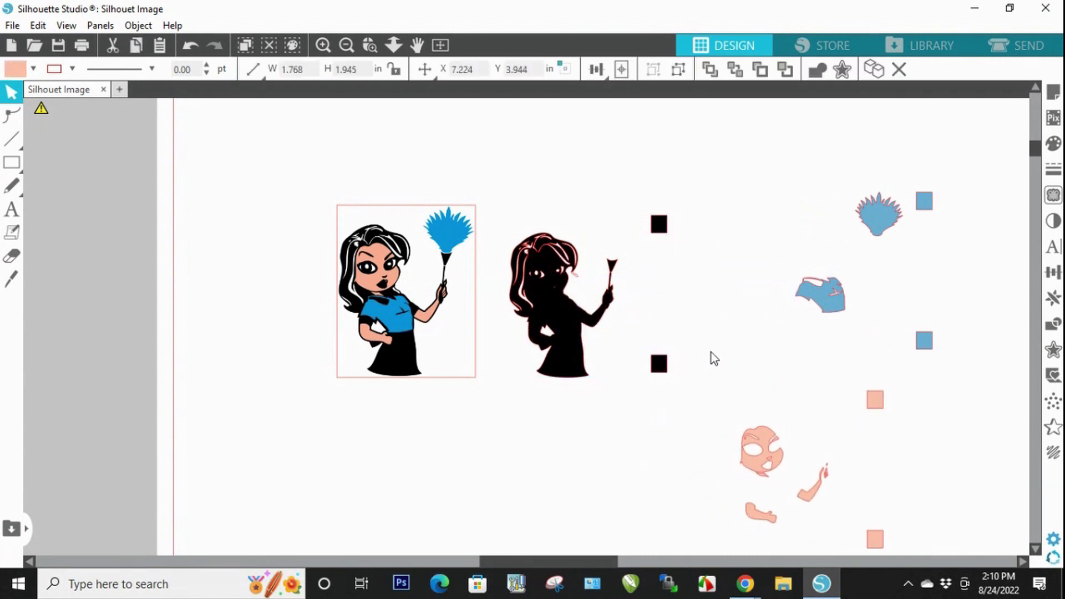
left_click(477, 323)
left_click_drag(450, 321, 302, 296)
Step: Draw a rectangular frame about 2.26 by 2.31 in around the black silhouette and its alignment rectangles, and adjust its upper edge
left_click(11, 162)
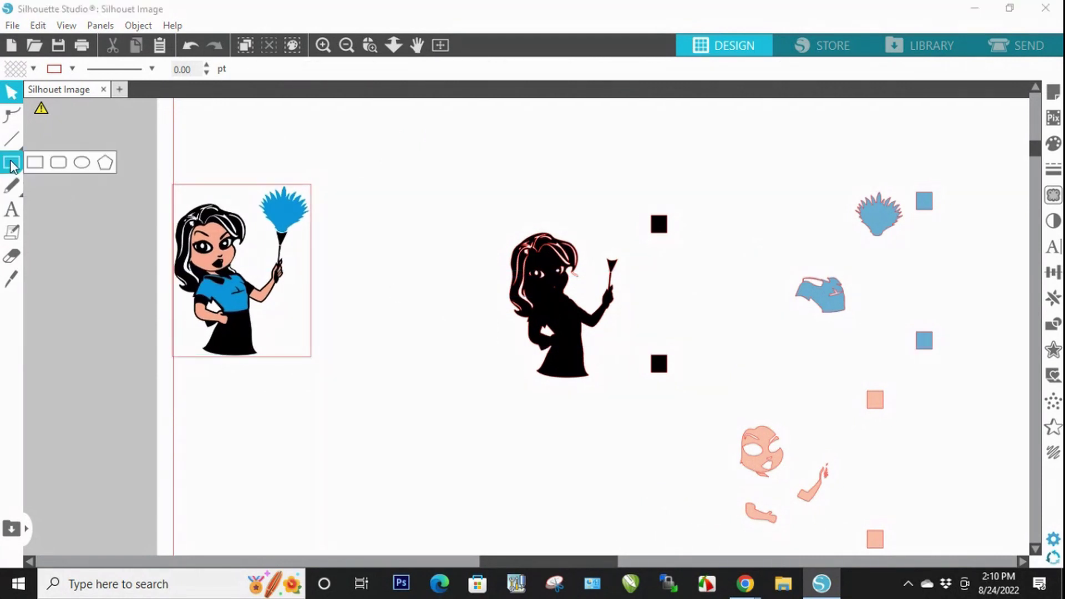
left_click(34, 163)
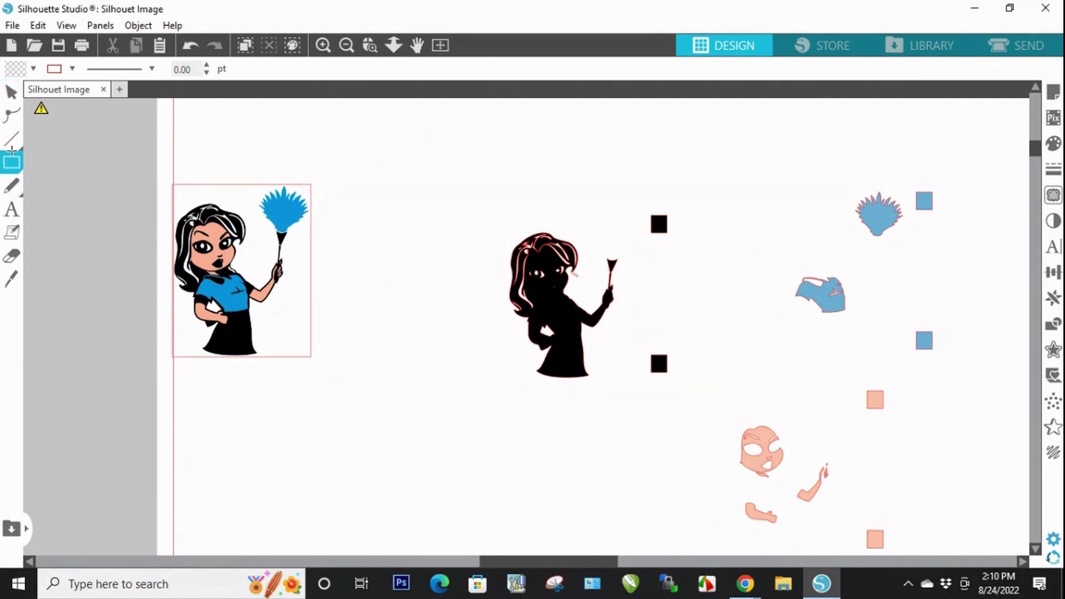
mouse_move(492, 194)
left_mouse_down()
mouse_move(638, 378)
mouse_move(684, 387)
mouse_move(674, 382)
left_mouse_up()
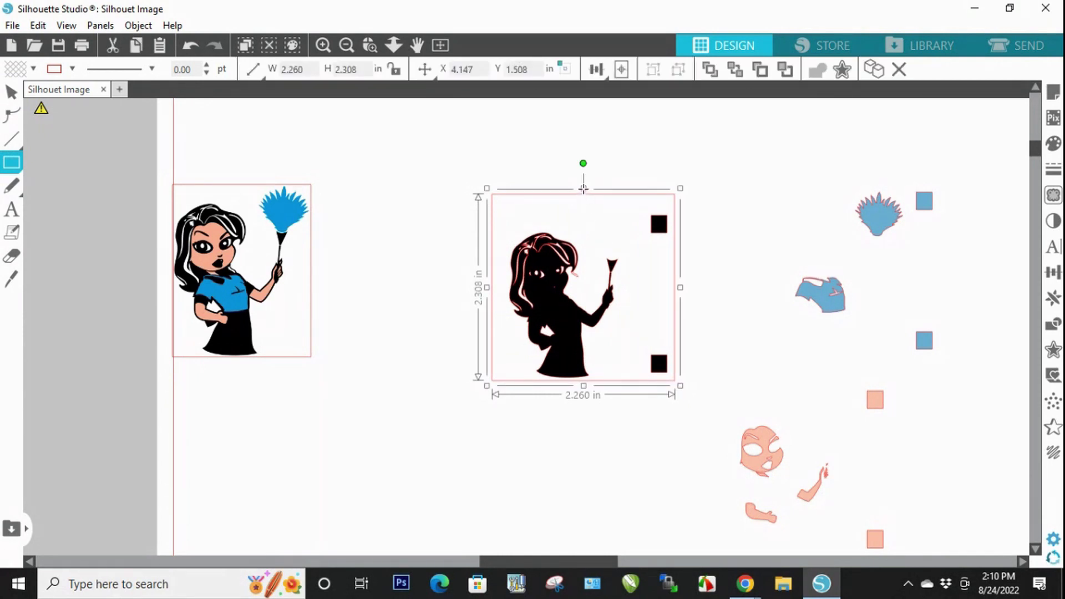
left_click(11, 91)
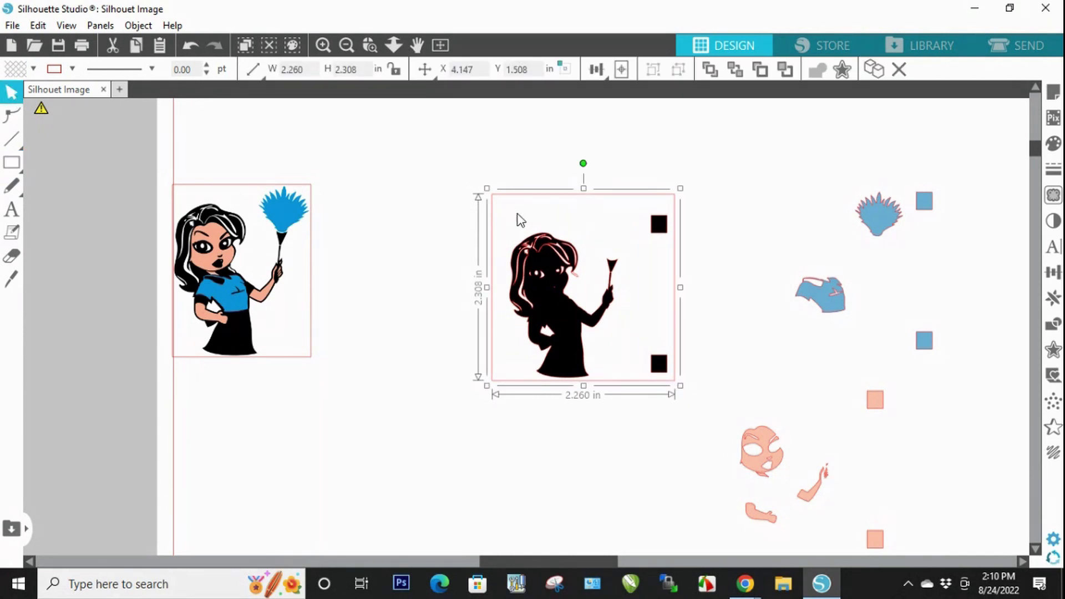
left_click_drag(583, 188, 584, 203)
key("ctrl+z")
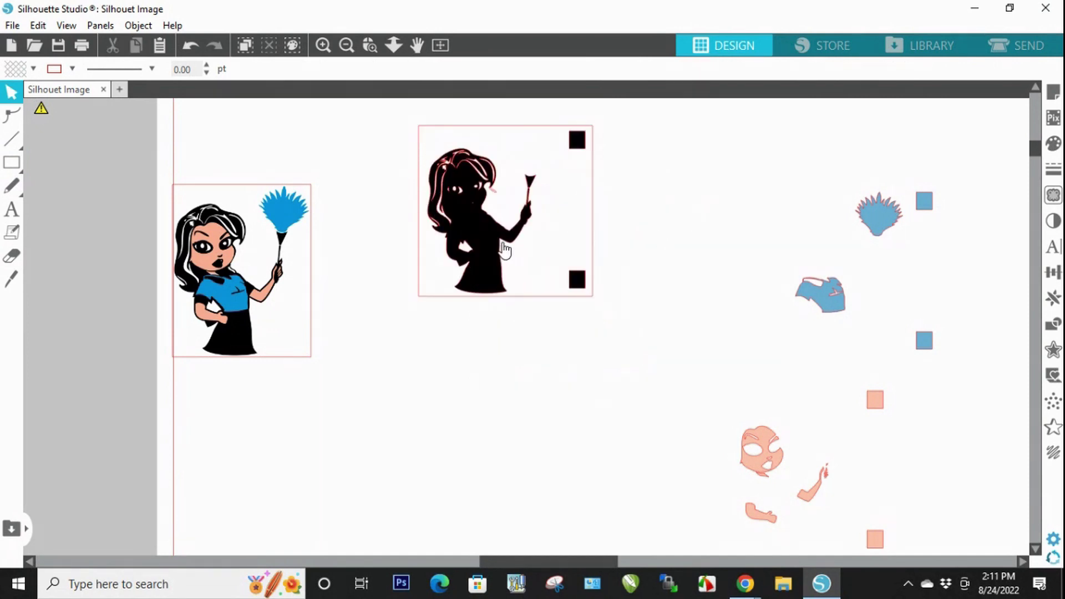
Step: Move the black layer out of the frame, put the blue layer inside, and shift the frame slightly to enclose it
left_click_drag(504, 249, 425, 467)
left_click_drag(377, 397, 270, 442)
left_click(673, 399)
left_click_drag(888, 214, 519, 160)
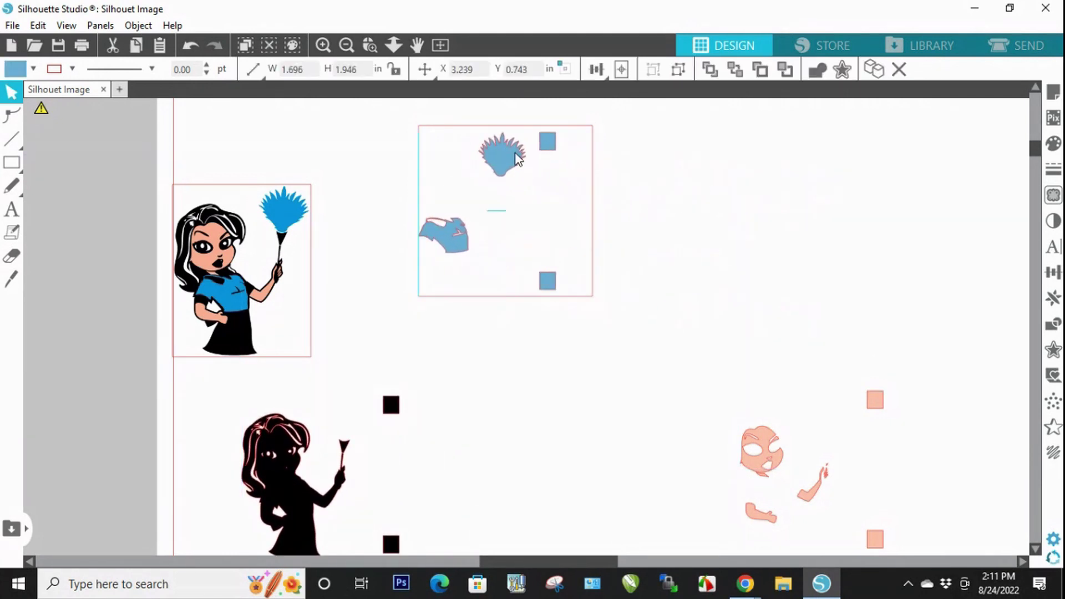
left_click(783, 297)
left_click_drag(591, 234, 584, 234)
left_click(578, 237)
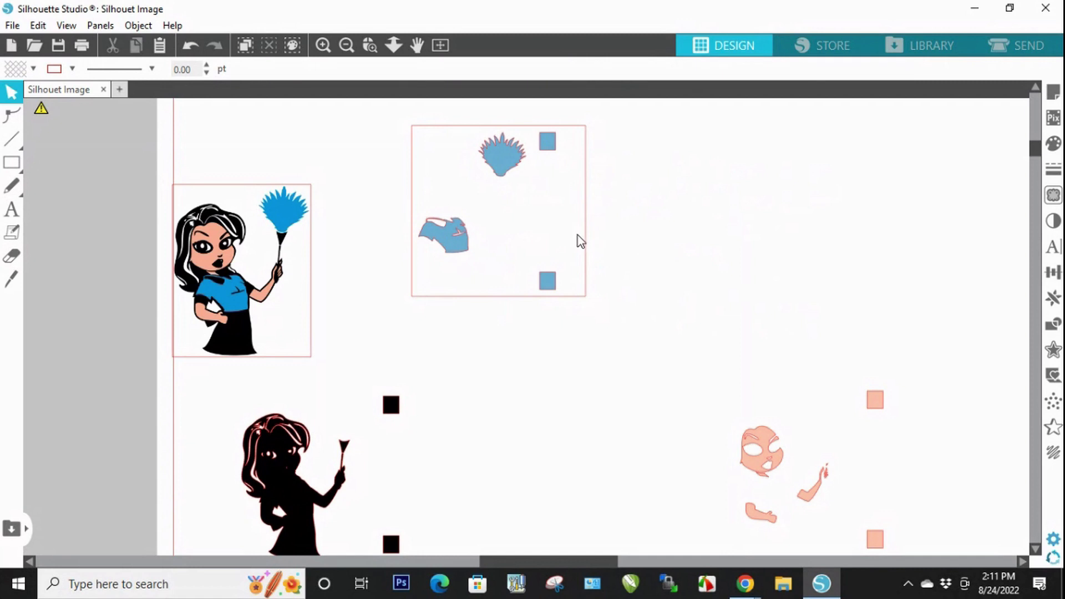
Step: Stretch the frame to about three times its width, try moving the blue layer to its far end, and undo that move
left_click(589, 238)
left_click_drag(591, 211, 934, 248)
left_click(397, 205)
left_click(448, 233)
left_click_drag(447, 226, 780, 221)
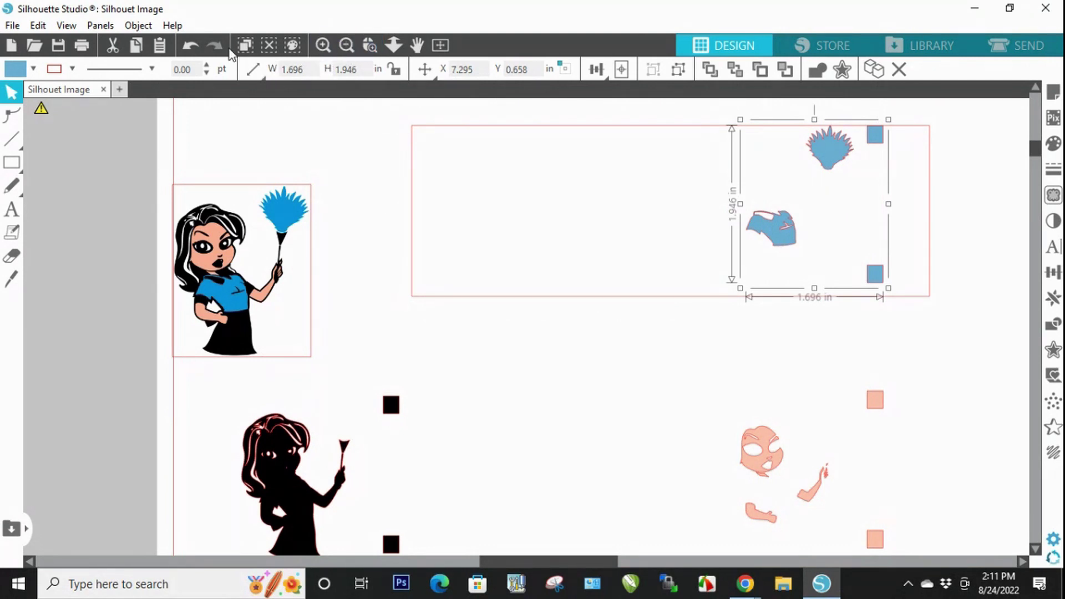
left_click(190, 45)
left_click(190, 45)
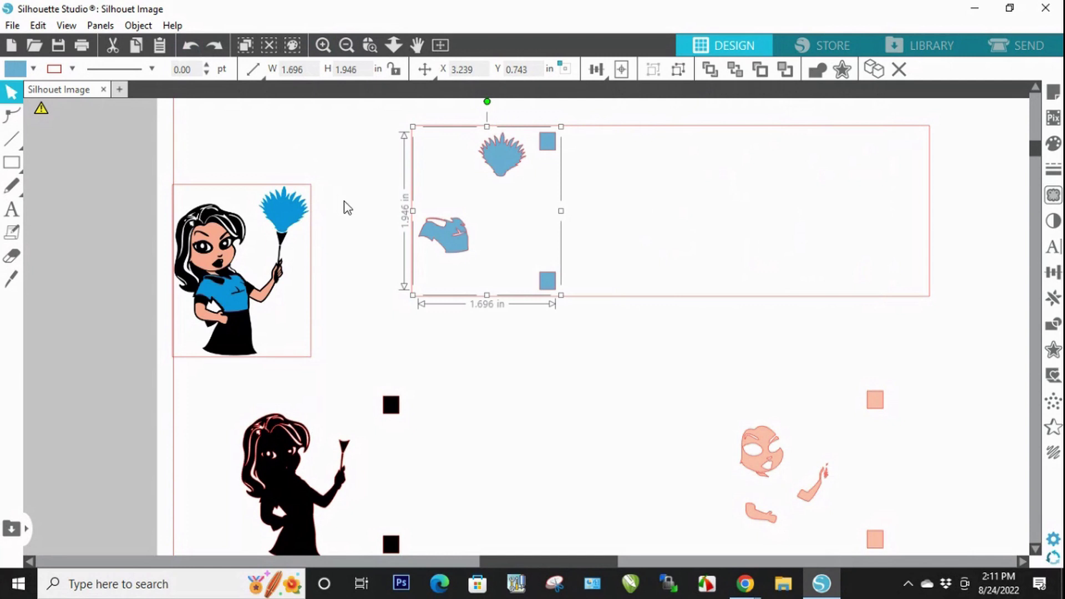
Step: Move the blue layer to the far end of the wide frame and place the skin-coloured layer at its near end
left_click(637, 248)
left_click(549, 285)
left_click(547, 285)
left_click(546, 284)
left_click_drag(546, 285, 907, 235)
left_click(872, 408)
left_click_drag(872, 408, 549, 145)
left_click(720, 304)
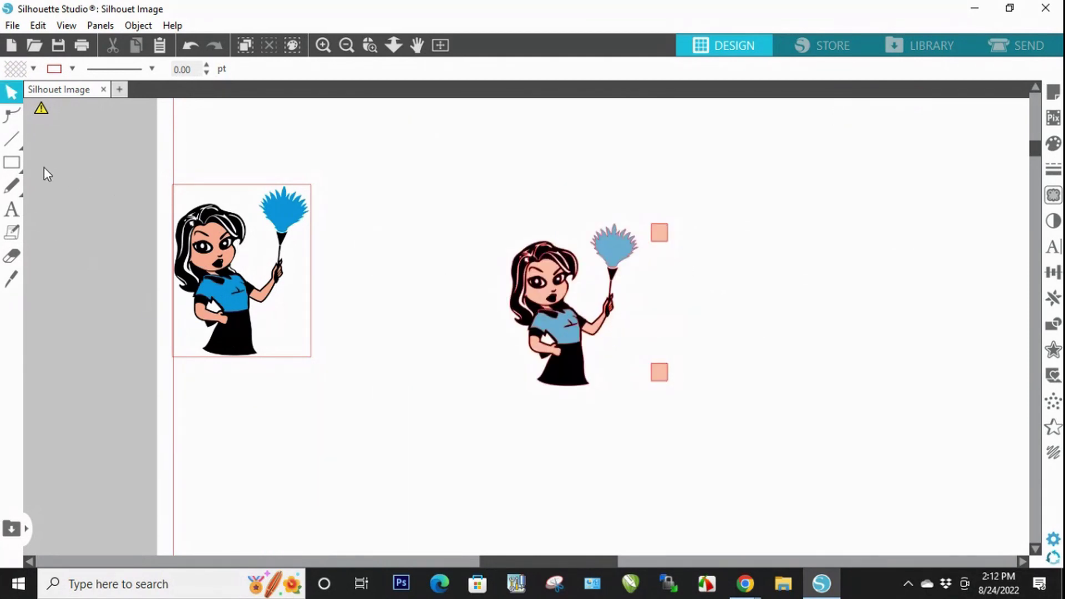
Step: Draw a frame about 2.21 in wide around the stacked maid and alignment rectangles, and reduce its height to about 2.17 in
left_click(36, 162)
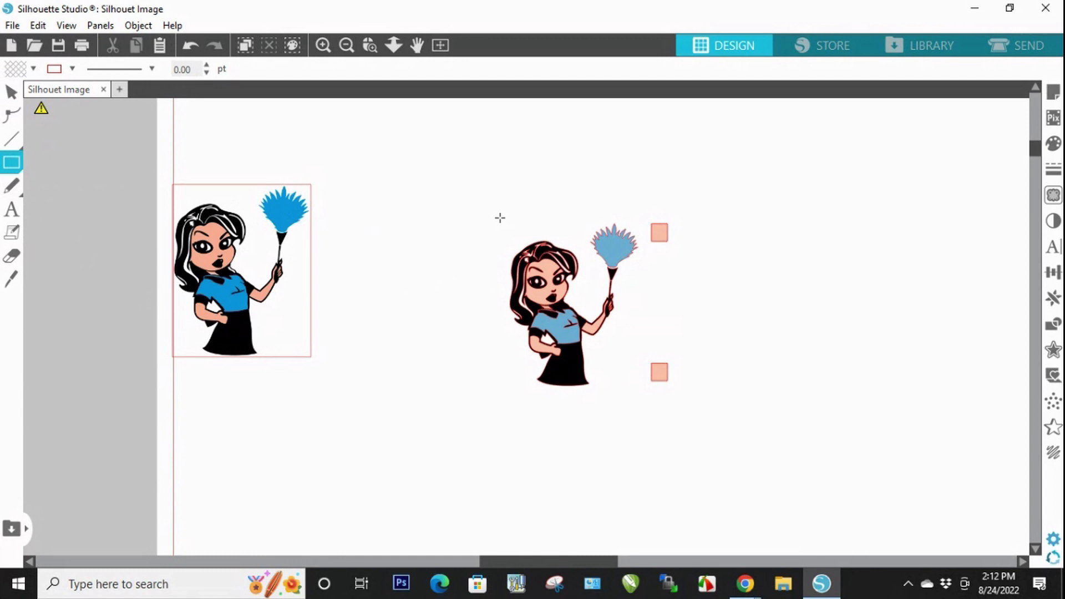
left_click_drag(499, 203, 678, 392)
left_click(11, 92)
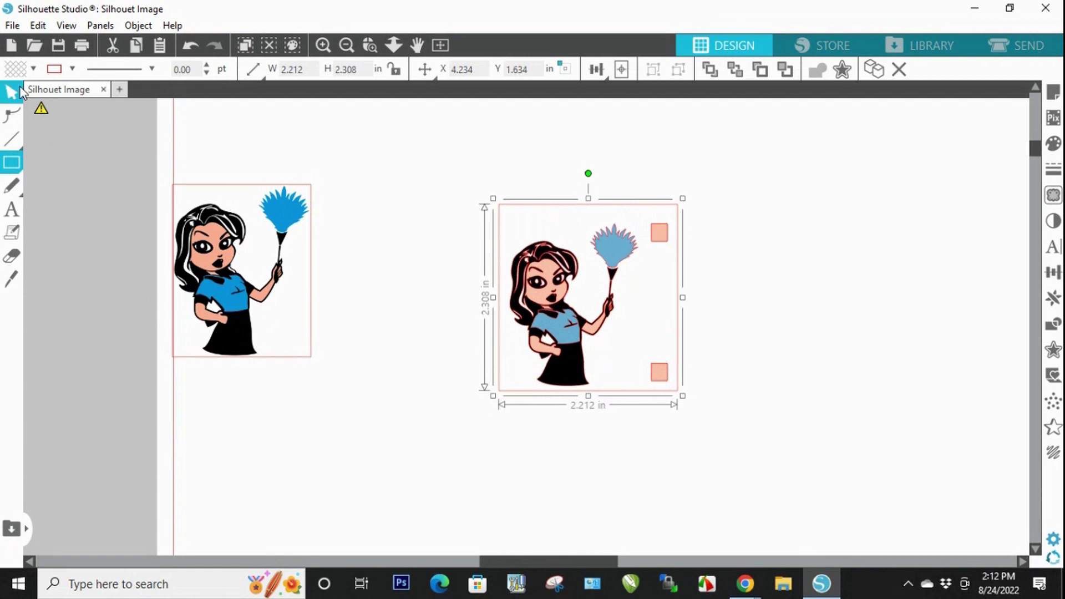
left_click_drag(588, 199, 588, 210)
left_click(430, 264)
Step: Try flipping the framed maid with all her layers horizontally, then undo the flip
left_click_drag(438, 190, 720, 407)
right_click(668, 338)
left_click(768, 313)
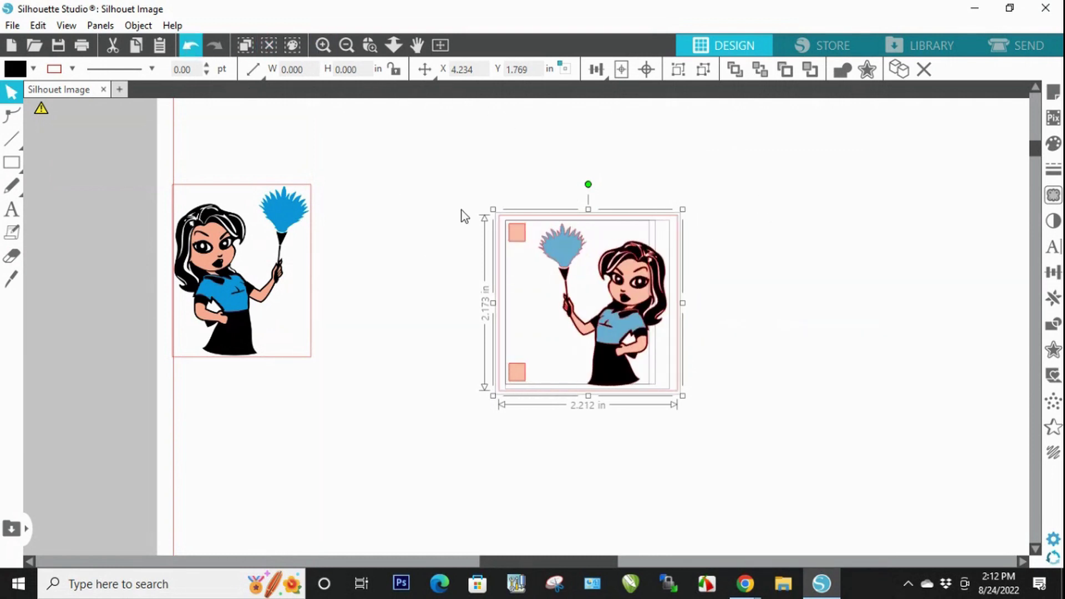
key("ctrl+z")
Step: Duplicate the framed maid with all layers twice, and place one copy on each side of the original
right_click(536, 154)
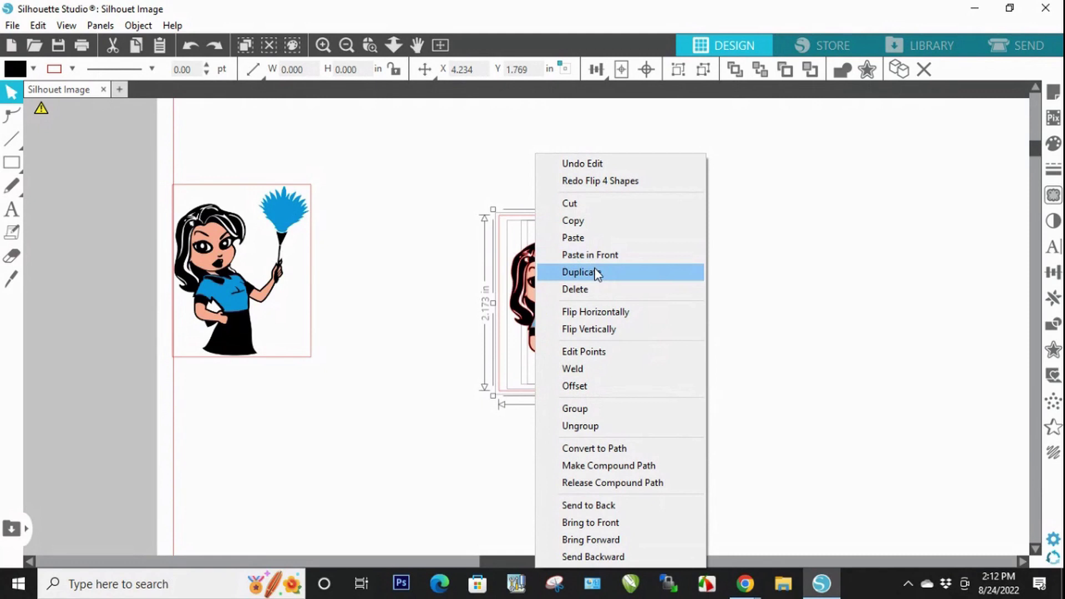
left_click(597, 272)
left_click_drag(632, 300, 907, 297)
right_click(908, 297)
left_click(980, 269)
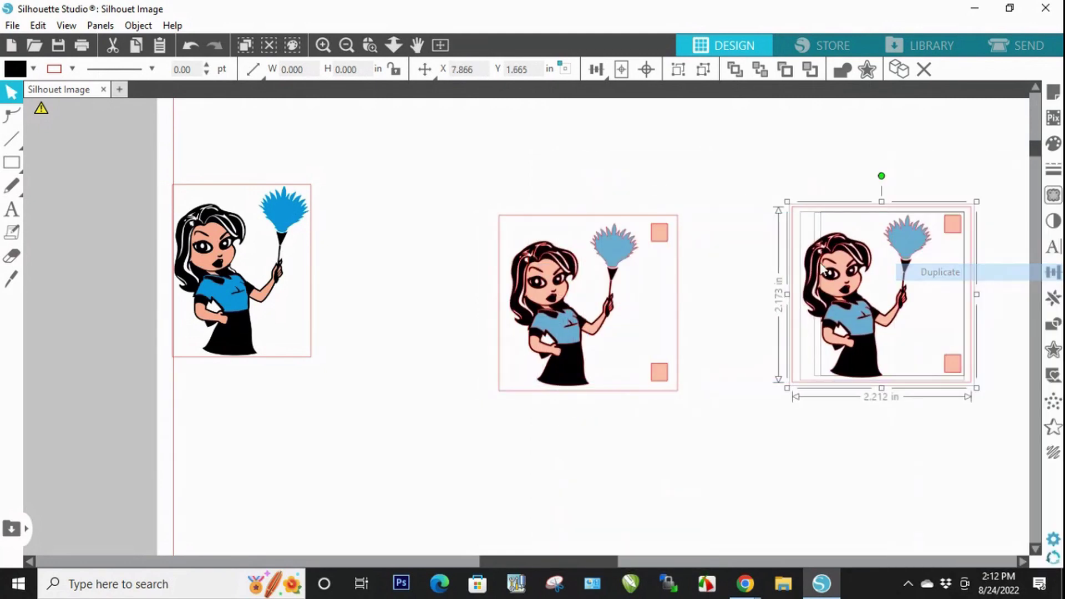
left_click_drag(845, 308, 394, 355)
Step: Move the reference image off the page and space the three framed maids apart in a row
left_click_drag(244, 277, 30, 277)
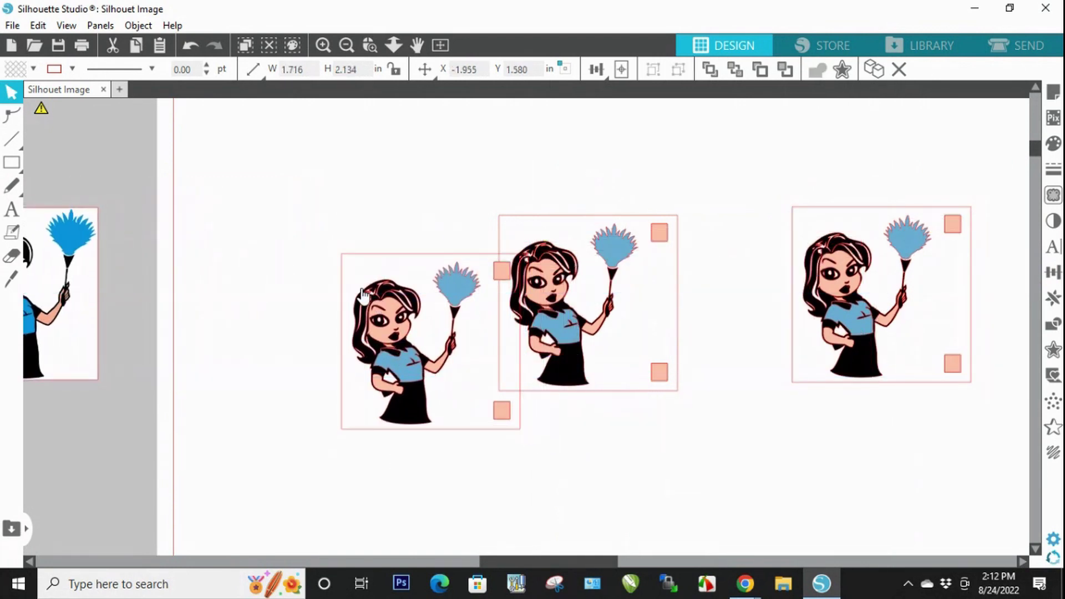
left_click_drag(366, 305, 299, 267)
left_click(894, 370)
left_click_drag(875, 333, 797, 334)
left_click(841, 468)
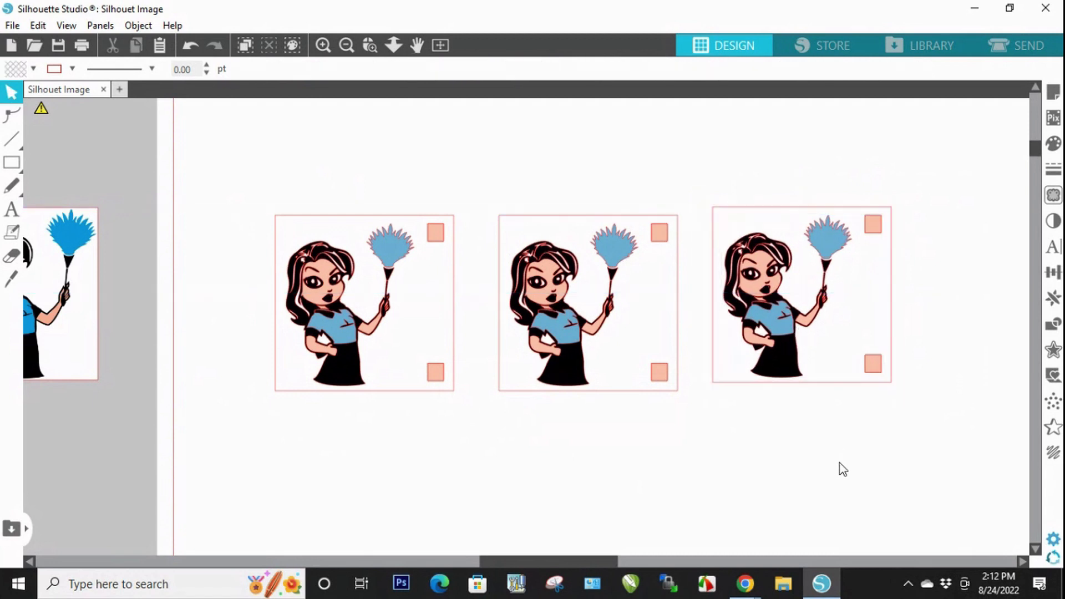
Step: Delete the blue and skin-coloured layers from the rightmost framed maid, keeping only its black layer
left_click(830, 257)
key("Delete")
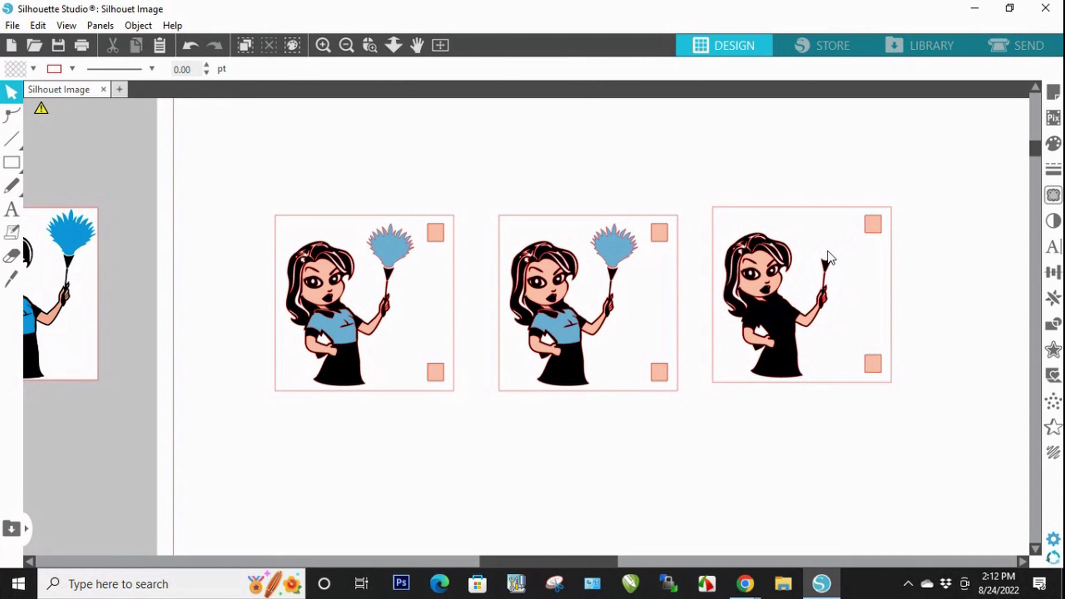
left_click(776, 287)
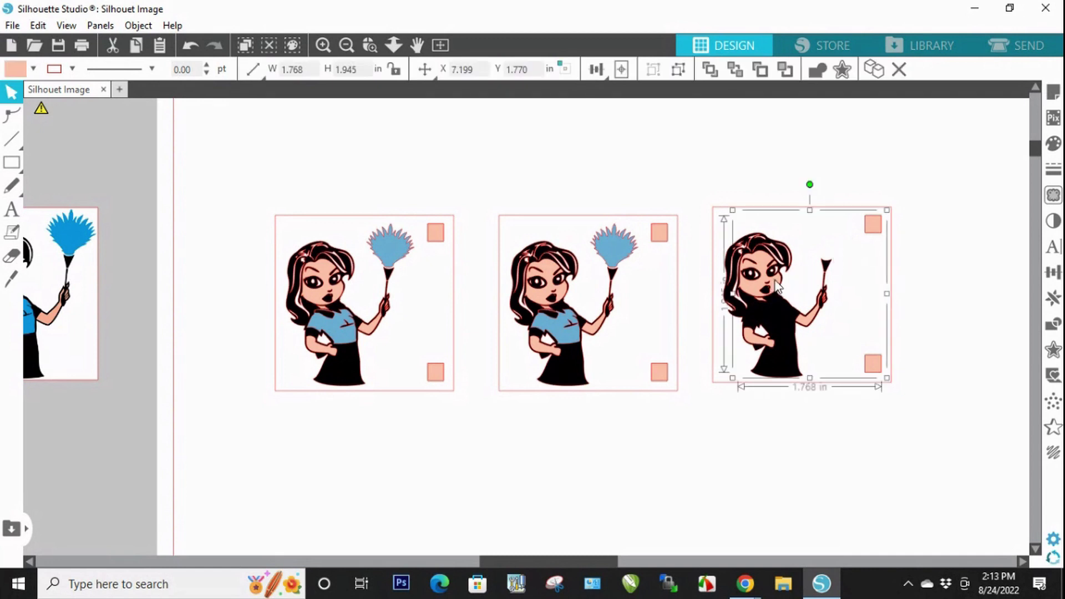
key("Delete")
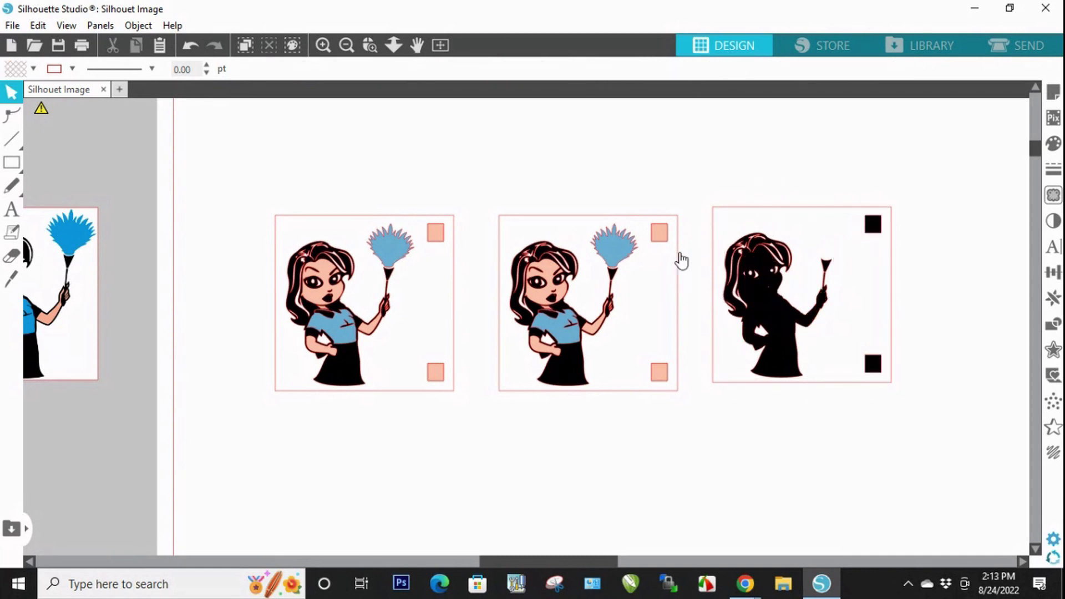
Step: Delete the skin-coloured and black layers from the middle framed maid, keeping only its blue layer
left_click(658, 234)
key("Delete")
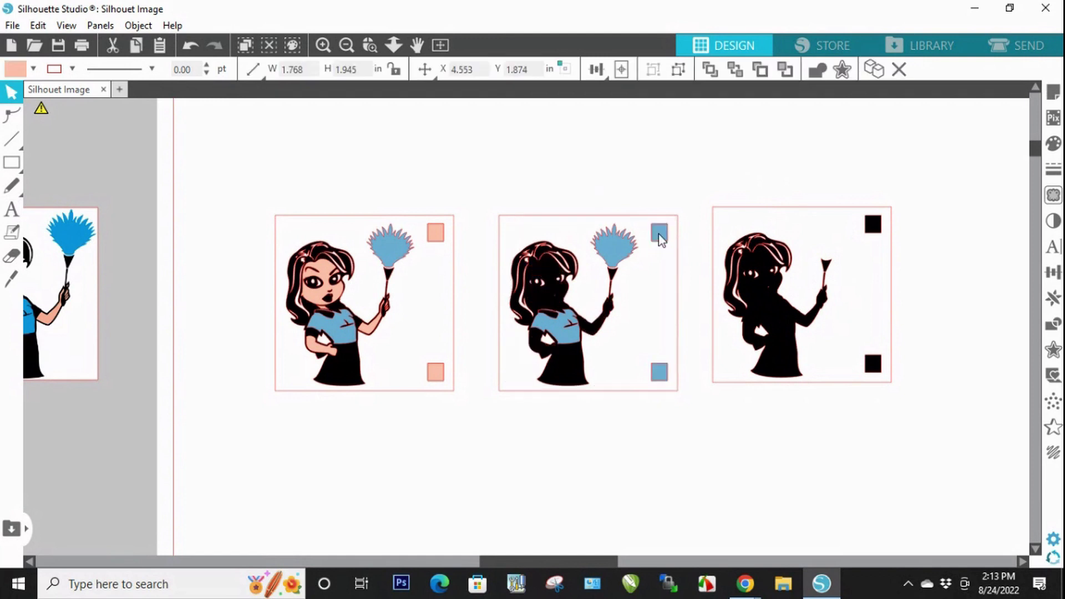
left_click(561, 299)
key("Delete")
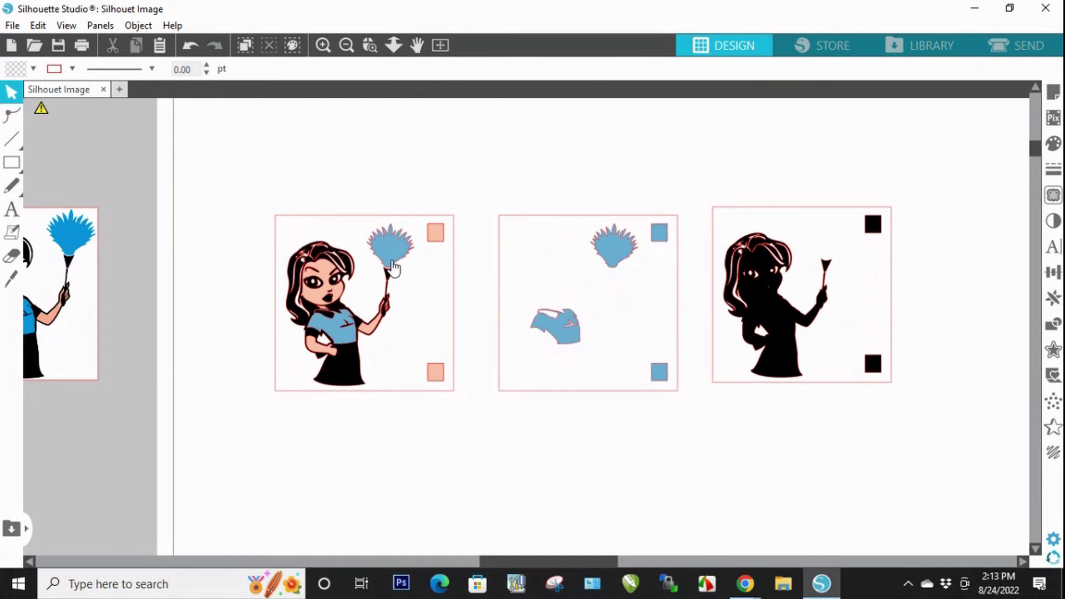
Step: Delete the blue and black layers from the leftmost framed maid, keeping only its skin-coloured layer
left_click(387, 254)
key("Delete")
left_click(348, 369)
key("Delete")
Step: Move the black framed layer down to line up with the blue and skin-coloured framed layers
left_click_drag(708, 164, 887, 387)
left_click_drag(798, 323, 797, 331)
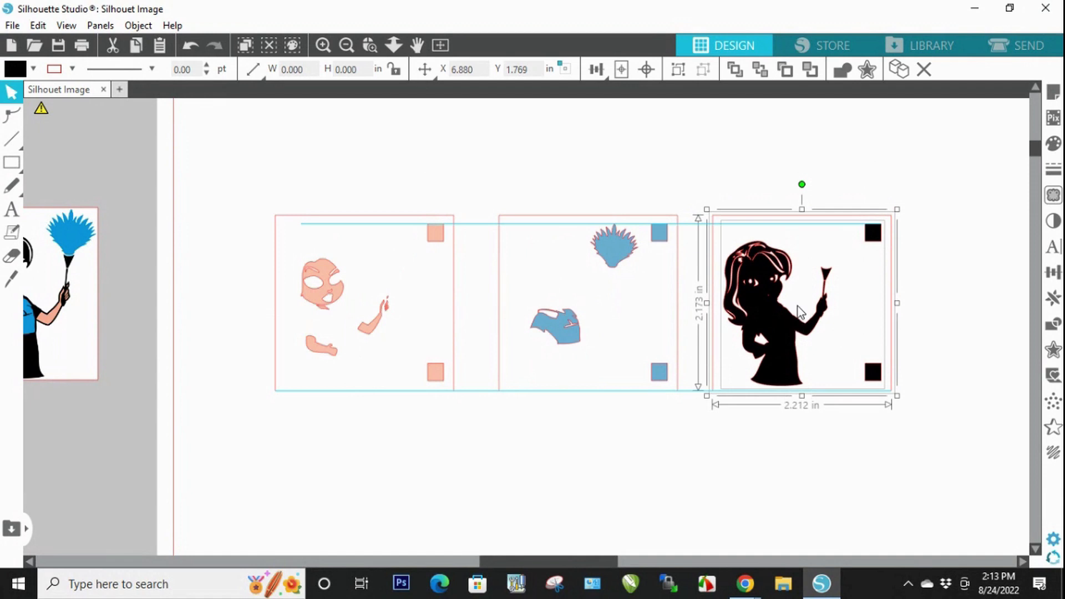
left_click(782, 162)
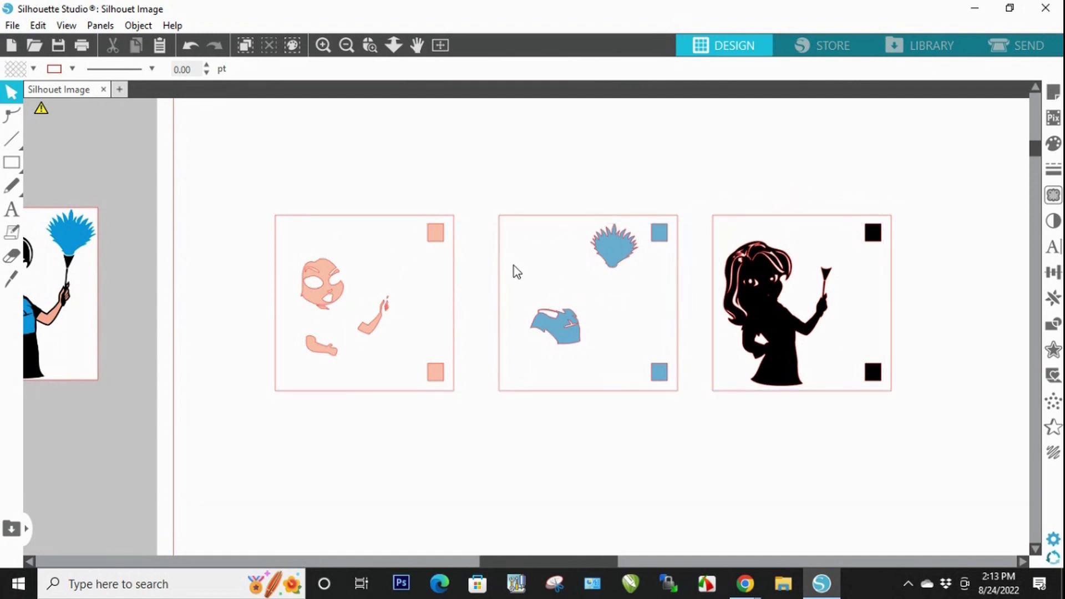
Step: Overlay the blue framed layer on the black framed layer, matching their alignment squares
left_click_drag(479, 172, 622, 405)
left_click_drag(671, 430, 681, 431)
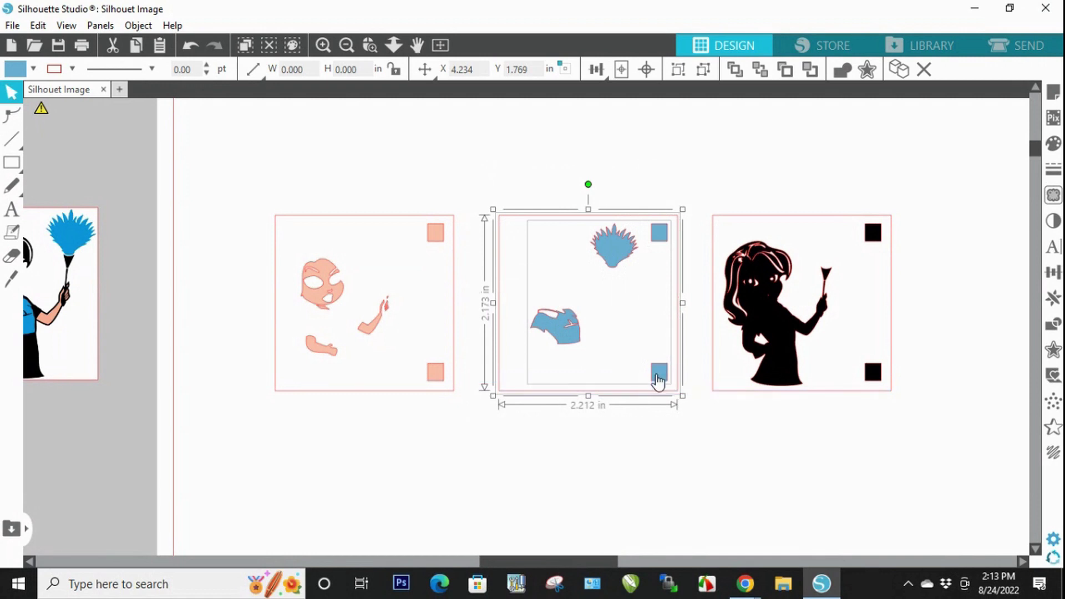
left_click_drag(660, 381, 875, 378)
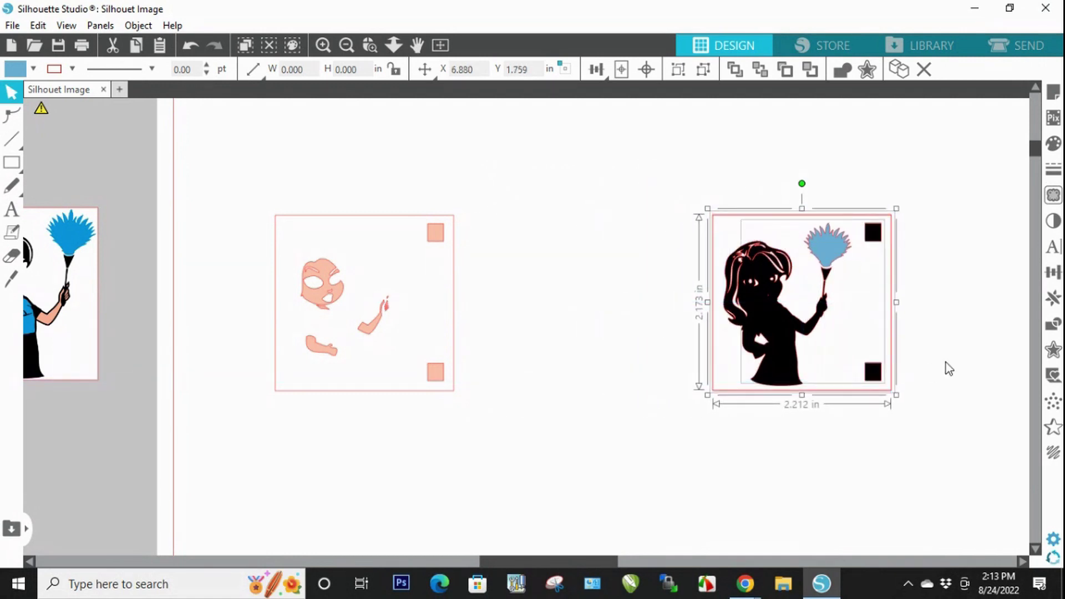
left_click(474, 210)
Step: Overlay the skin-coloured framed layer on the black and blue stack, matching the alignment squares
left_click(408, 357)
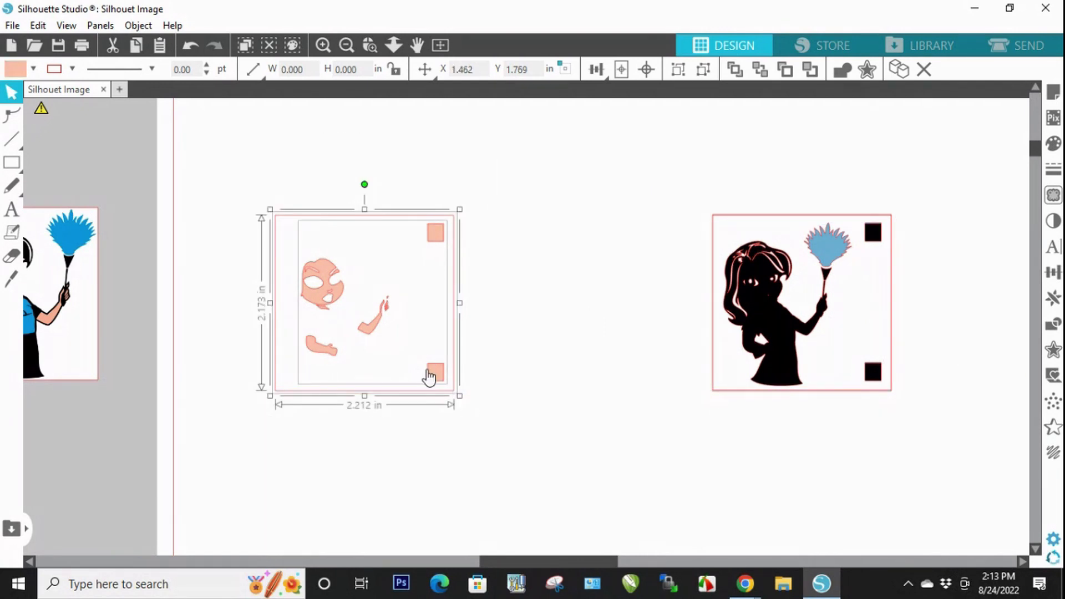
left_click_drag(624, 371, 913, 356)
left_click_drag(871, 364, 862, 372)
left_click(865, 431)
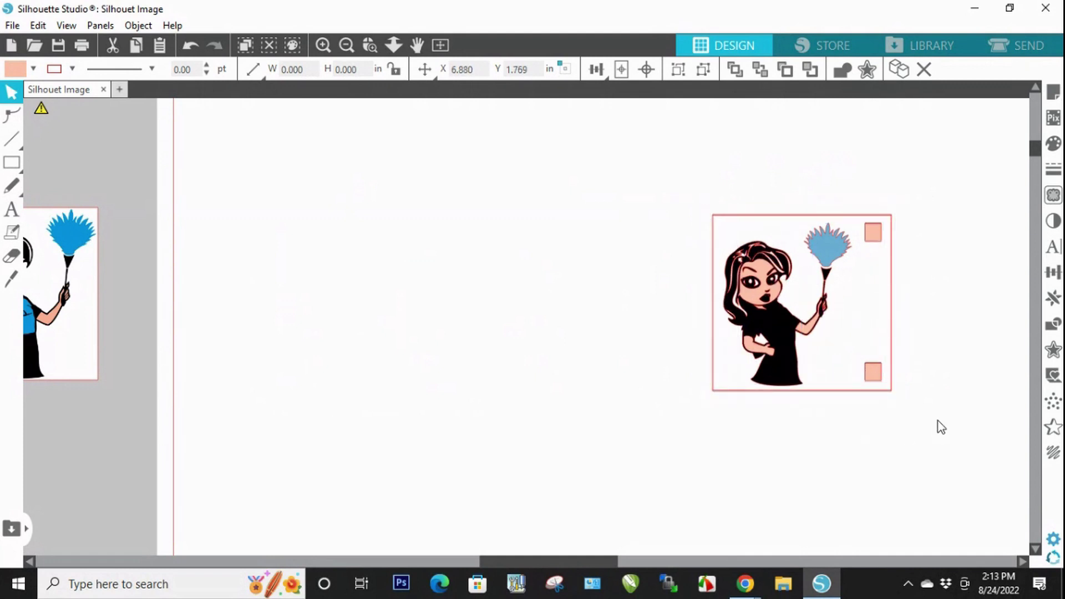
Step: Move the stacked maid layers with their alignment squares out of the frames and remove the empty frames
left_click_drag(643, 201, 815, 408)
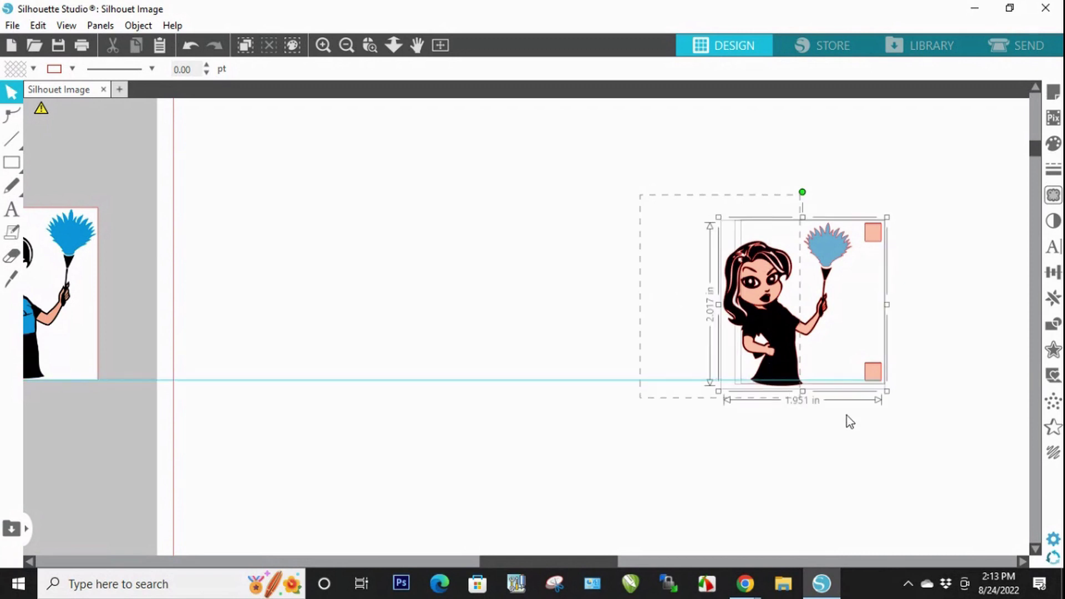
left_click_drag(793, 328, 597, 310)
left_click(768, 297)
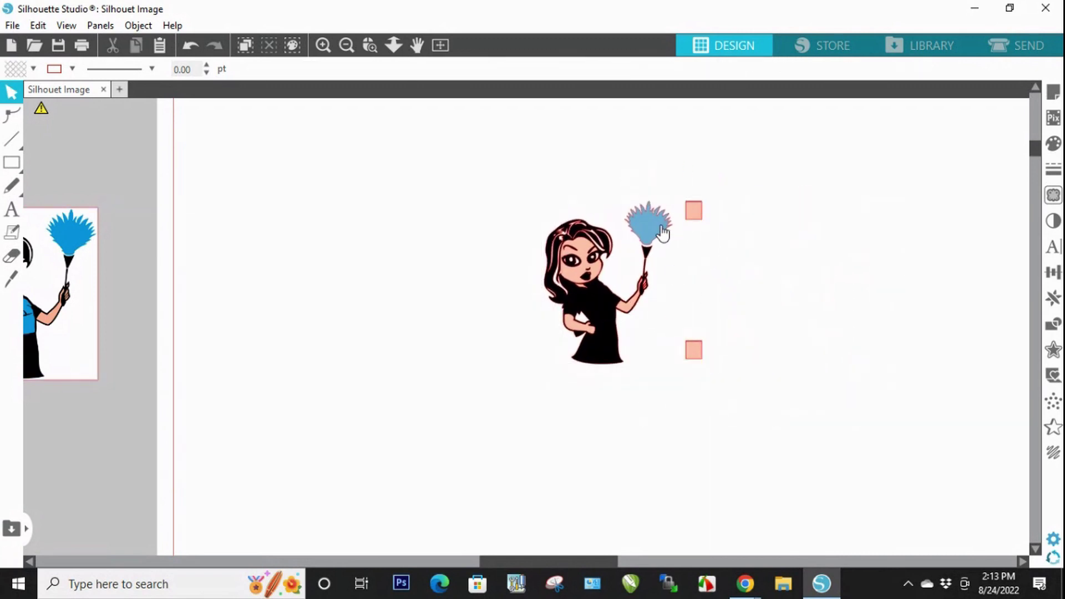
Step: Pull the black layer and the blue layer off the stacked maid, one to each side of the skin-coloured layer
left_click_drag(610, 319, 815, 307)
left_click(736, 216)
left_click_drag(647, 222, 438, 244)
left_click(663, 298)
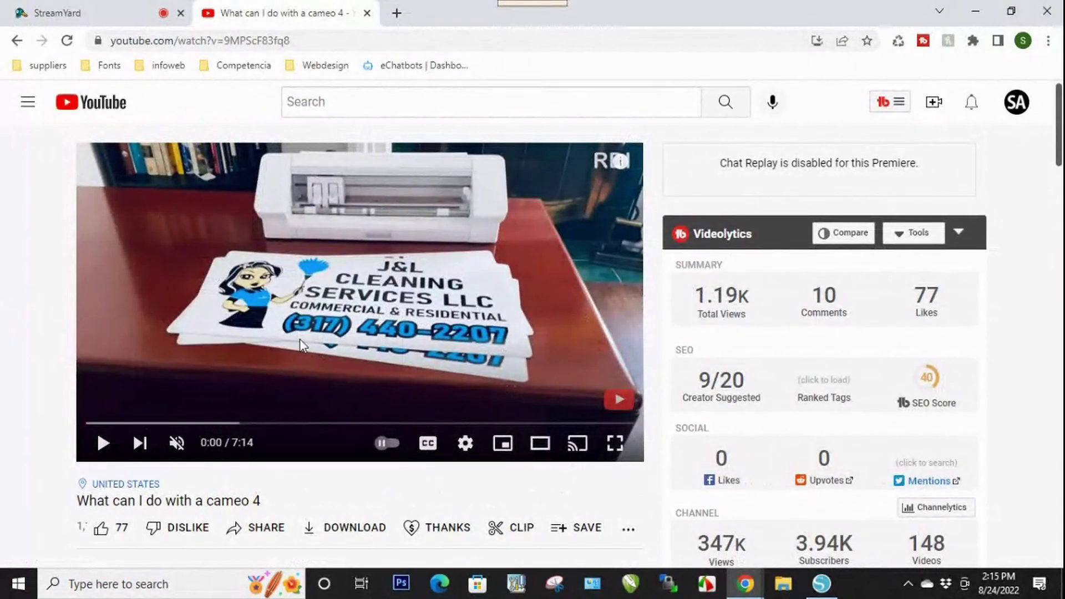
Step: On the YouTube video page in Chrome, open the pinned comment's affiliate store link and browse to the vectorized PDF logos offer
scroll(3, 324, "down", 3)
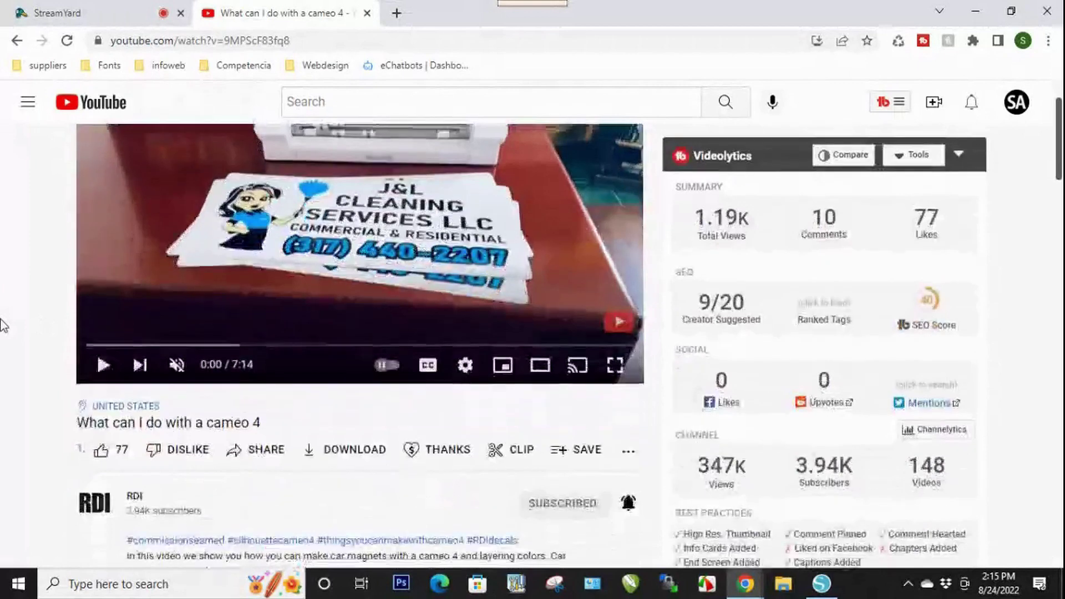
scroll(3, 324, "down", 5)
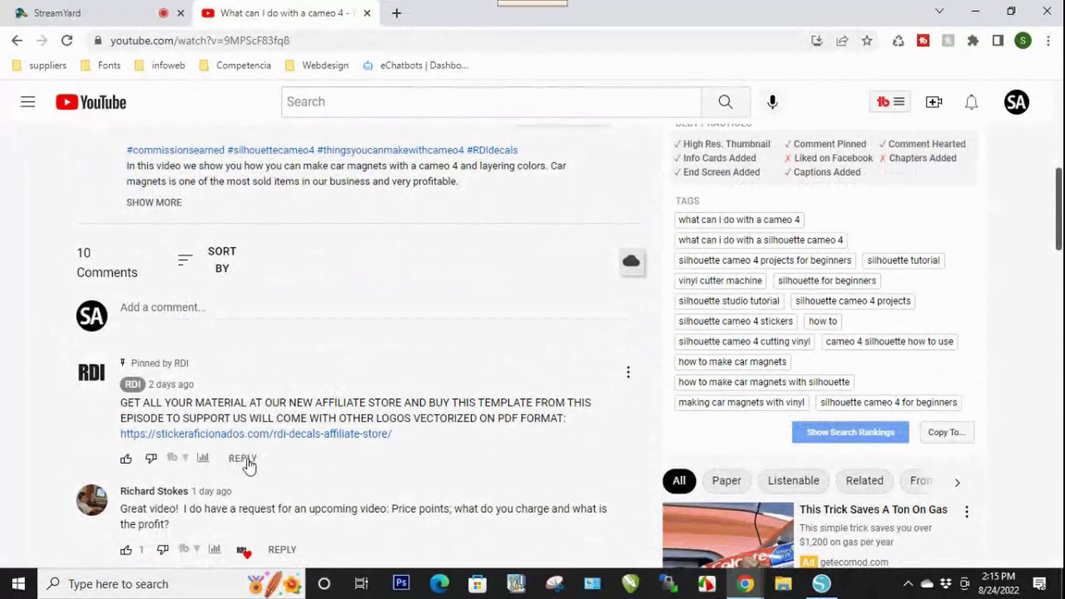
left_click(315, 435)
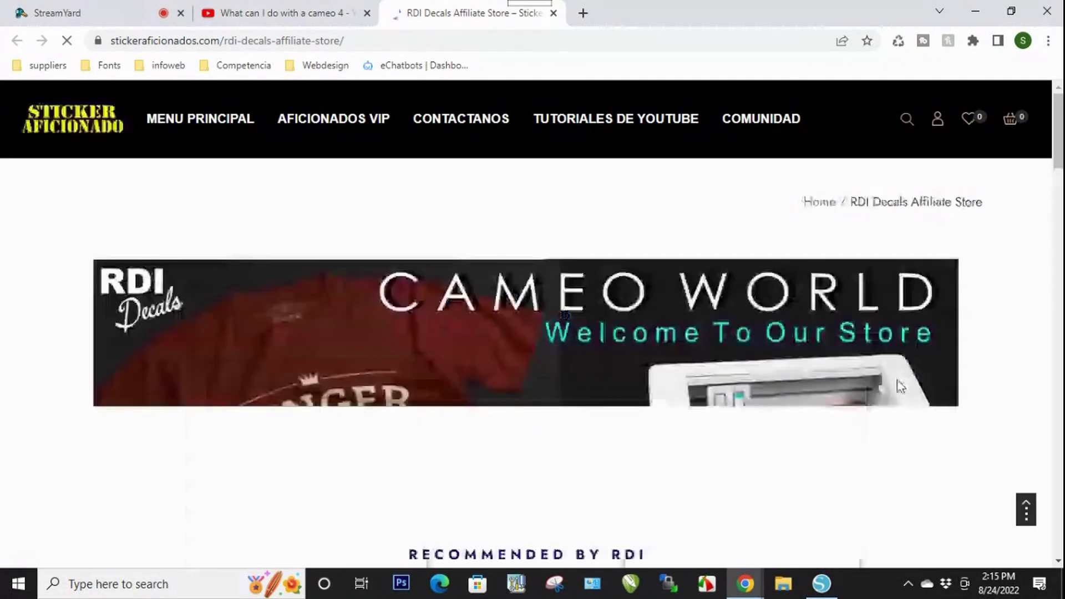
scroll(912, 371, "down", 1)
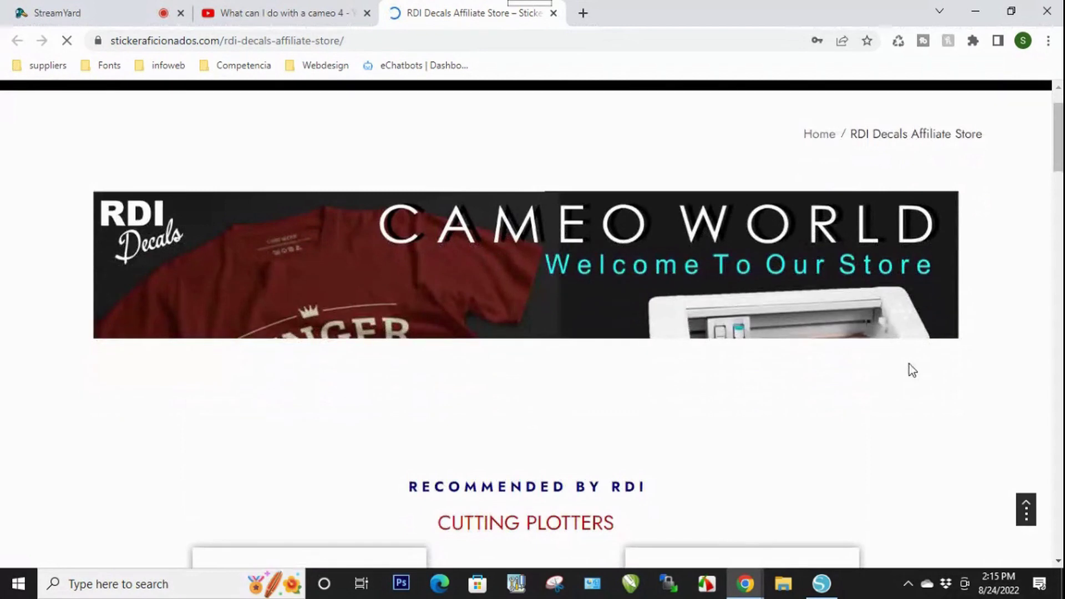
scroll(912, 370, "down", 10)
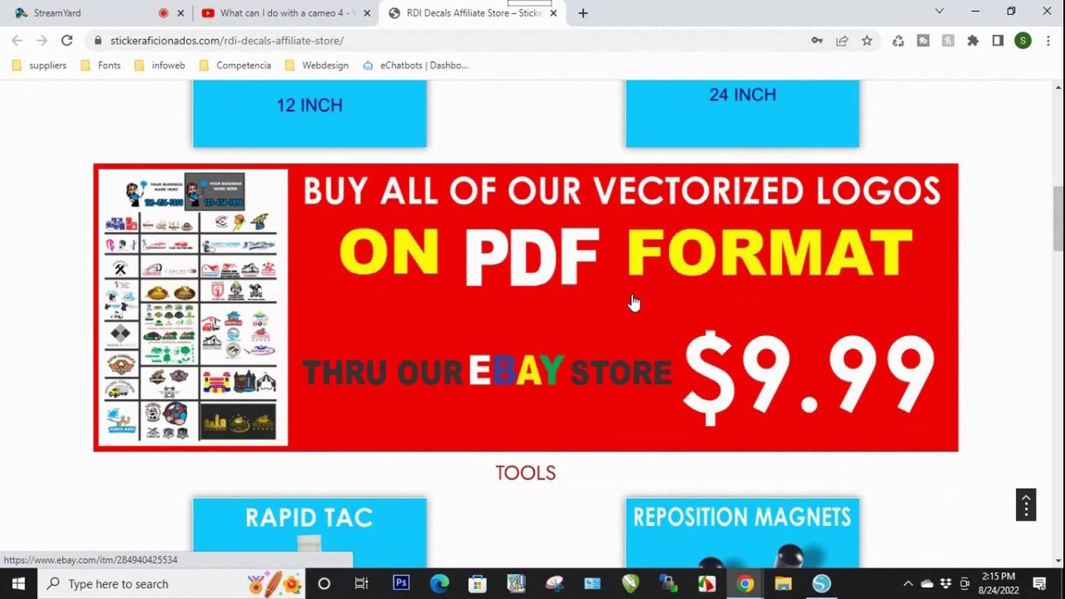
scroll(1057, 233, "down", 1)
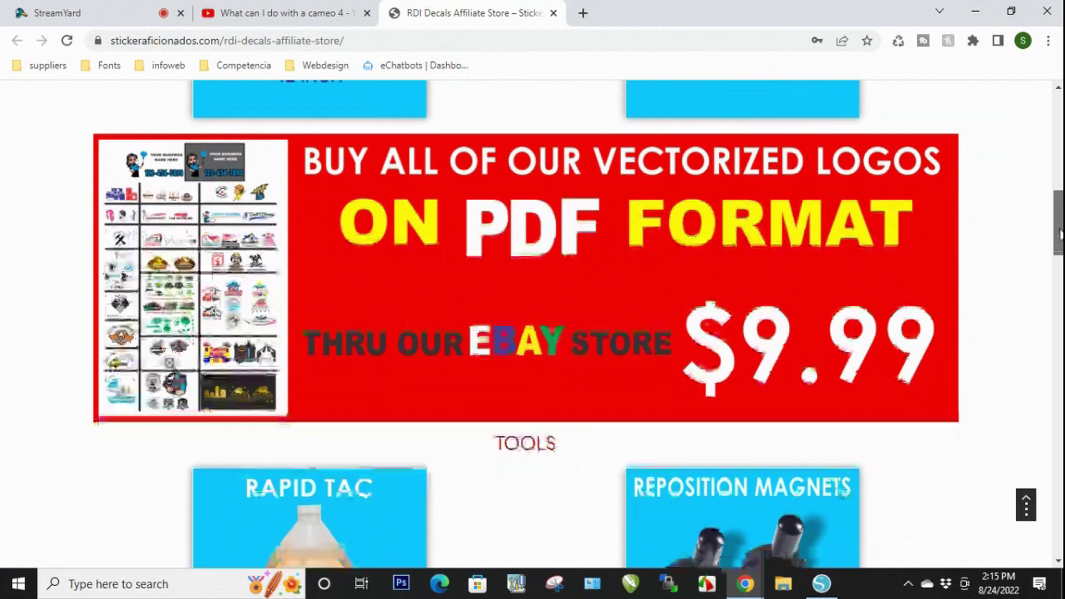